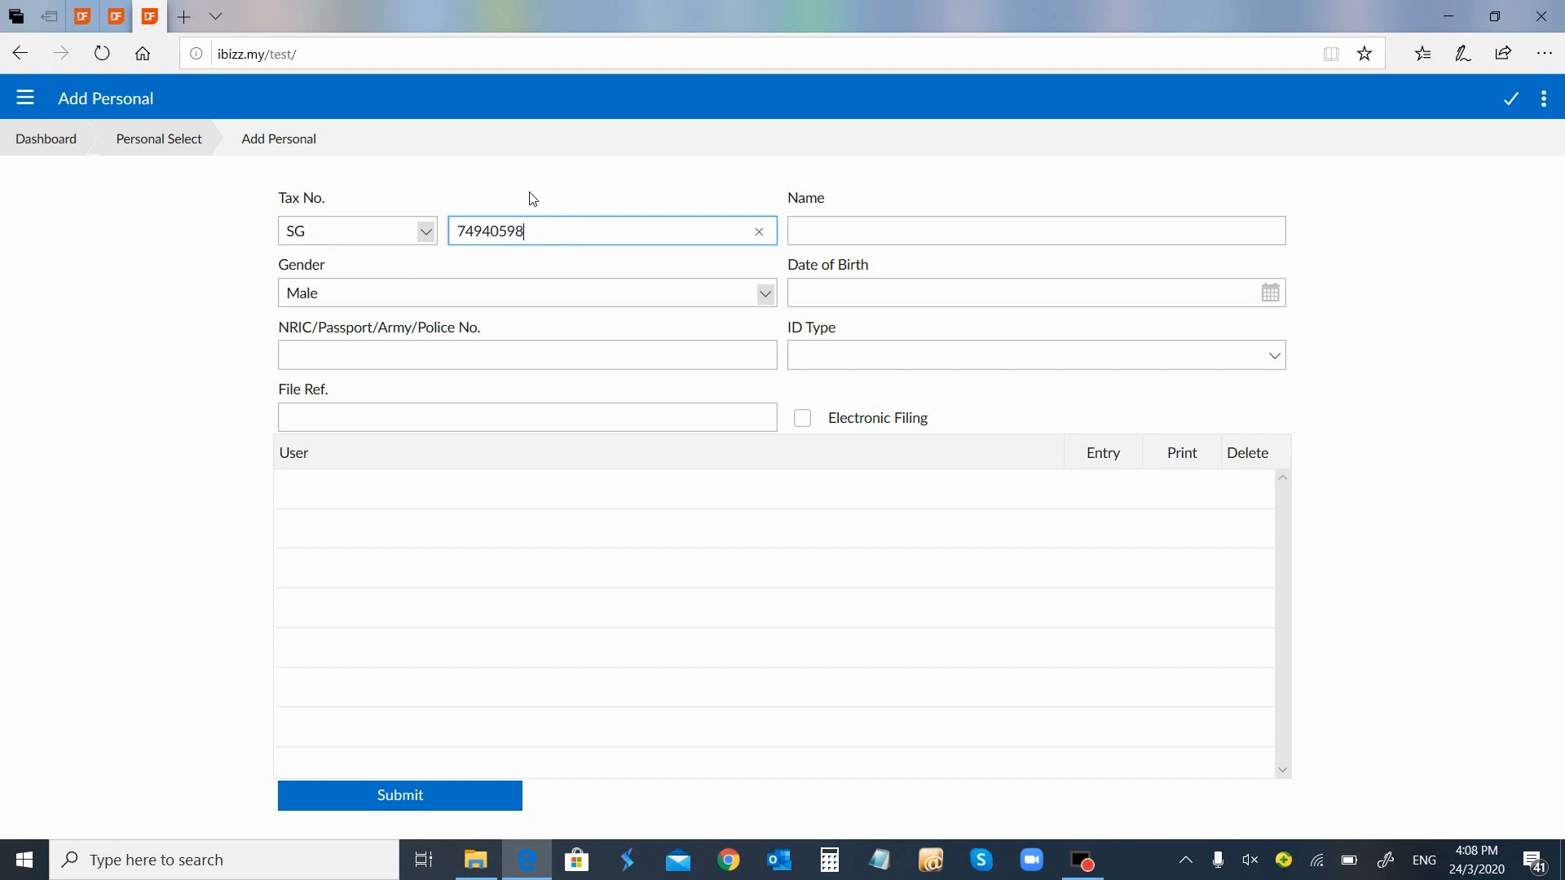
# Replace the tax number, enter birth date 1980-01-01 and fill in the NRIC number
pyautogui.press('BackSpace')
pyautogui.press('BackSpace')
pyautogui.press('BackSpace')
pyautogui.press('BackSpace')
pyautogui.press('BackSpace')
pyautogui.press('BackSpace')
pyautogui.write('1000000000000')
pyautogui.press('Tab')
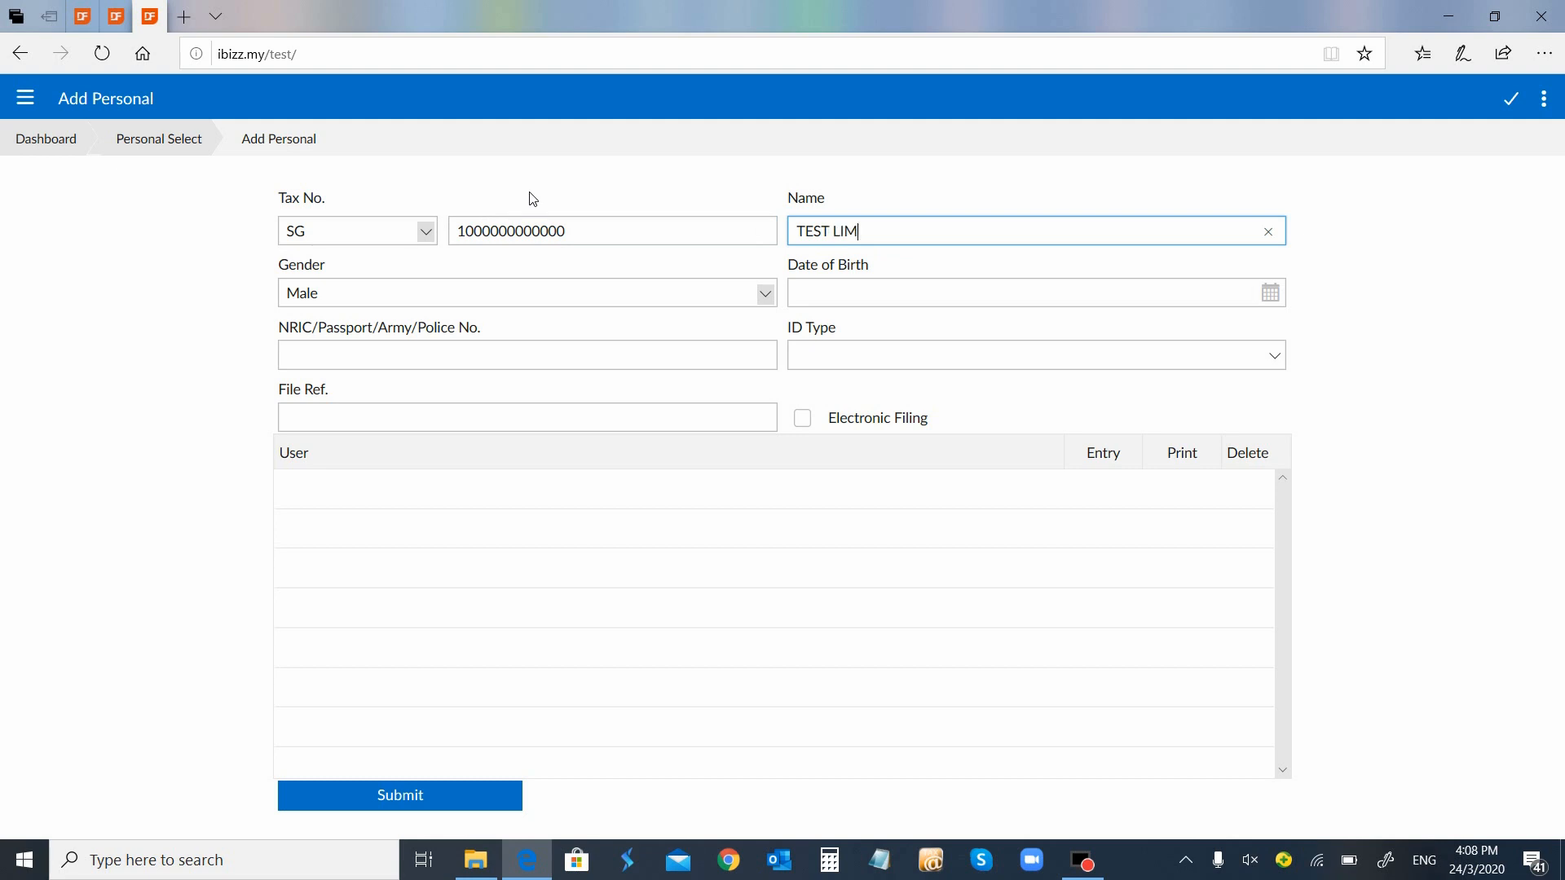
pyautogui.press('Tab')
pyautogui.press('Tab')
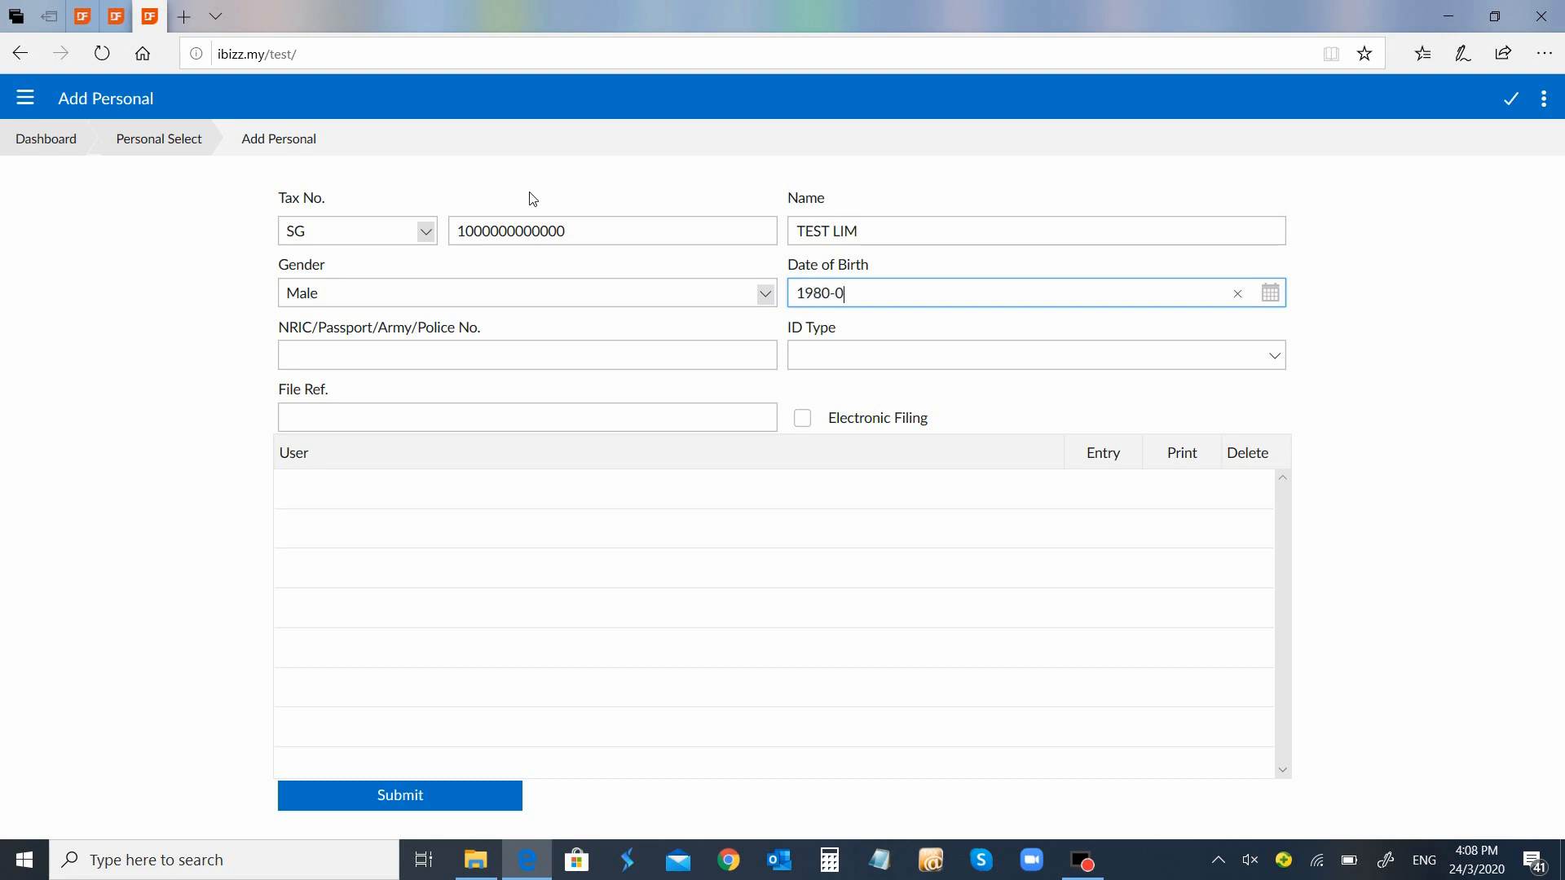
pyautogui.write('1980-01-01')
pyautogui.press('Tab')
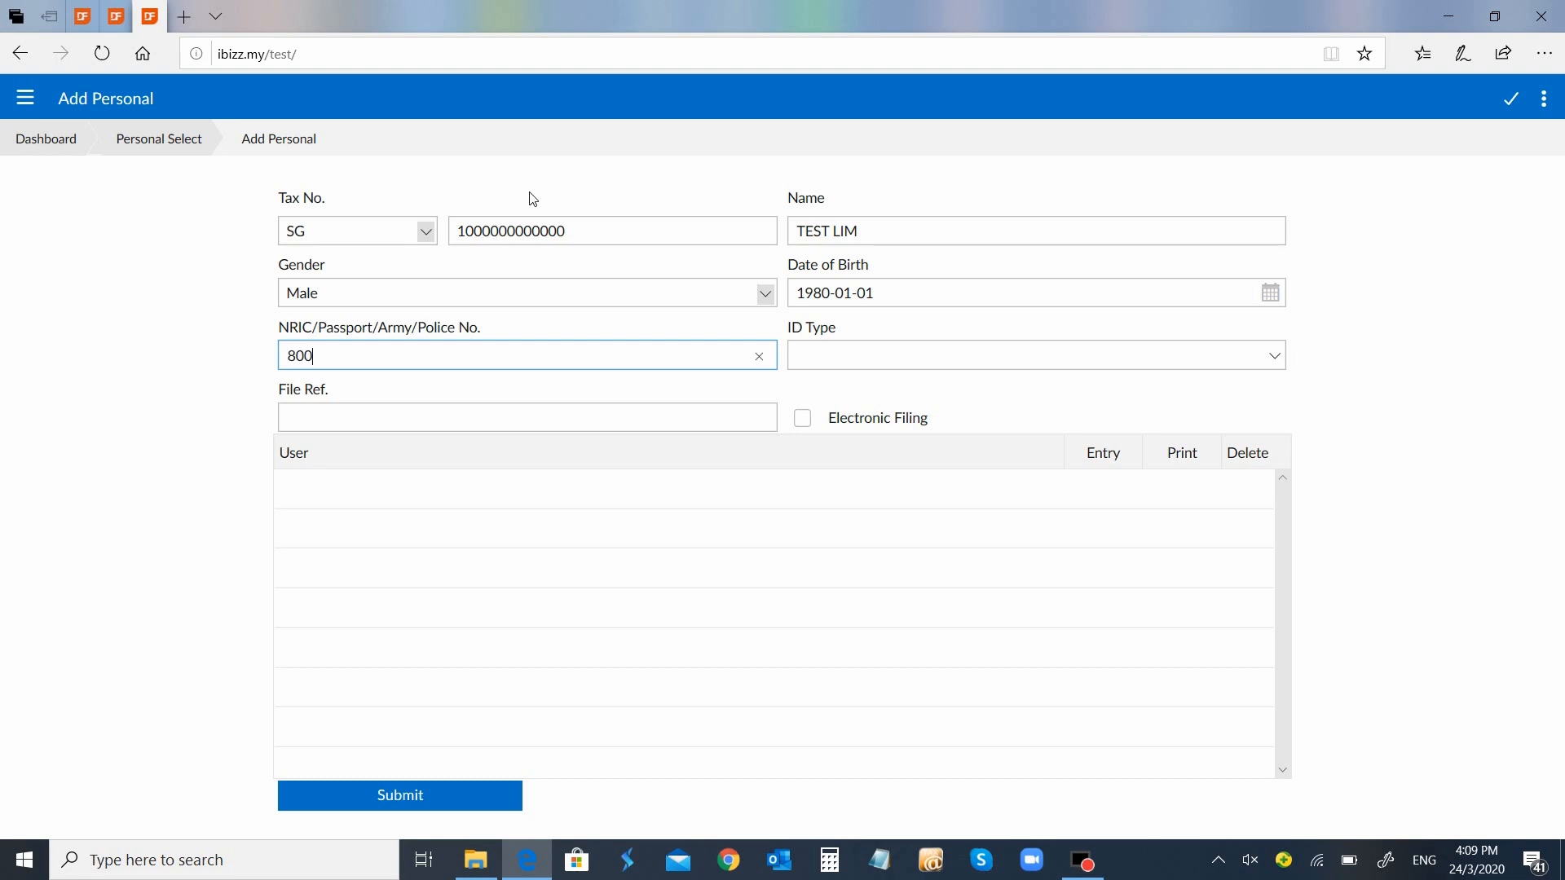
pyautogui.write('800101010000')
pyautogui.press('Tab')
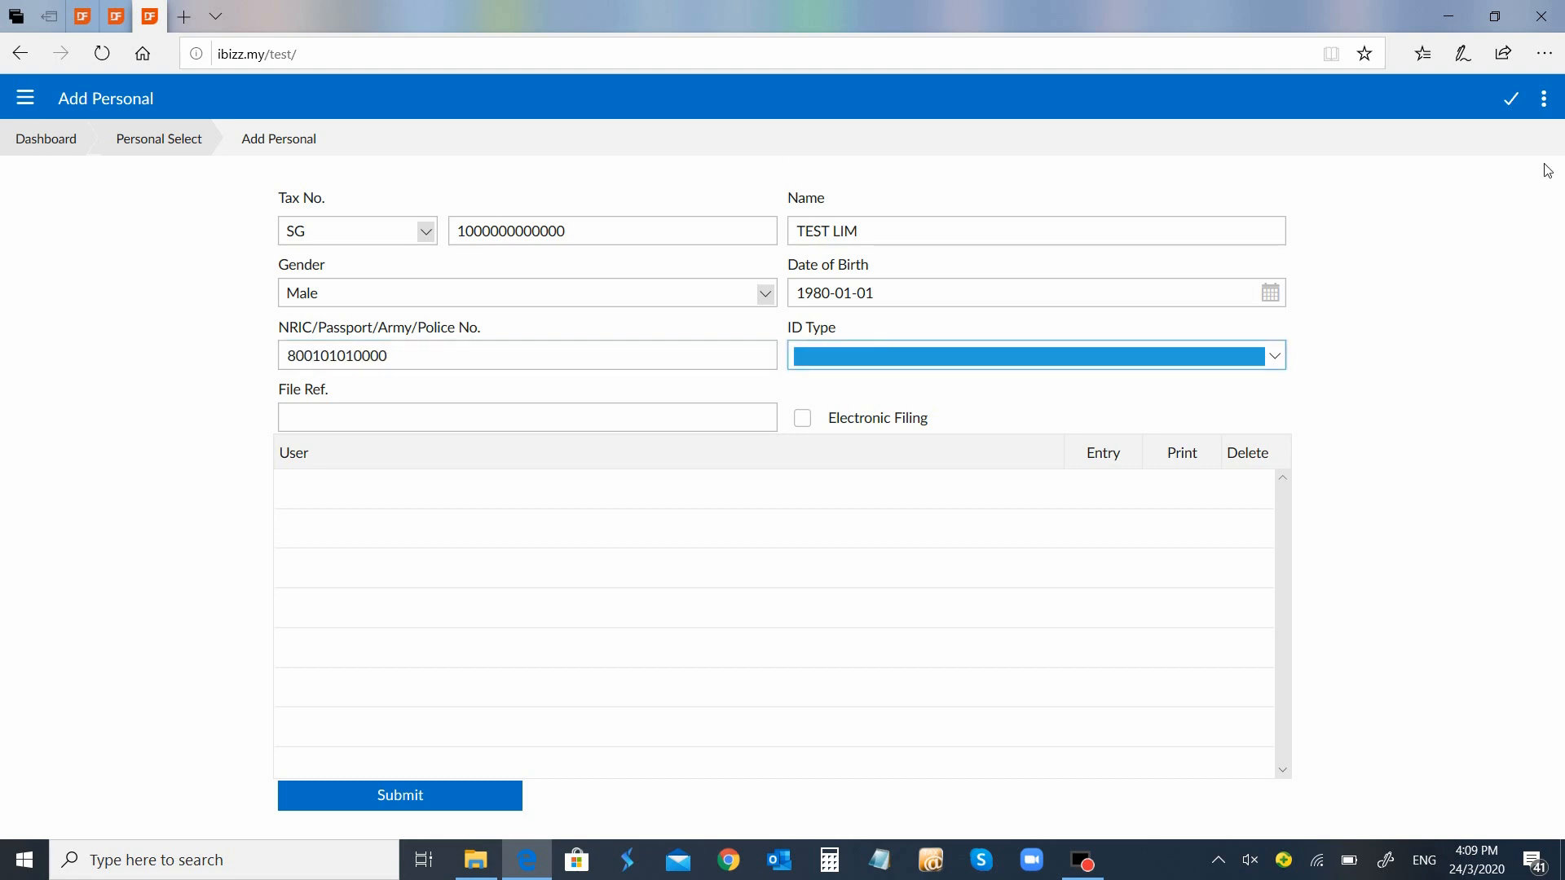
# Set the ID type to NRIC and submit the new taxpayer record
pyautogui.click(1273, 356)
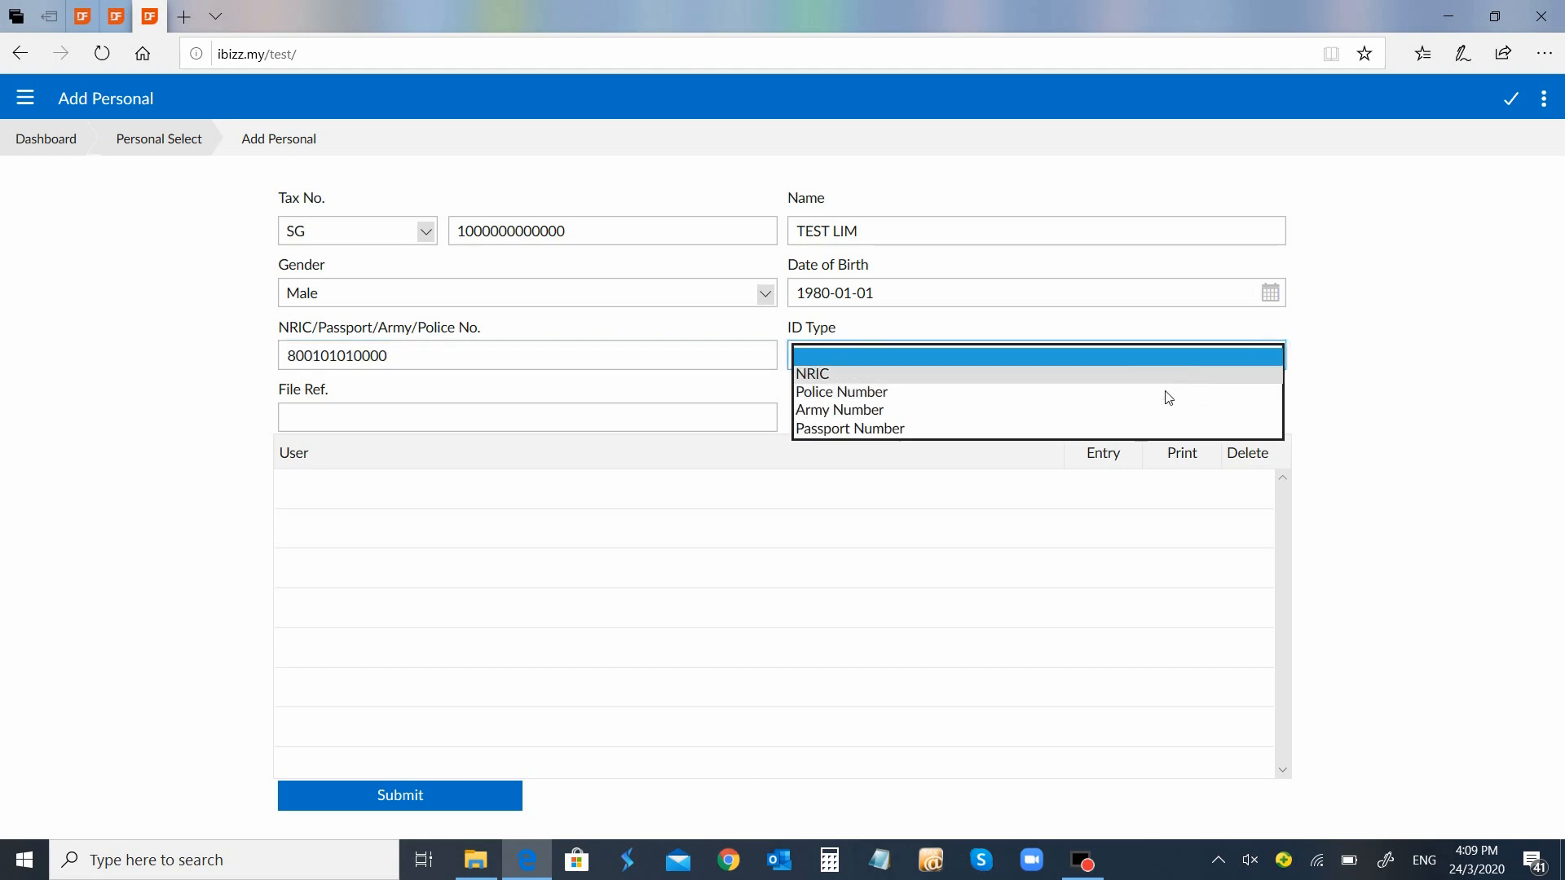
pyautogui.click(1167, 376)
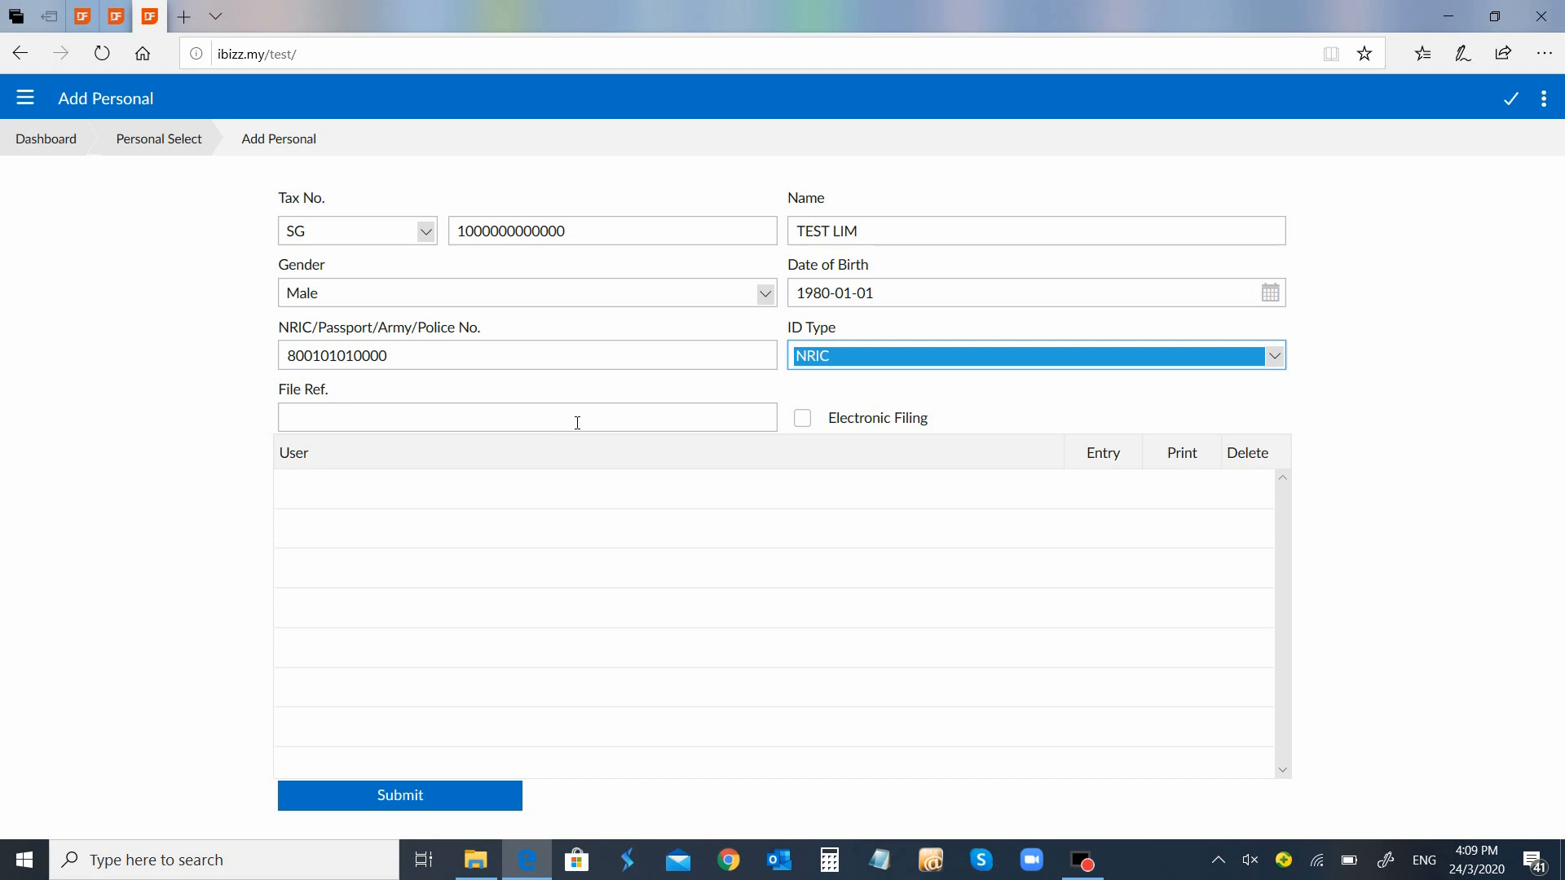
pyautogui.click(483, 798)
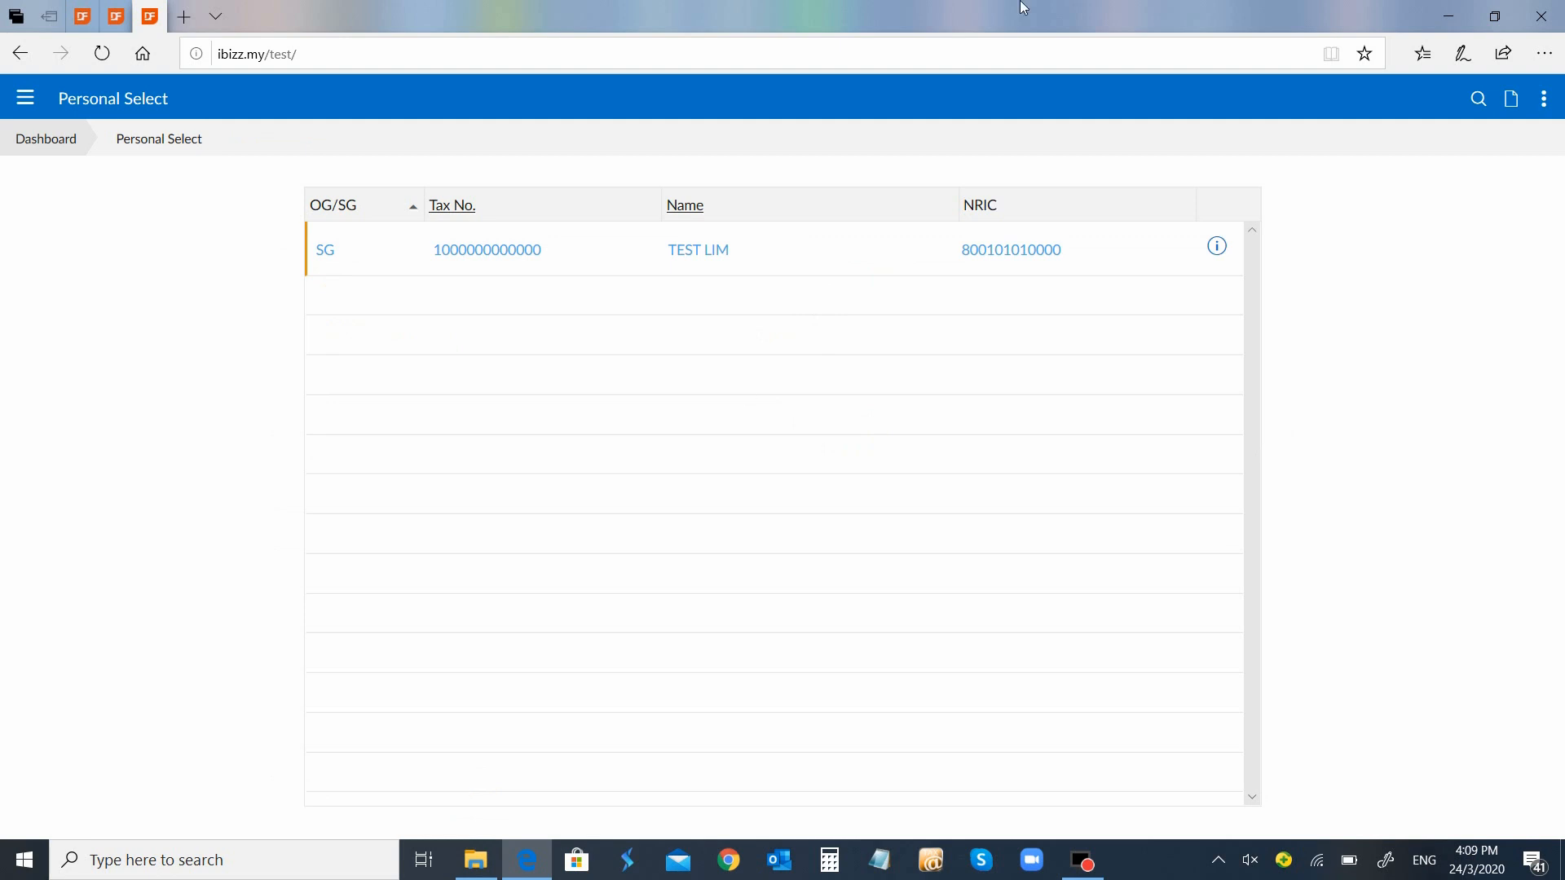
# Add a new year record for the test taxpayer: year 2019, period 2019-01-01 to 2019-12-31
pyautogui.click(710, 258)
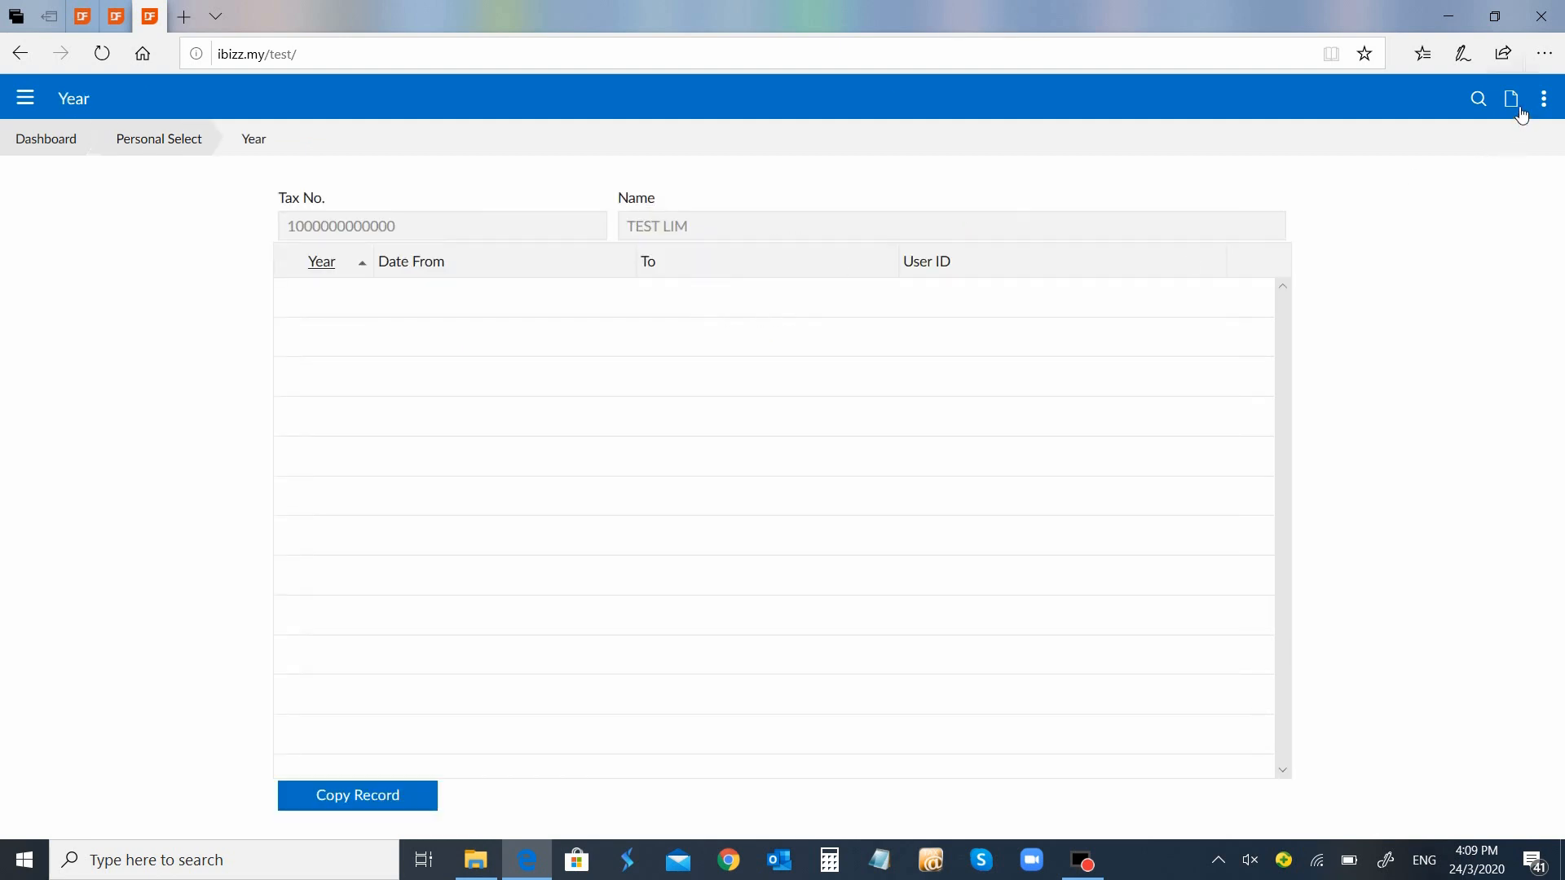
pyautogui.click(1511, 101)
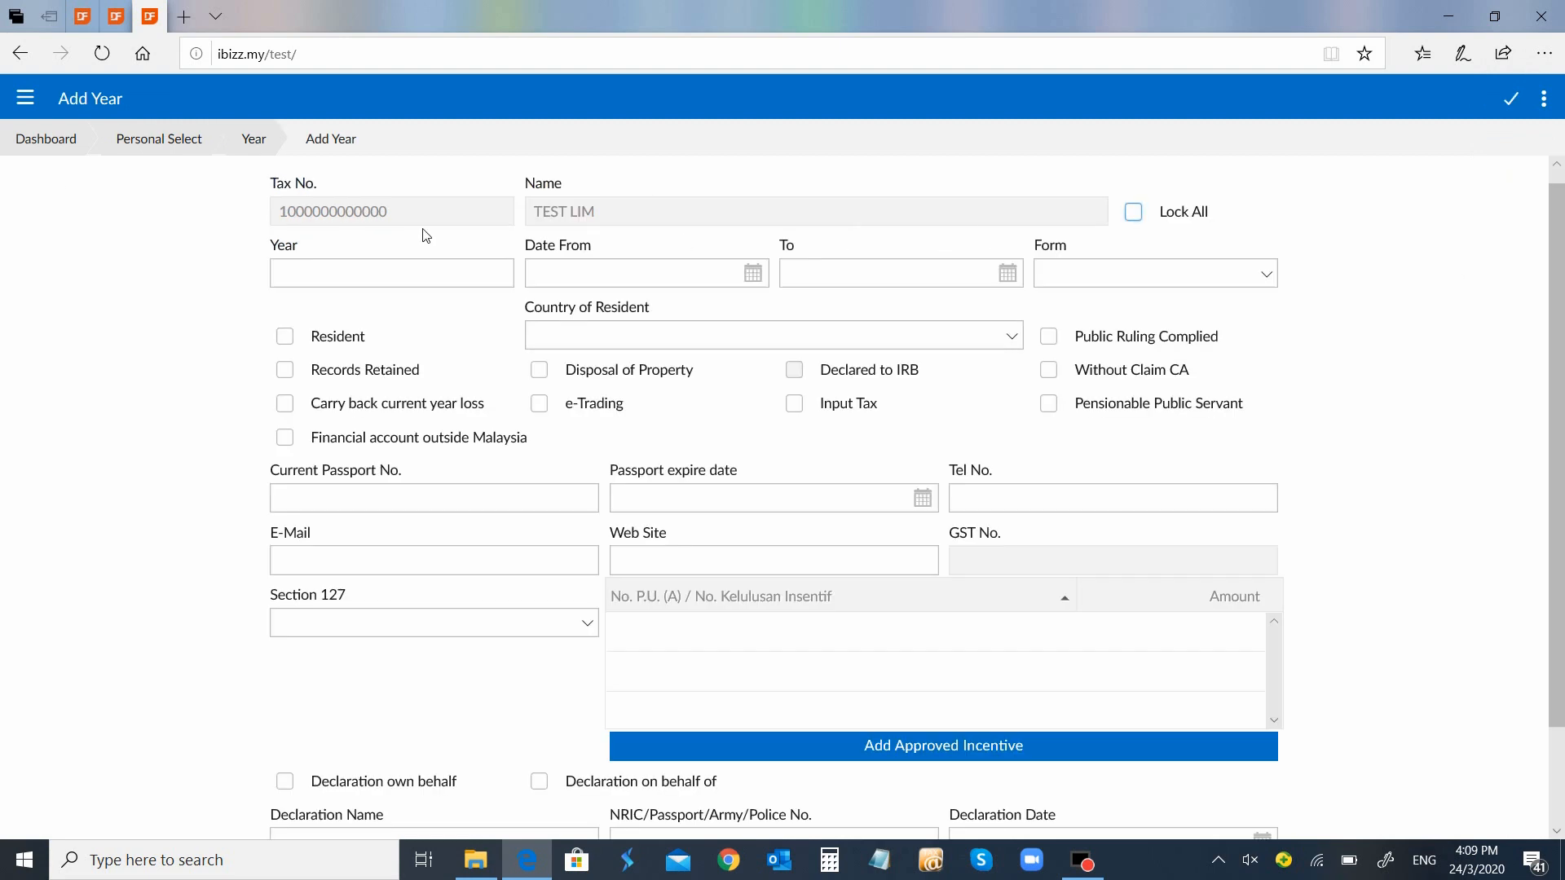
pyautogui.click(513, 278)
pyautogui.write('20')
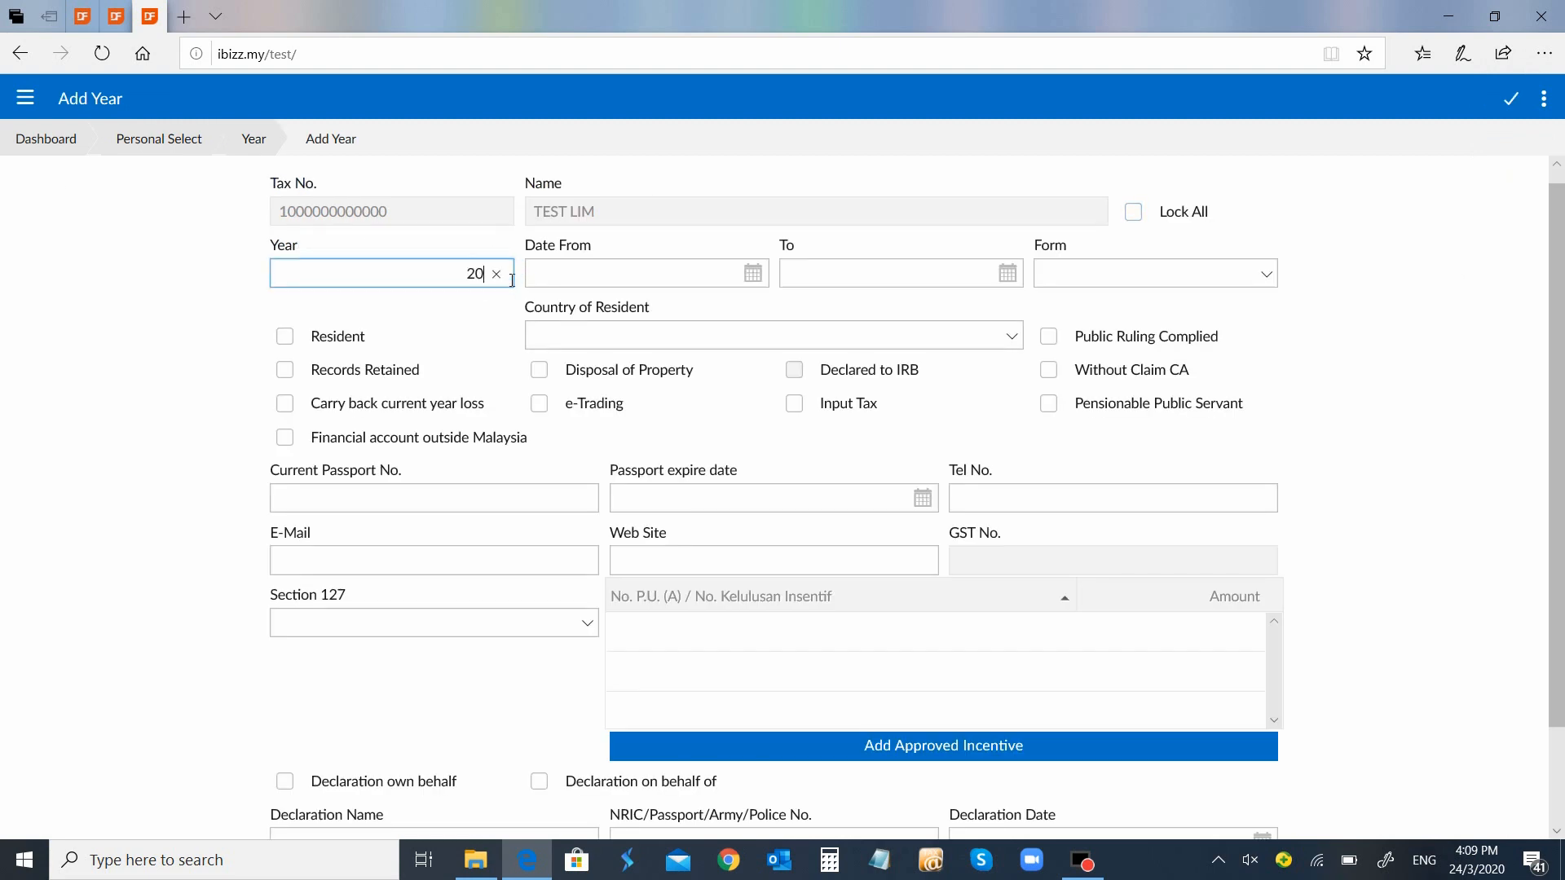
pyautogui.write('19')
pyautogui.press('Tab')
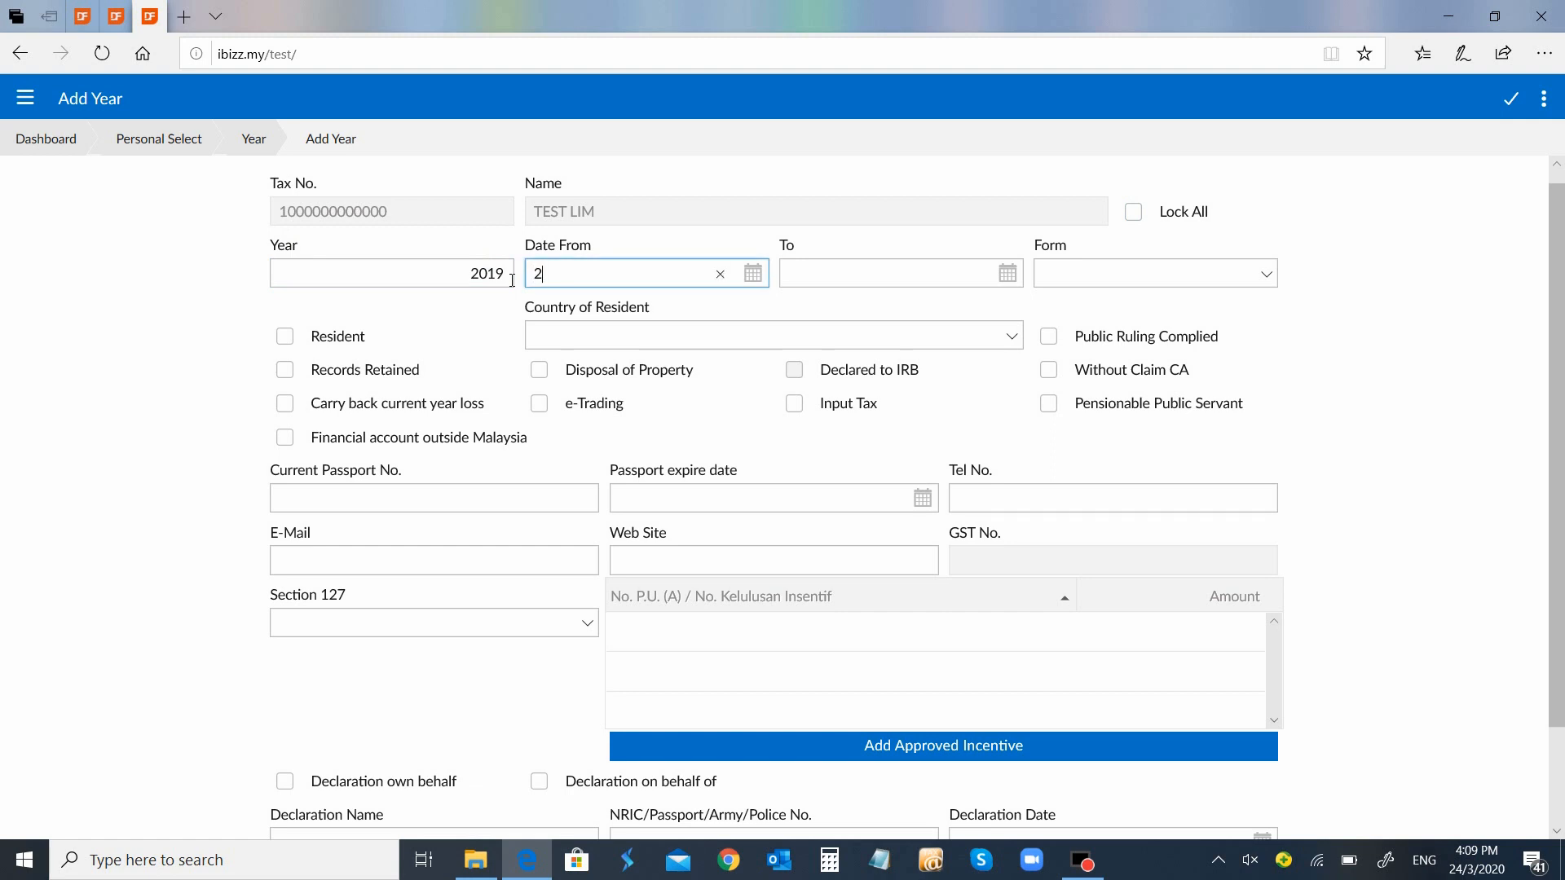
pyautogui.write('2019-01-01')
pyautogui.press('Tab')
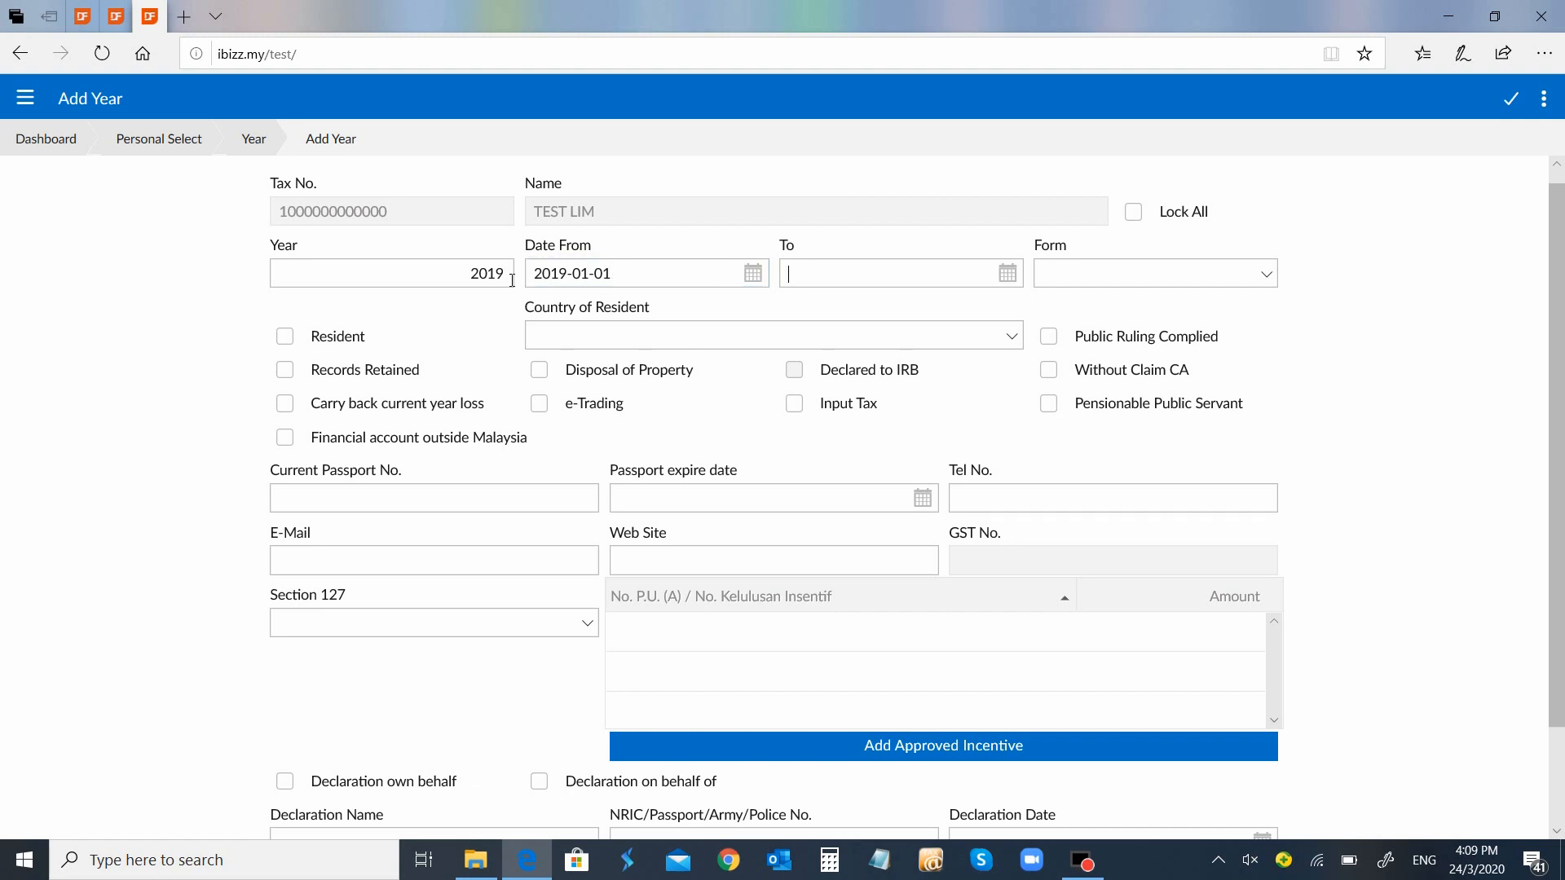
pyautogui.write('2019-12')
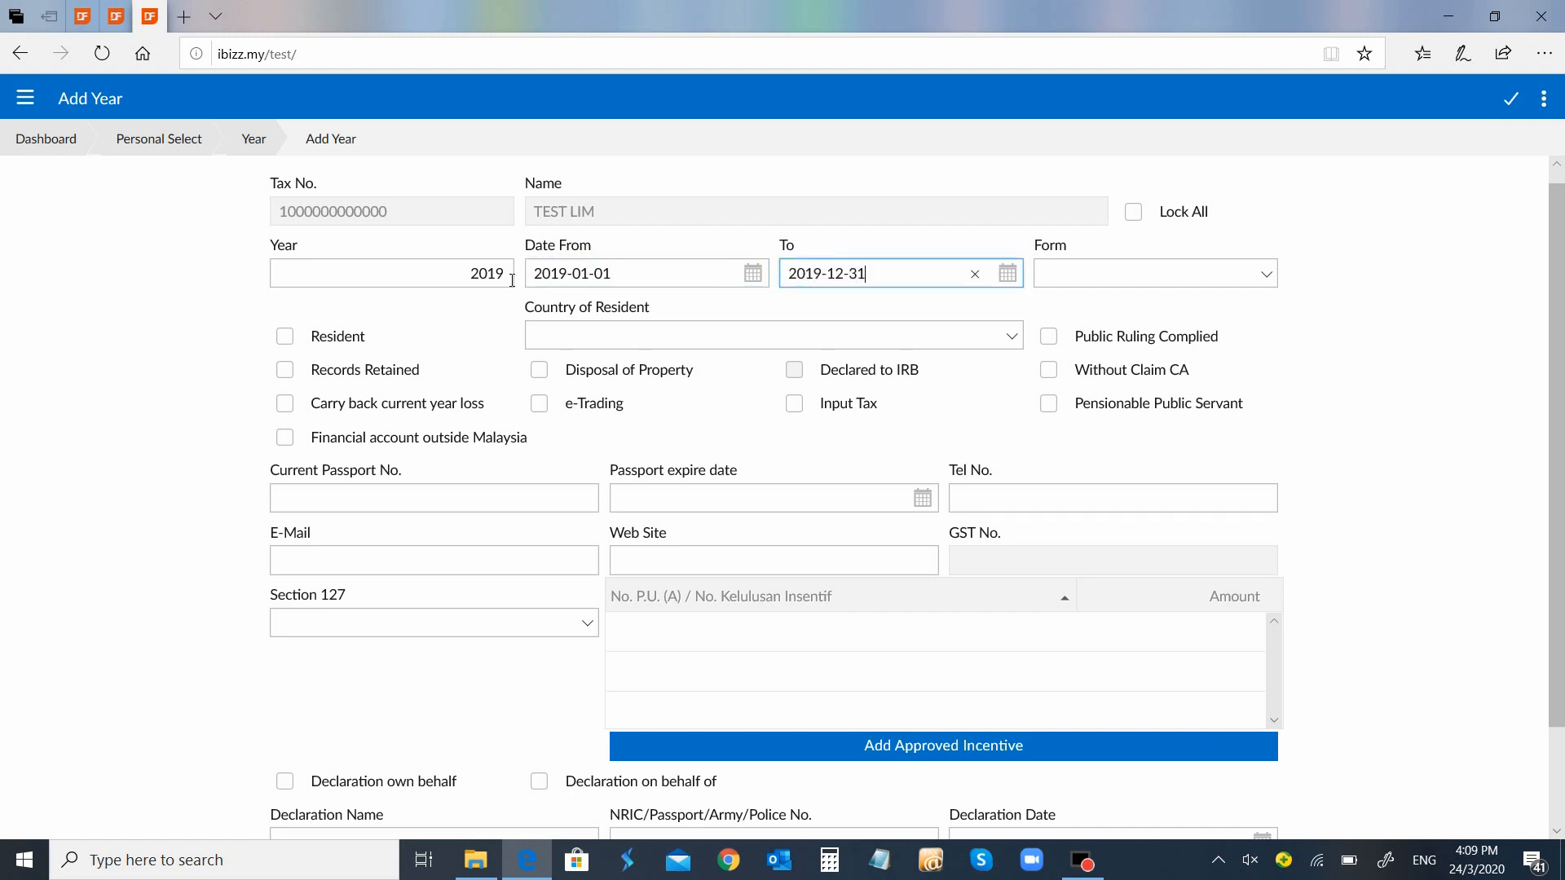
pyautogui.write('-31')
# Choose Form BE and tick Resident and Public Ruling Complied
pyautogui.press('Tab')
pyautogui.click(1267, 276)
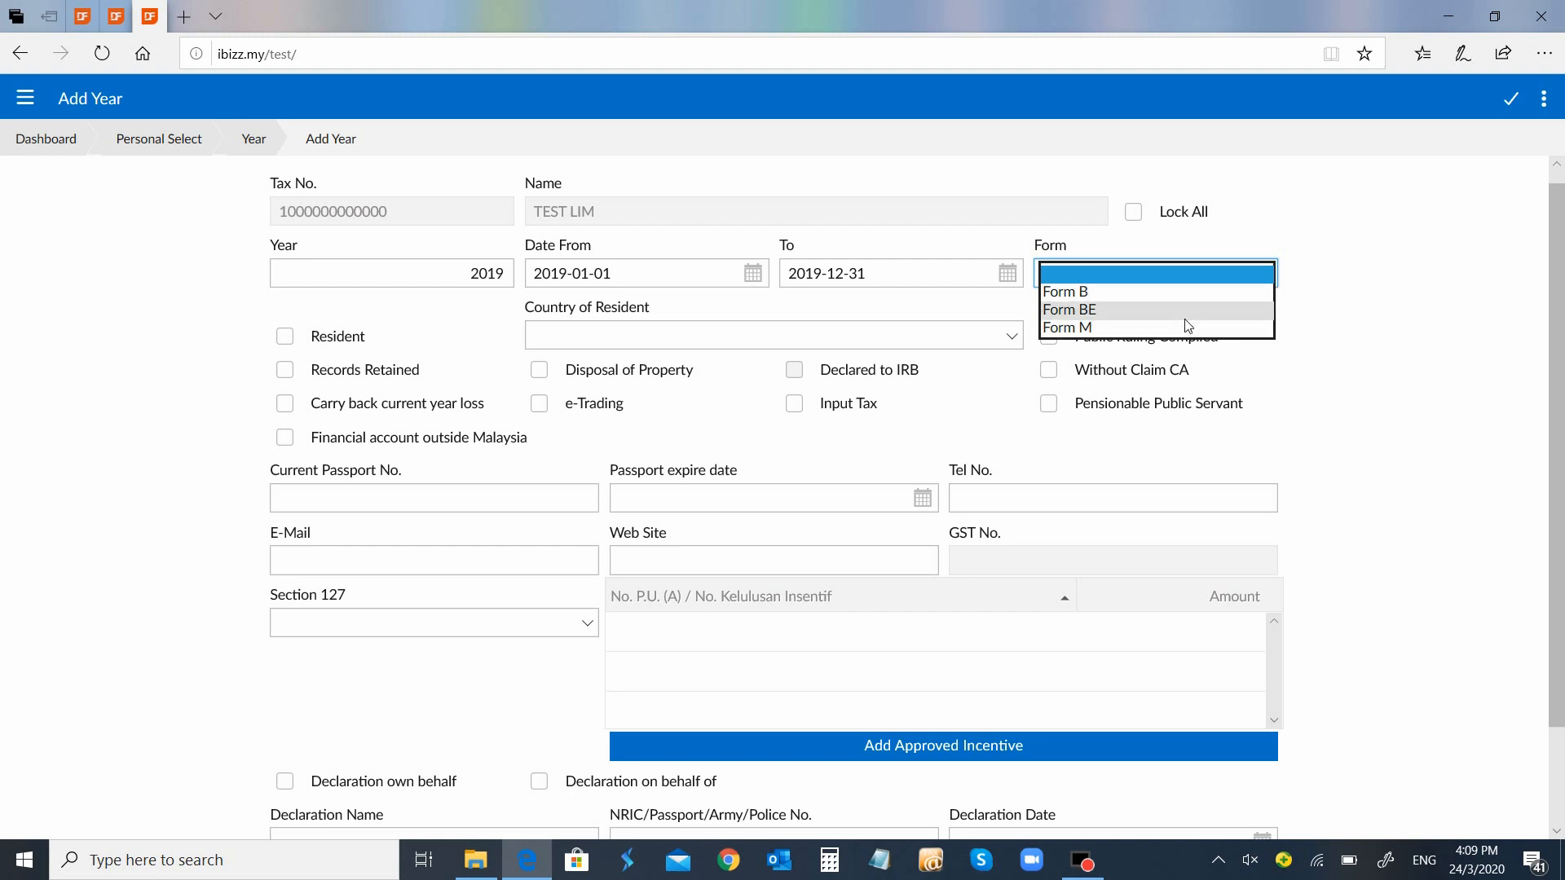
pyautogui.click(1188, 311)
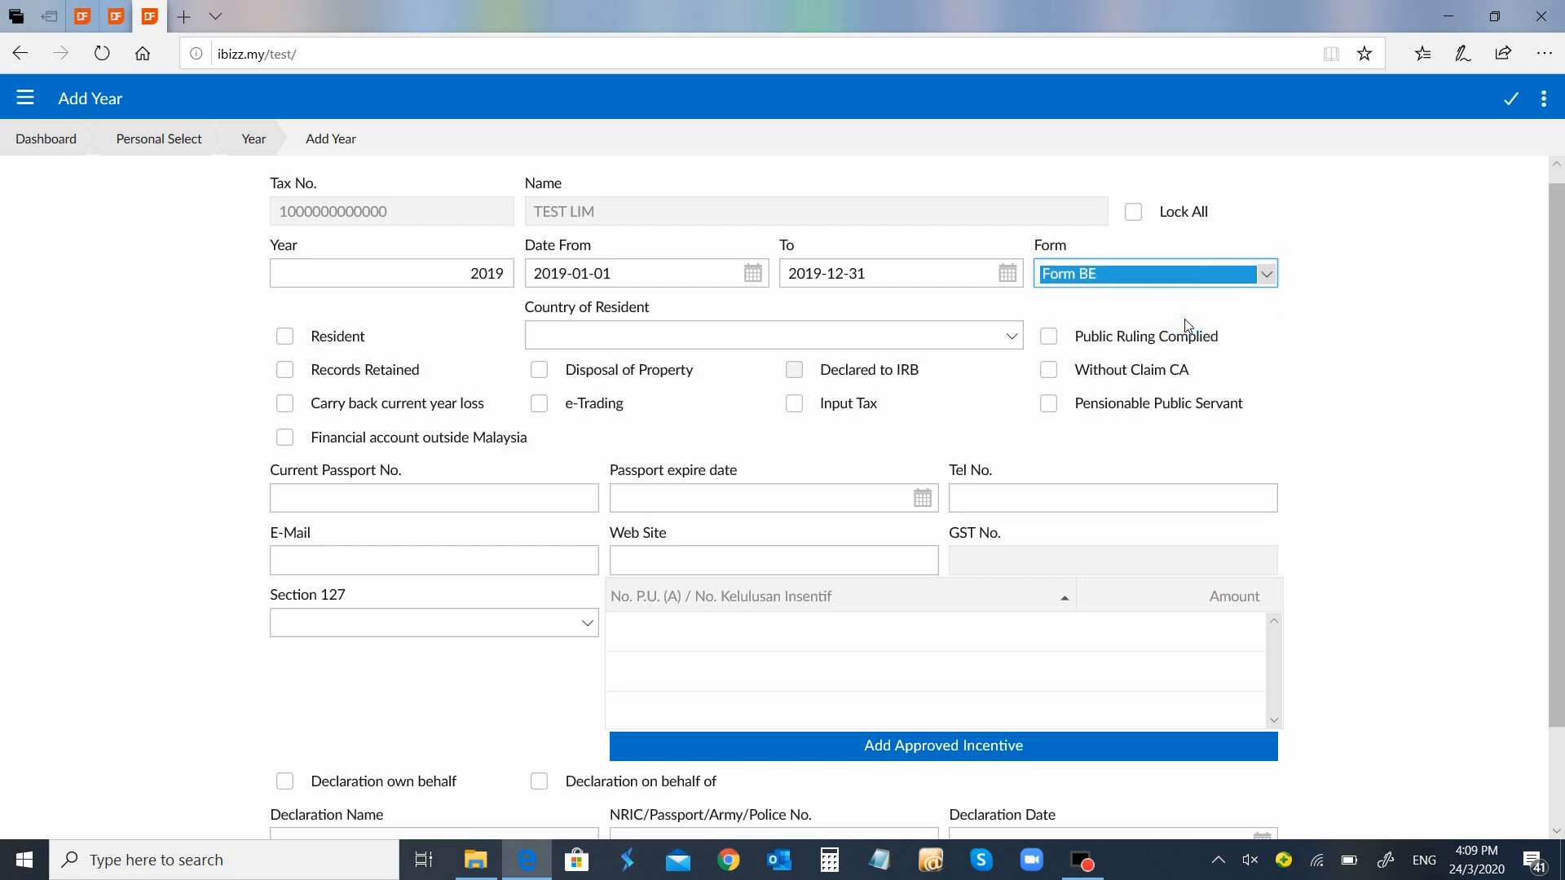
pyautogui.moveTo(278, 353); pyautogui.dragTo(269, 359)
pyautogui.click(278, 339)
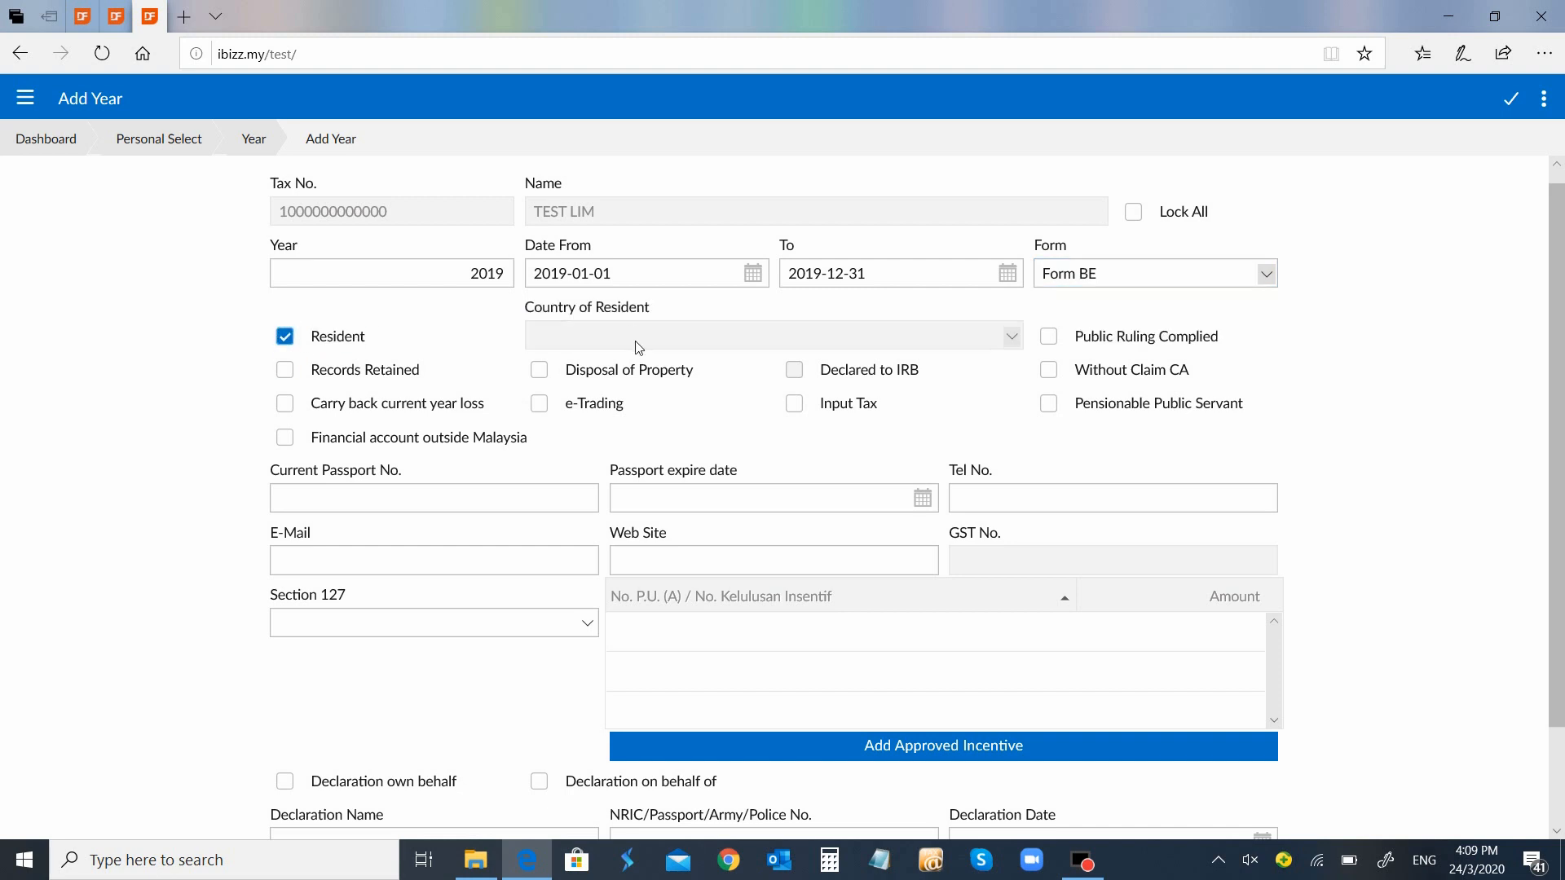
pyautogui.click(1050, 337)
# Enter the taxpayer's contact e-mail address
pyautogui.scroll(-3, 1561, 418)
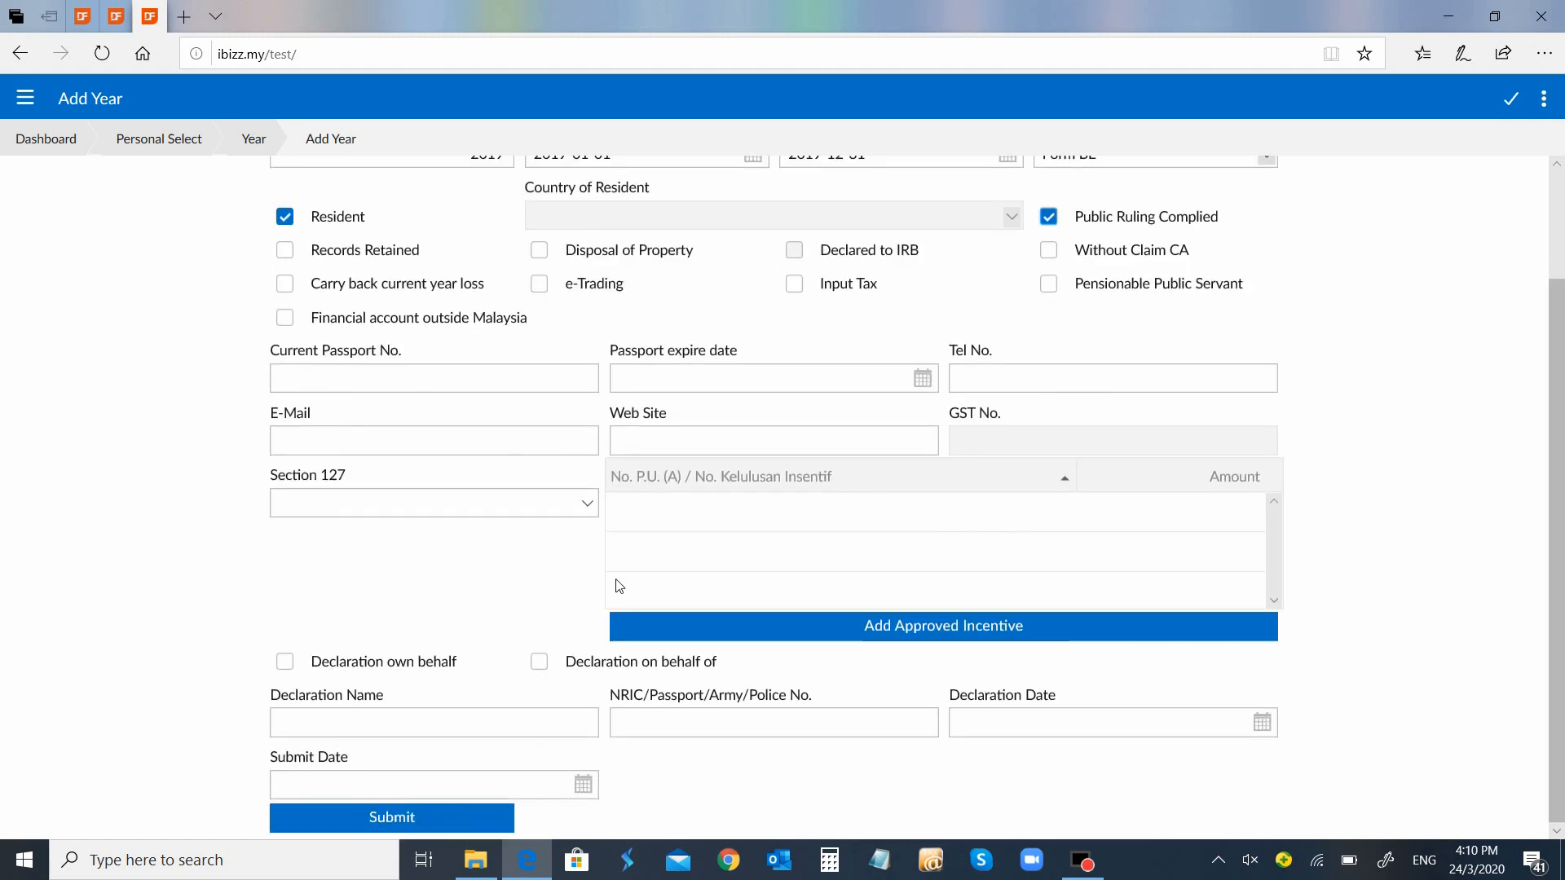
pyautogui.click(441, 442)
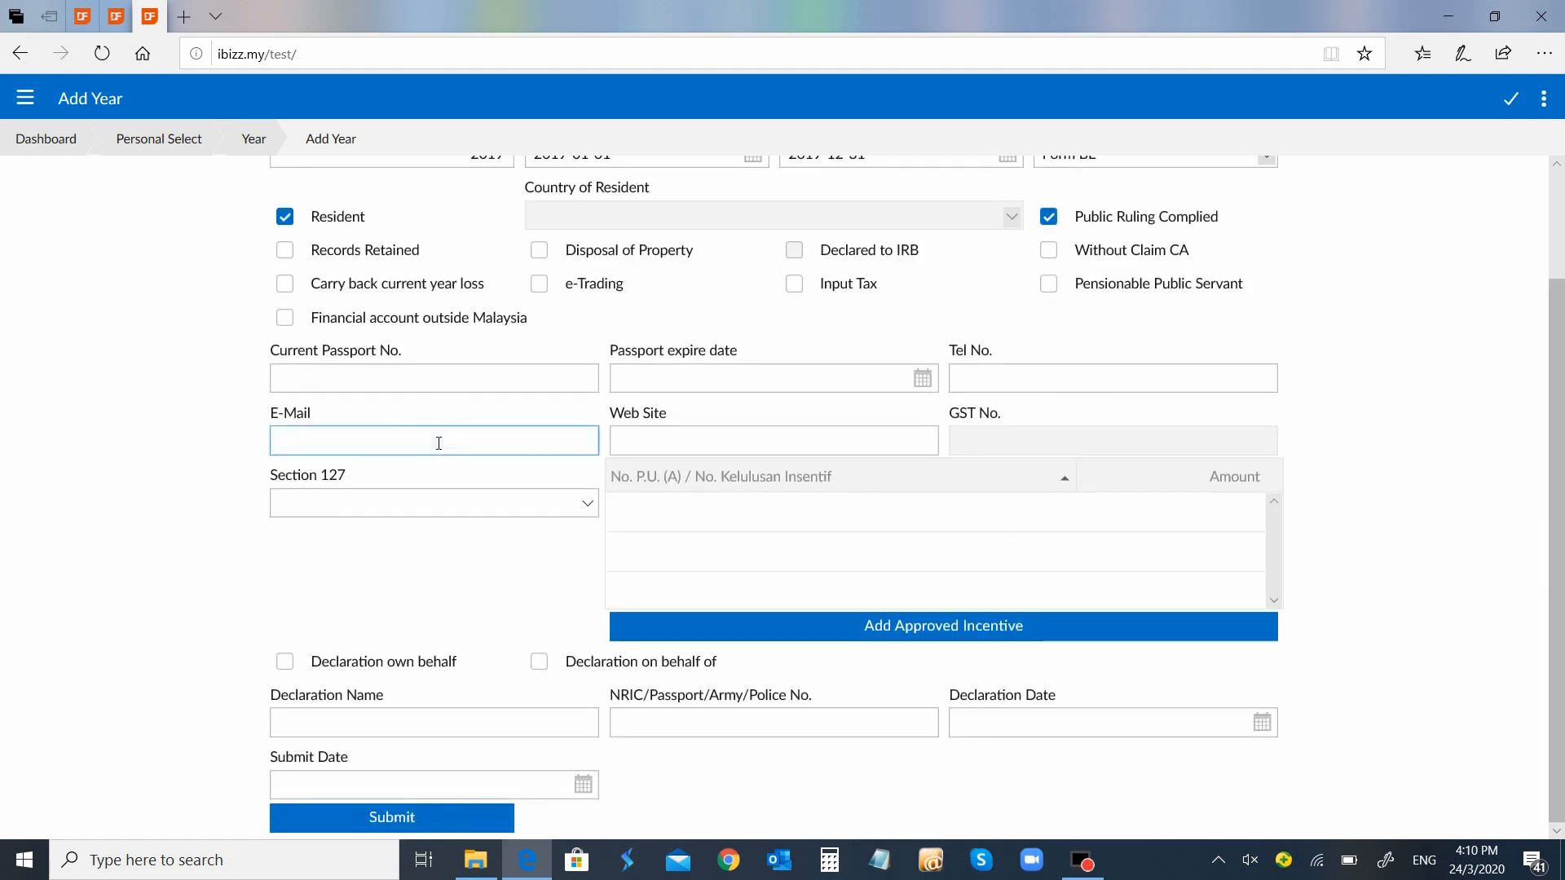
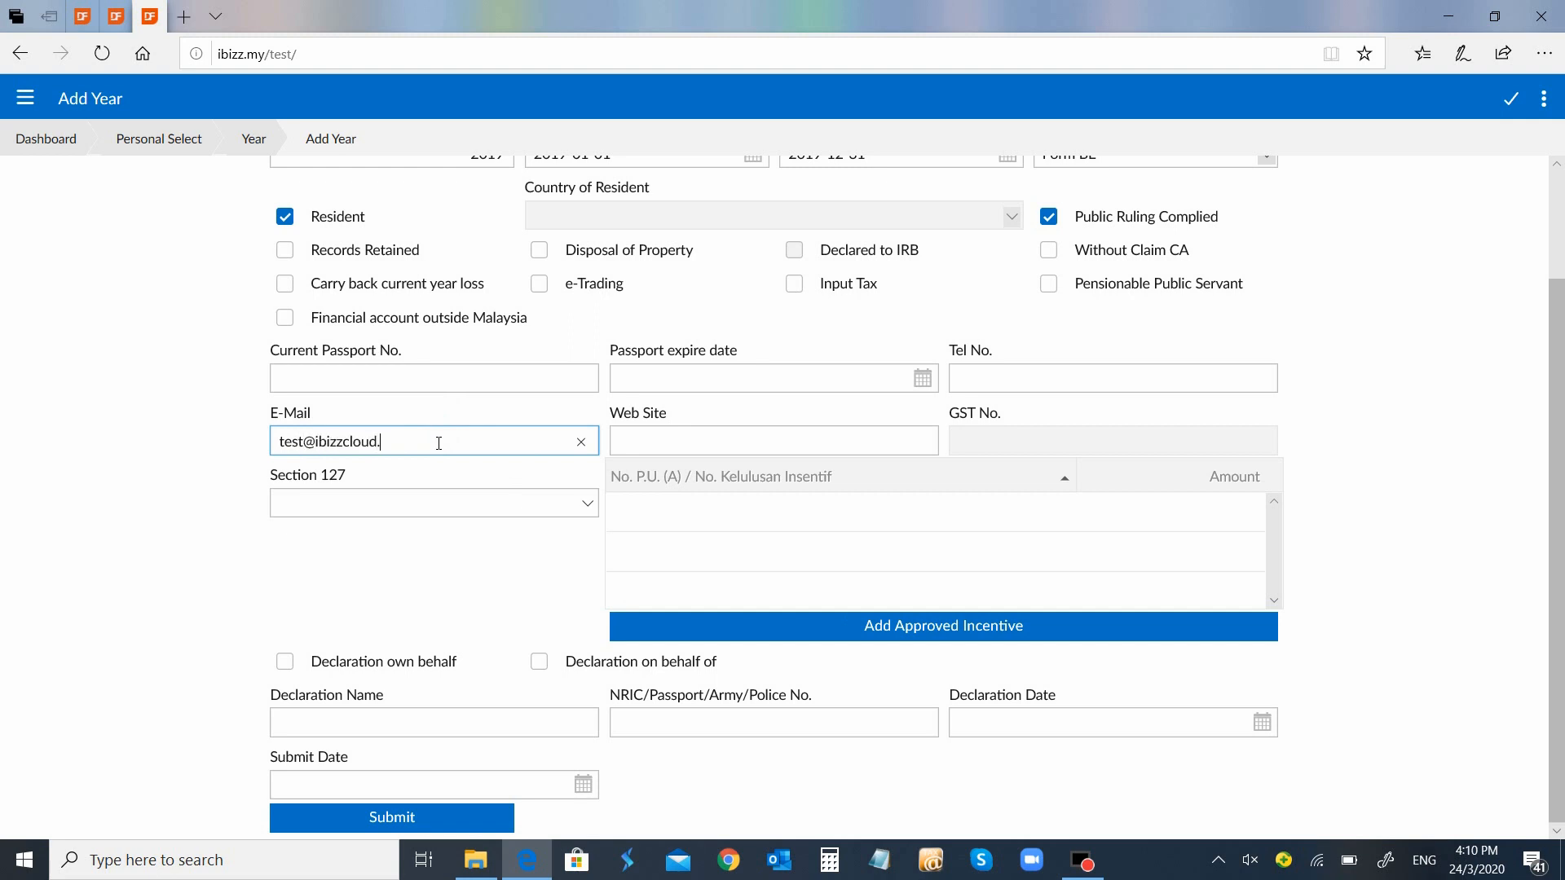
pyautogui.press('Tab')
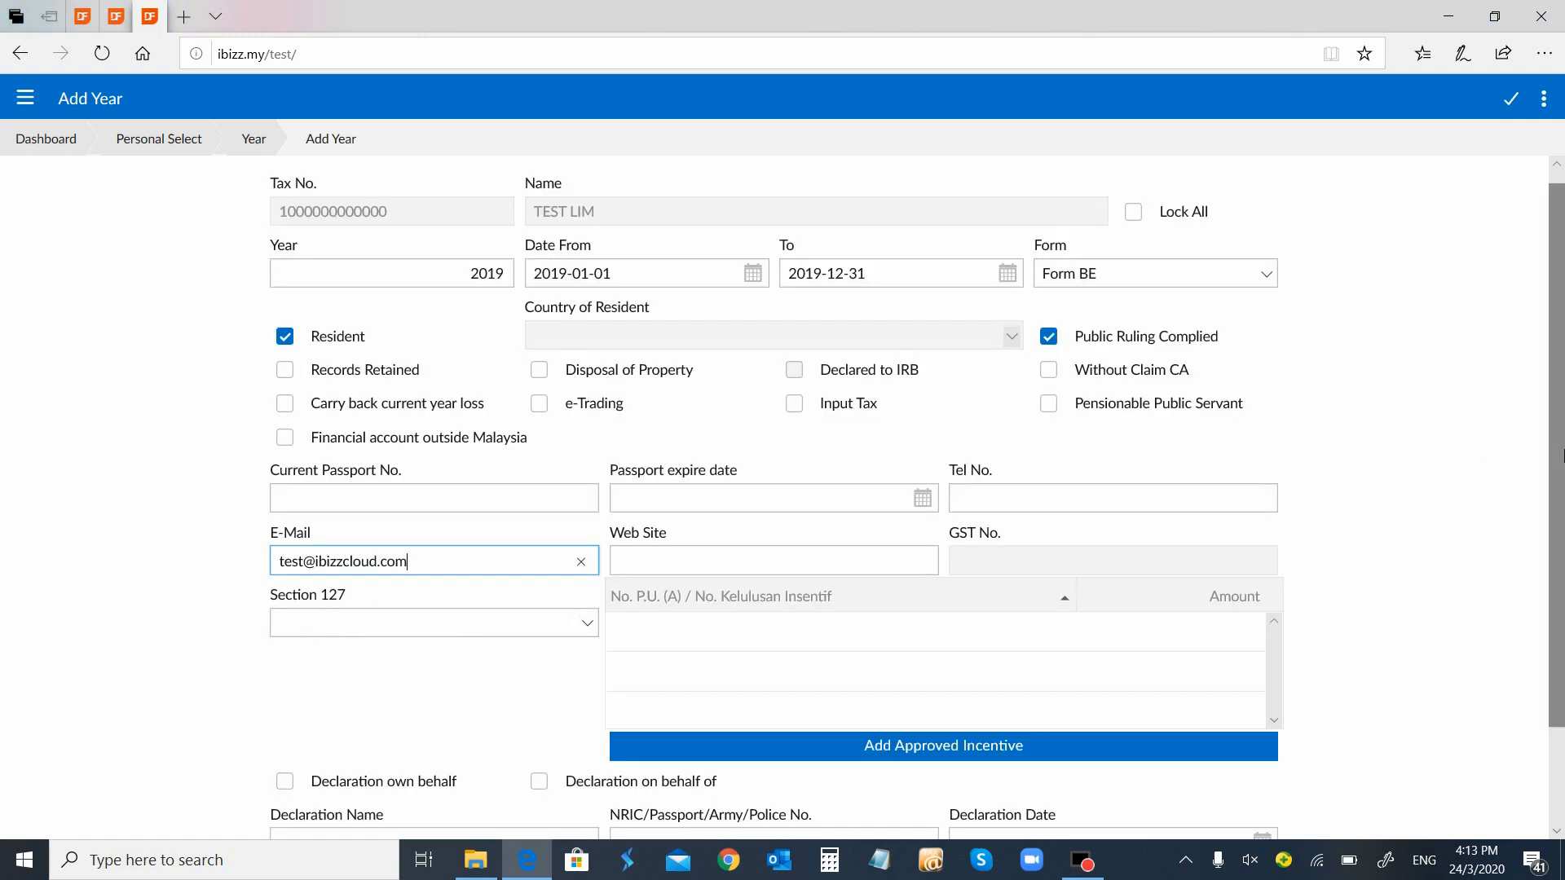
# Set Section 127 to PARAGRAPH 127(3)(b), declare on own behalf and submit the year record
pyautogui.scroll(-1, 516, 552)
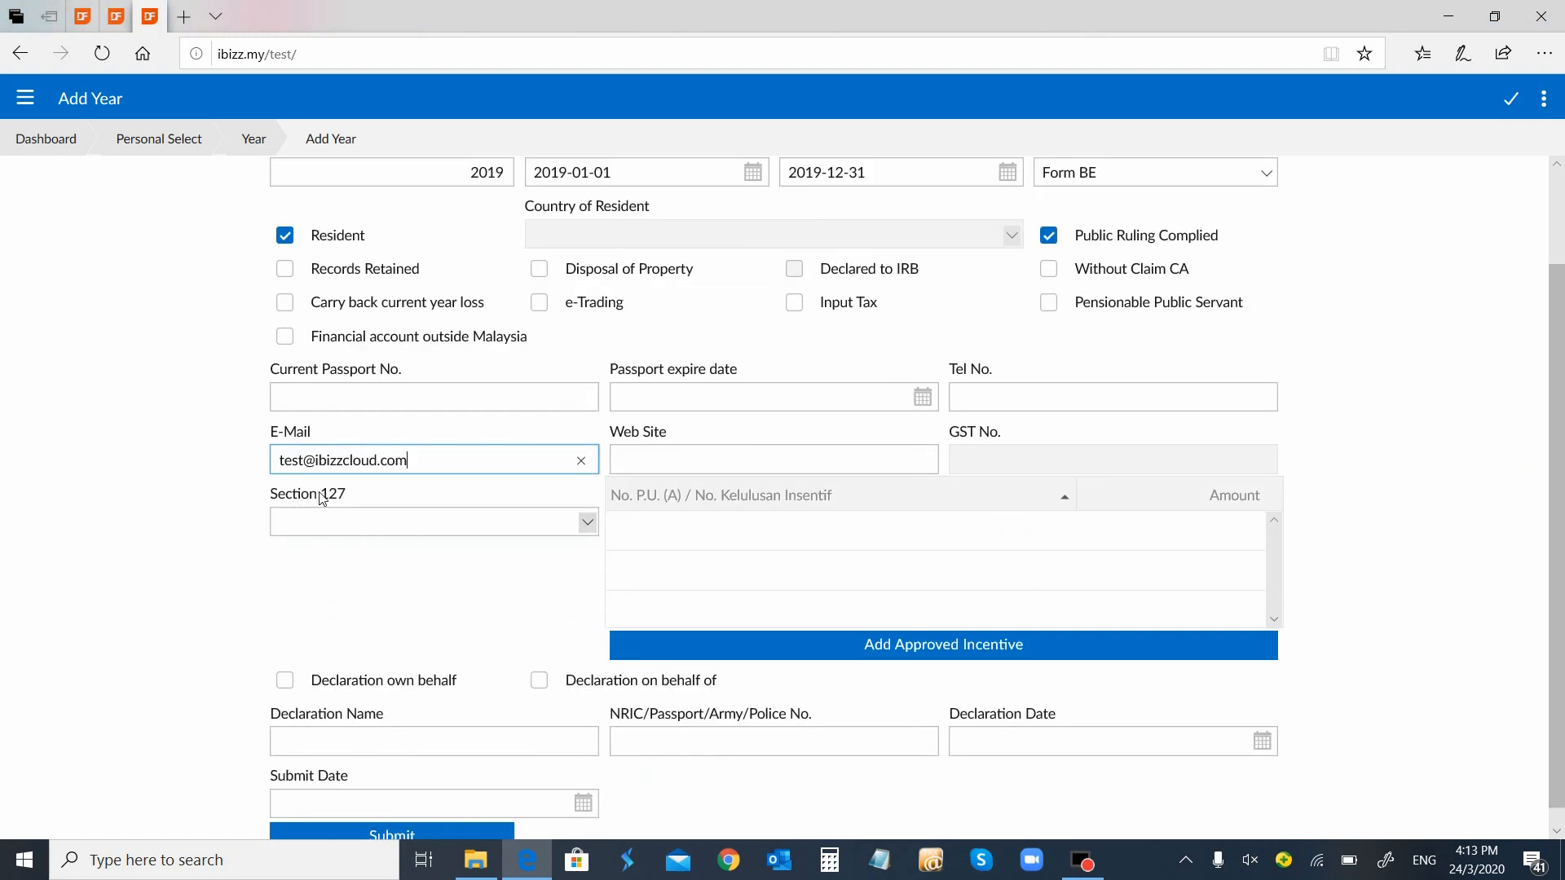
pyautogui.click(588, 522)
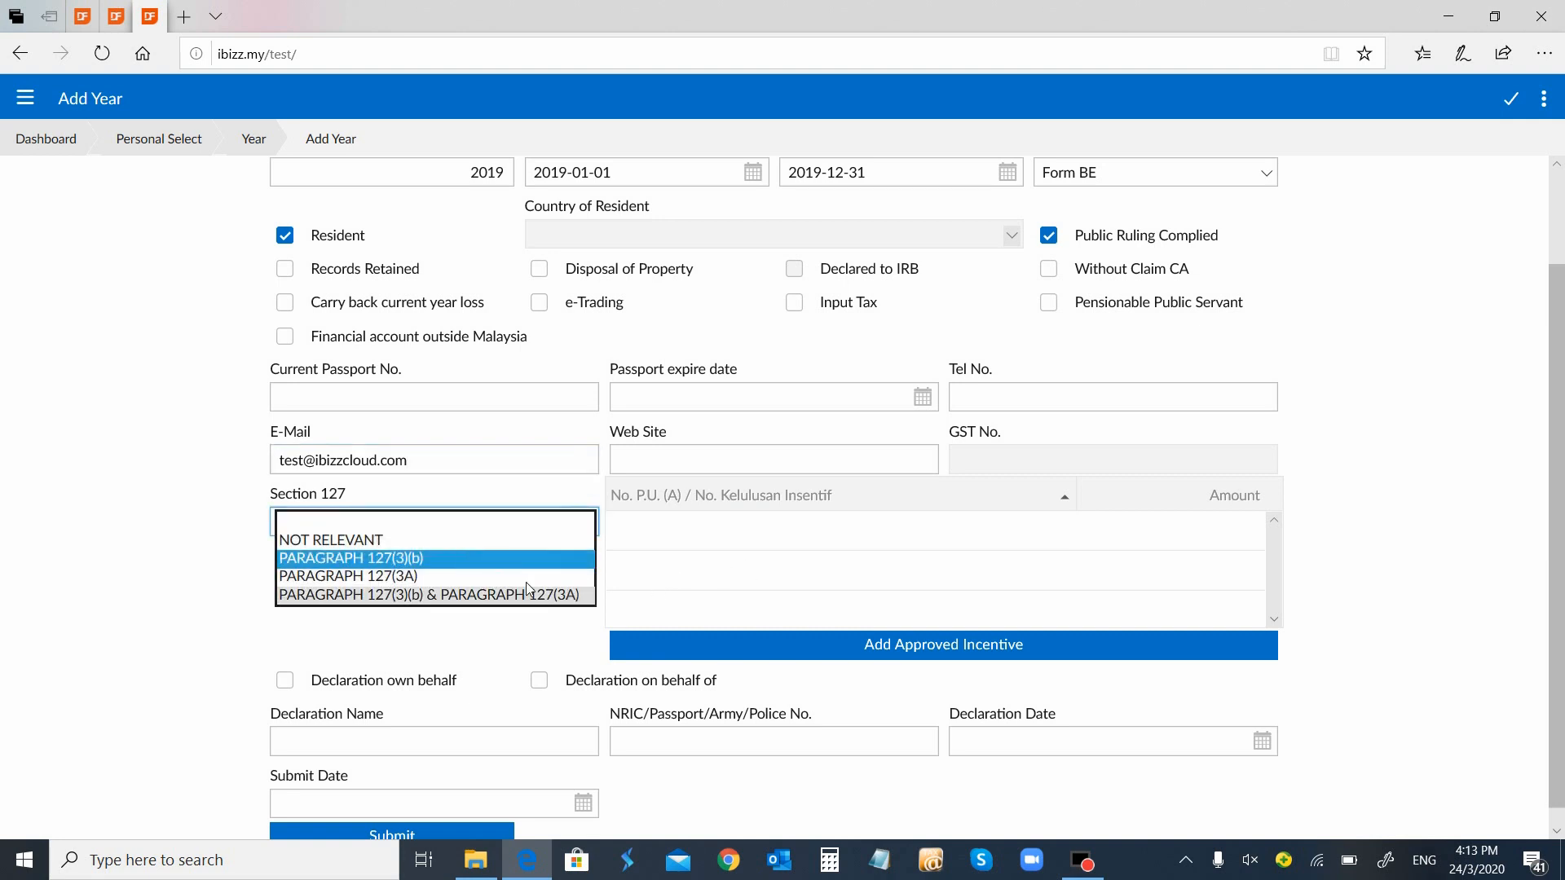
pyautogui.click(524, 558)
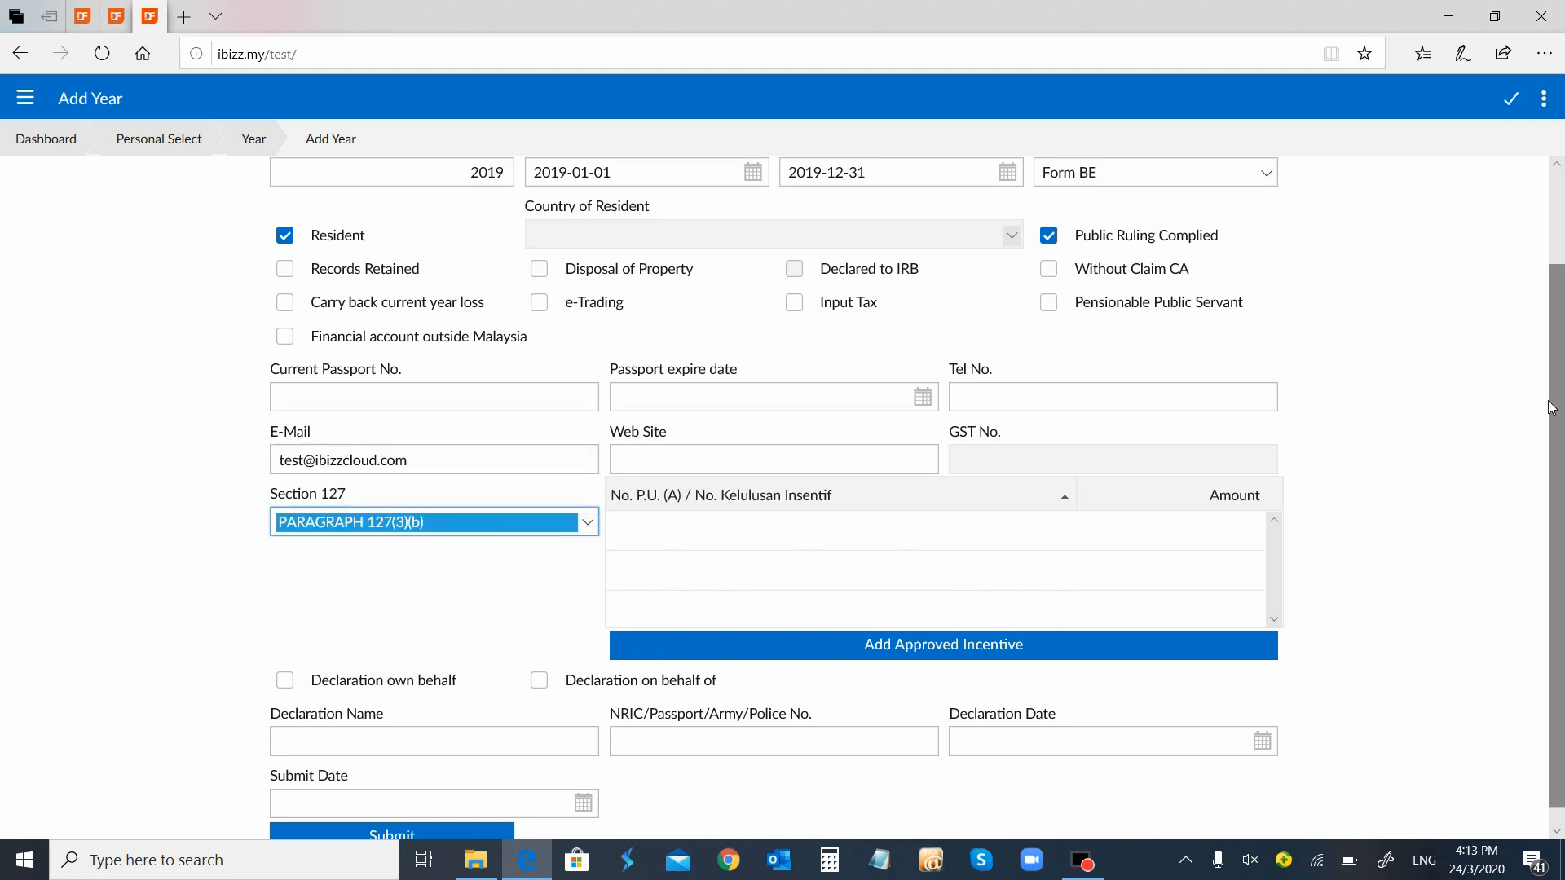
pyautogui.scroll(-1, 1561, 415)
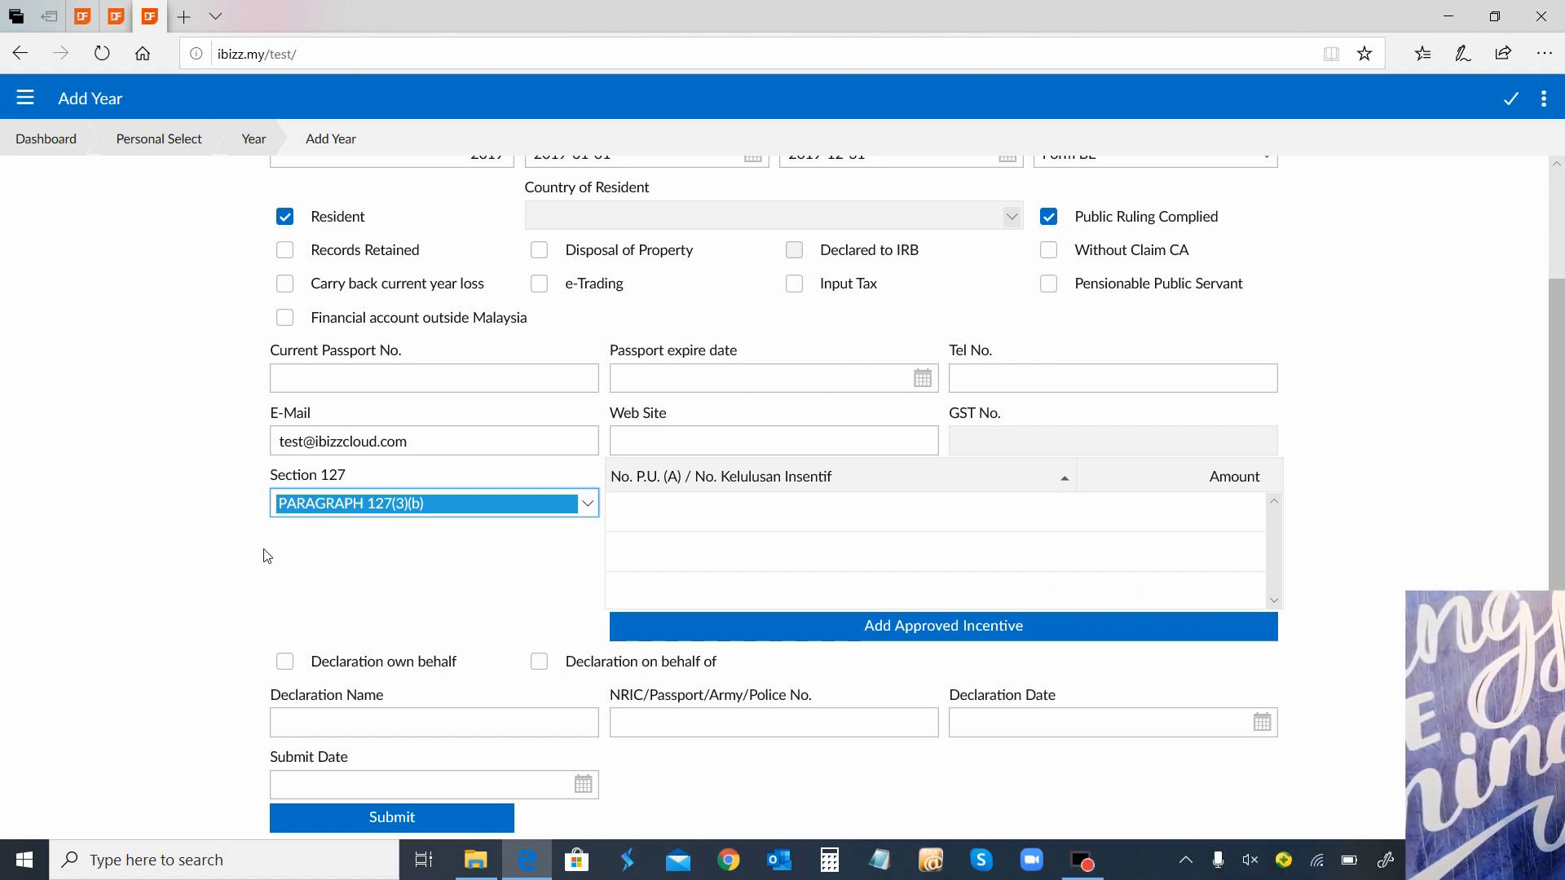
pyautogui.click(287, 662)
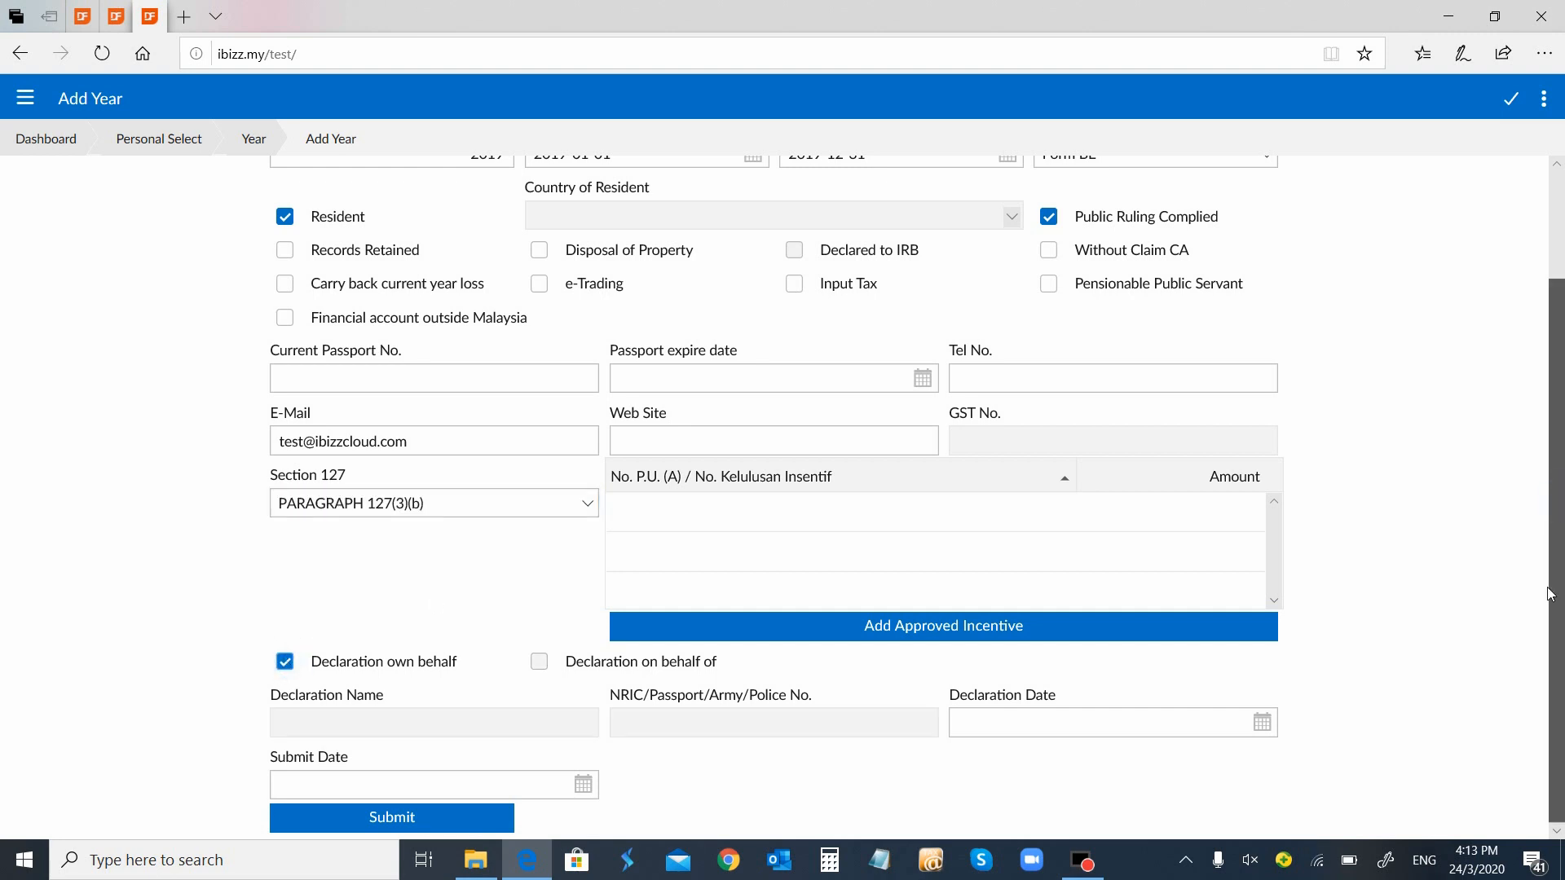
pyautogui.click(465, 815)
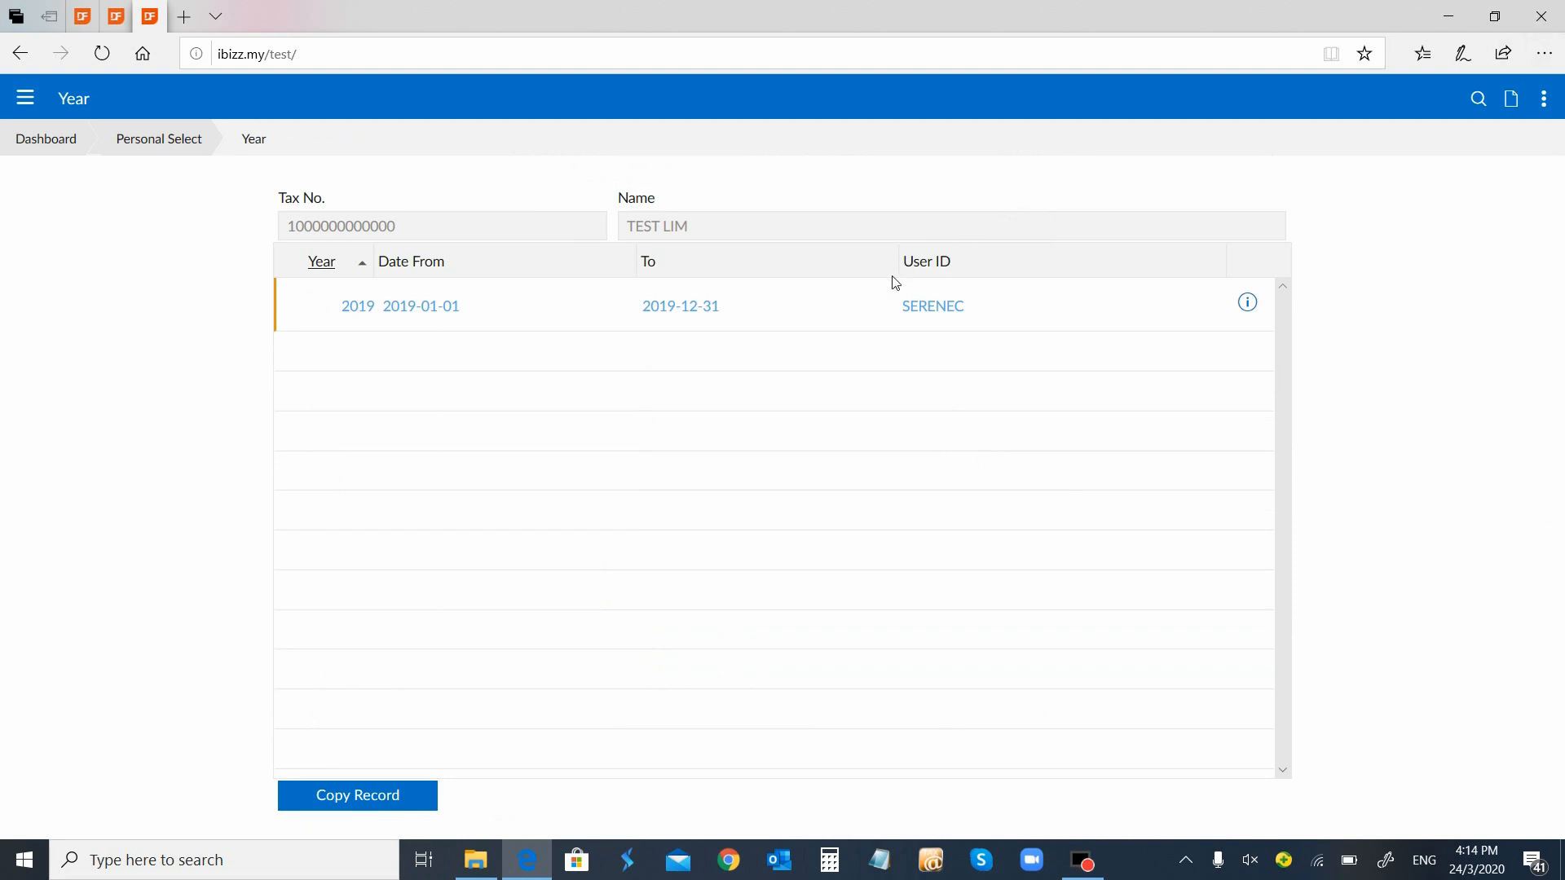
# Set the 2019 marital status to Single and submit the status form
pyautogui.click(667, 311)
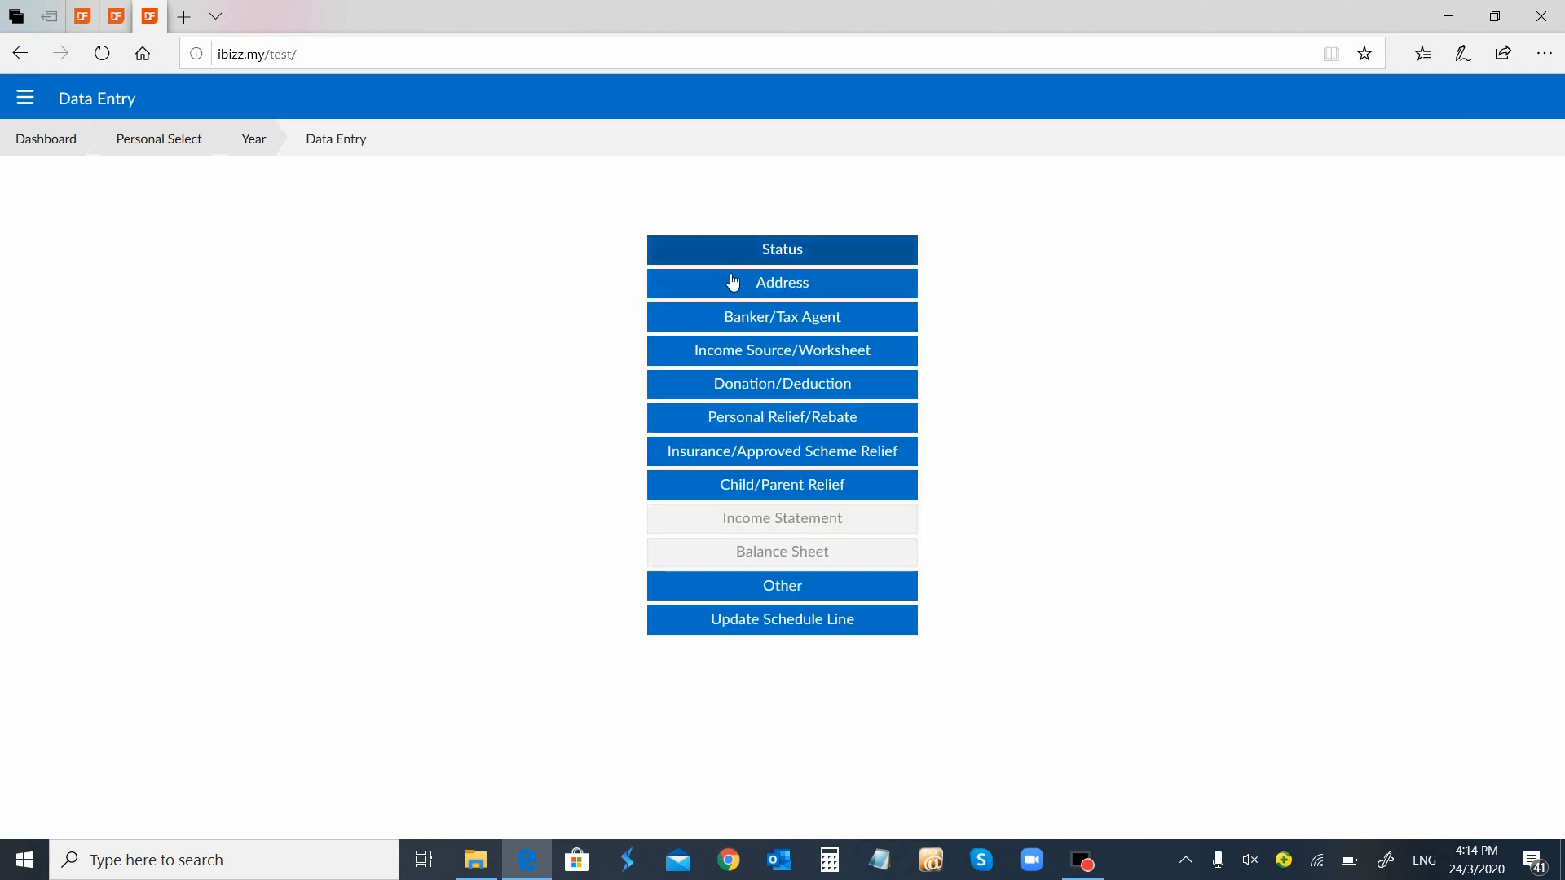
pyautogui.click(766, 259)
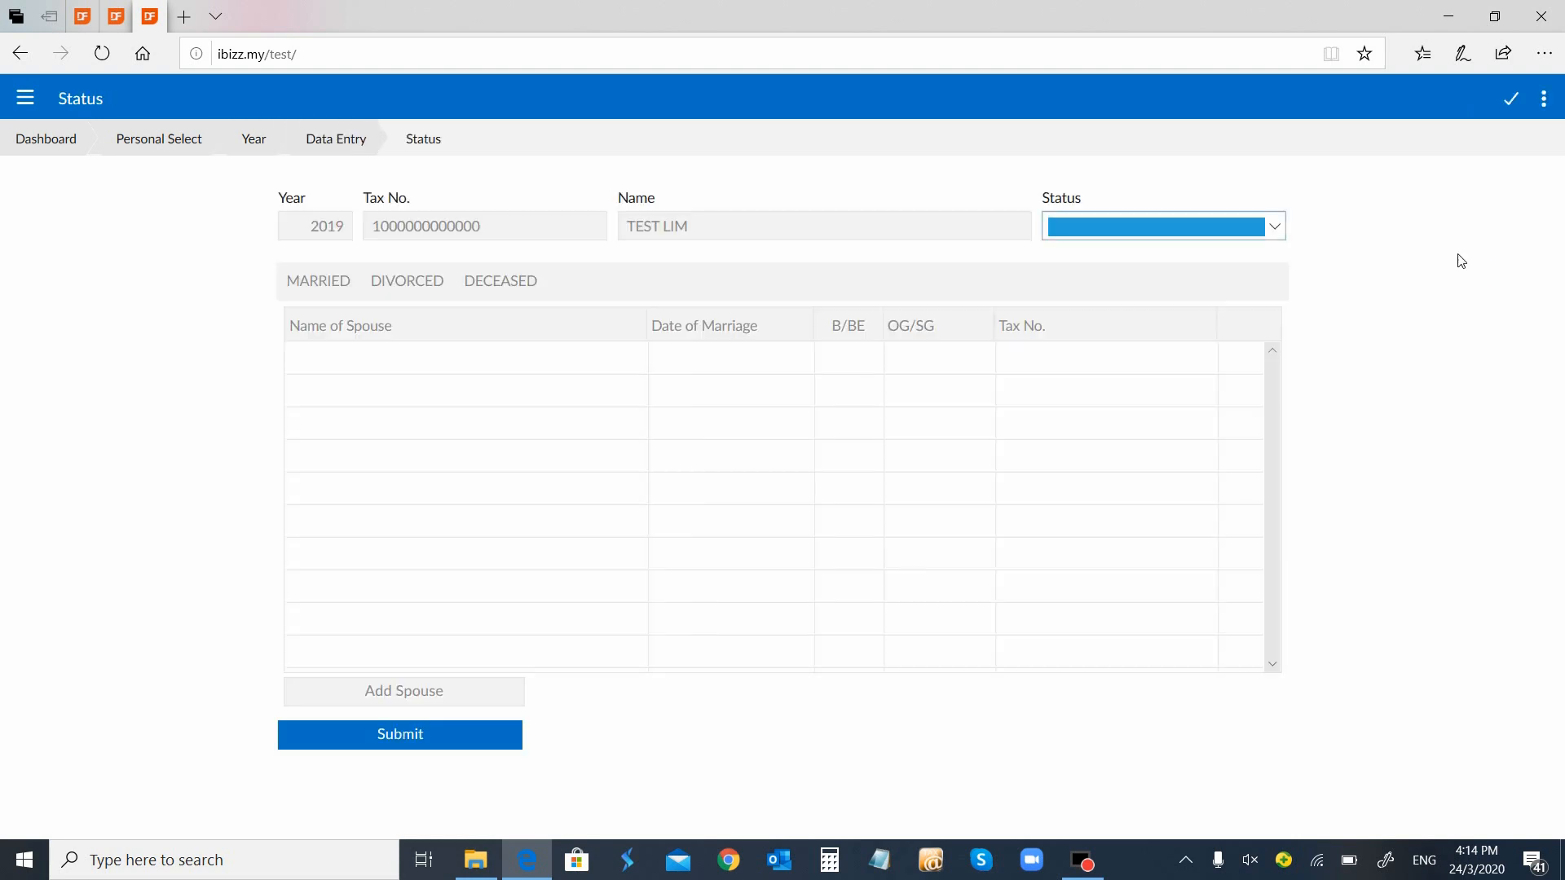
pyautogui.click(1274, 235)
pyautogui.click(1264, 226)
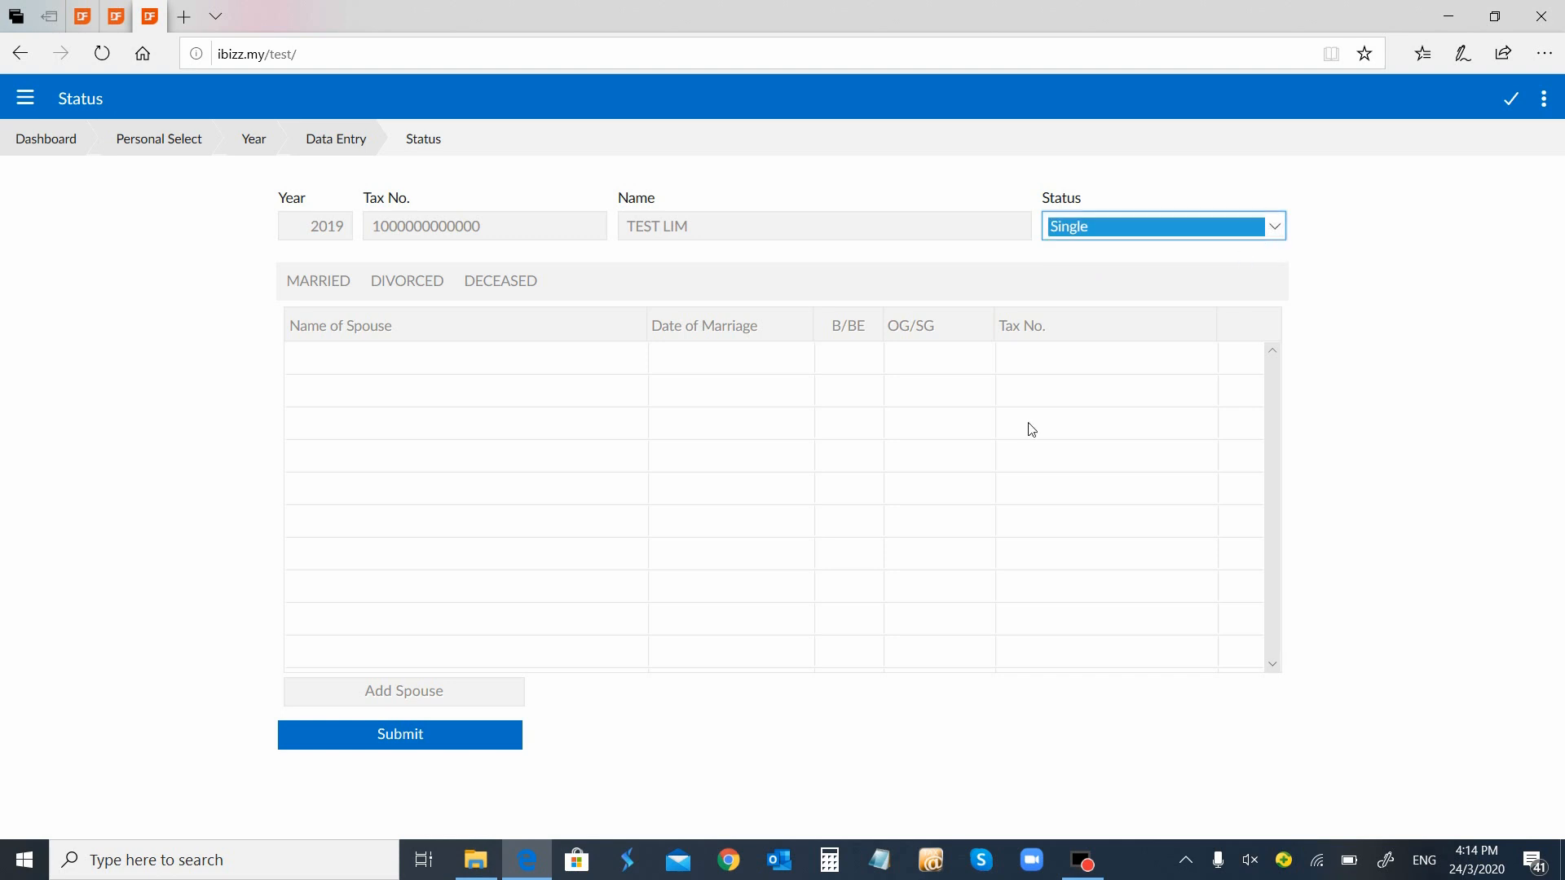
pyautogui.click(1274, 227)
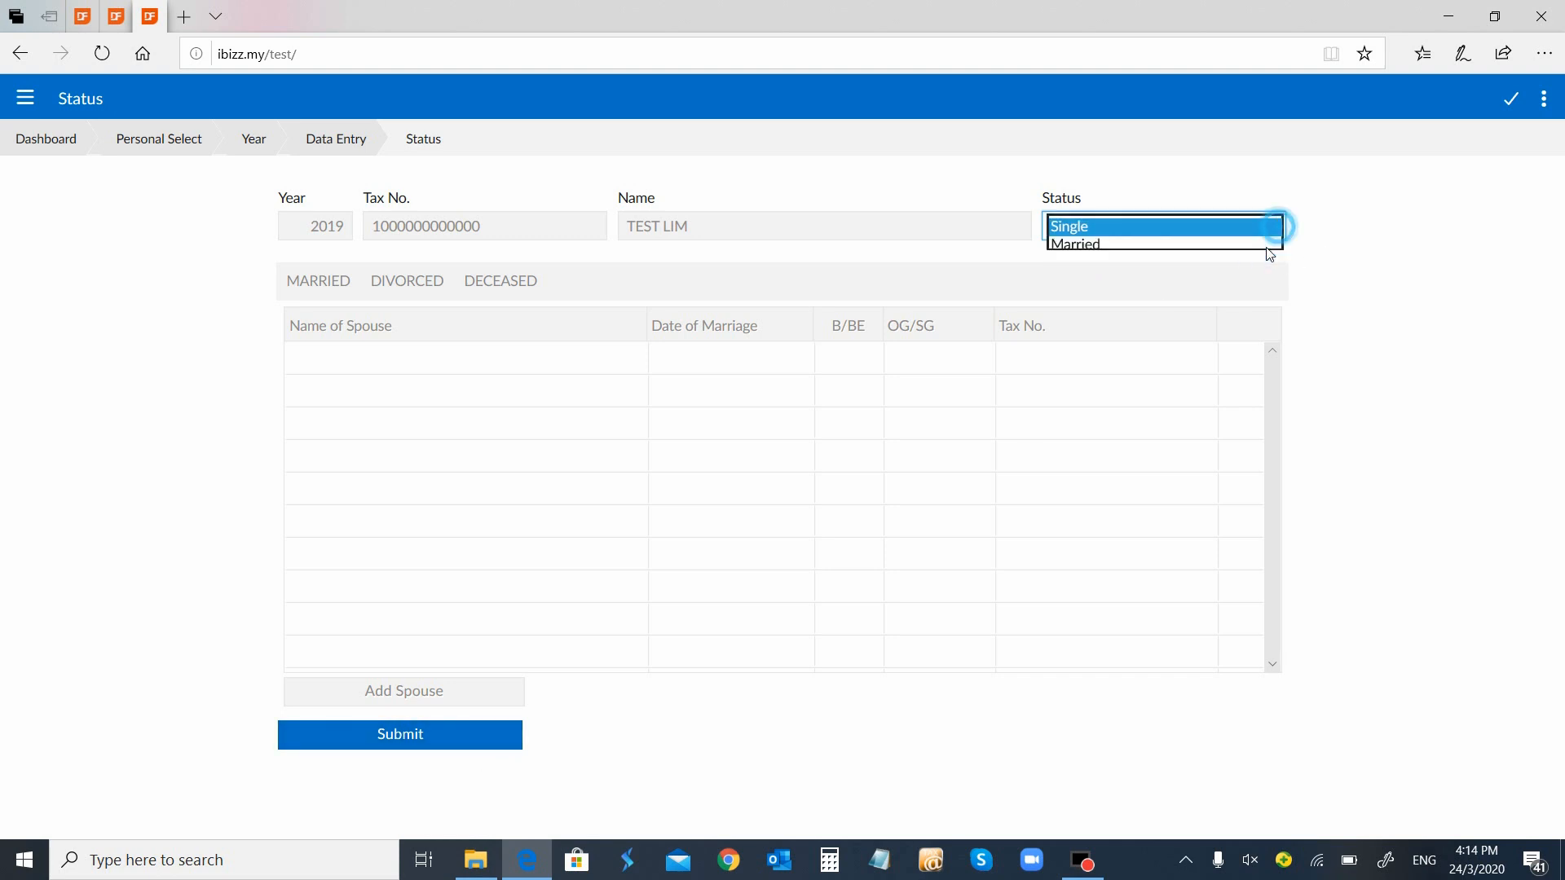
pyautogui.click(1245, 245)
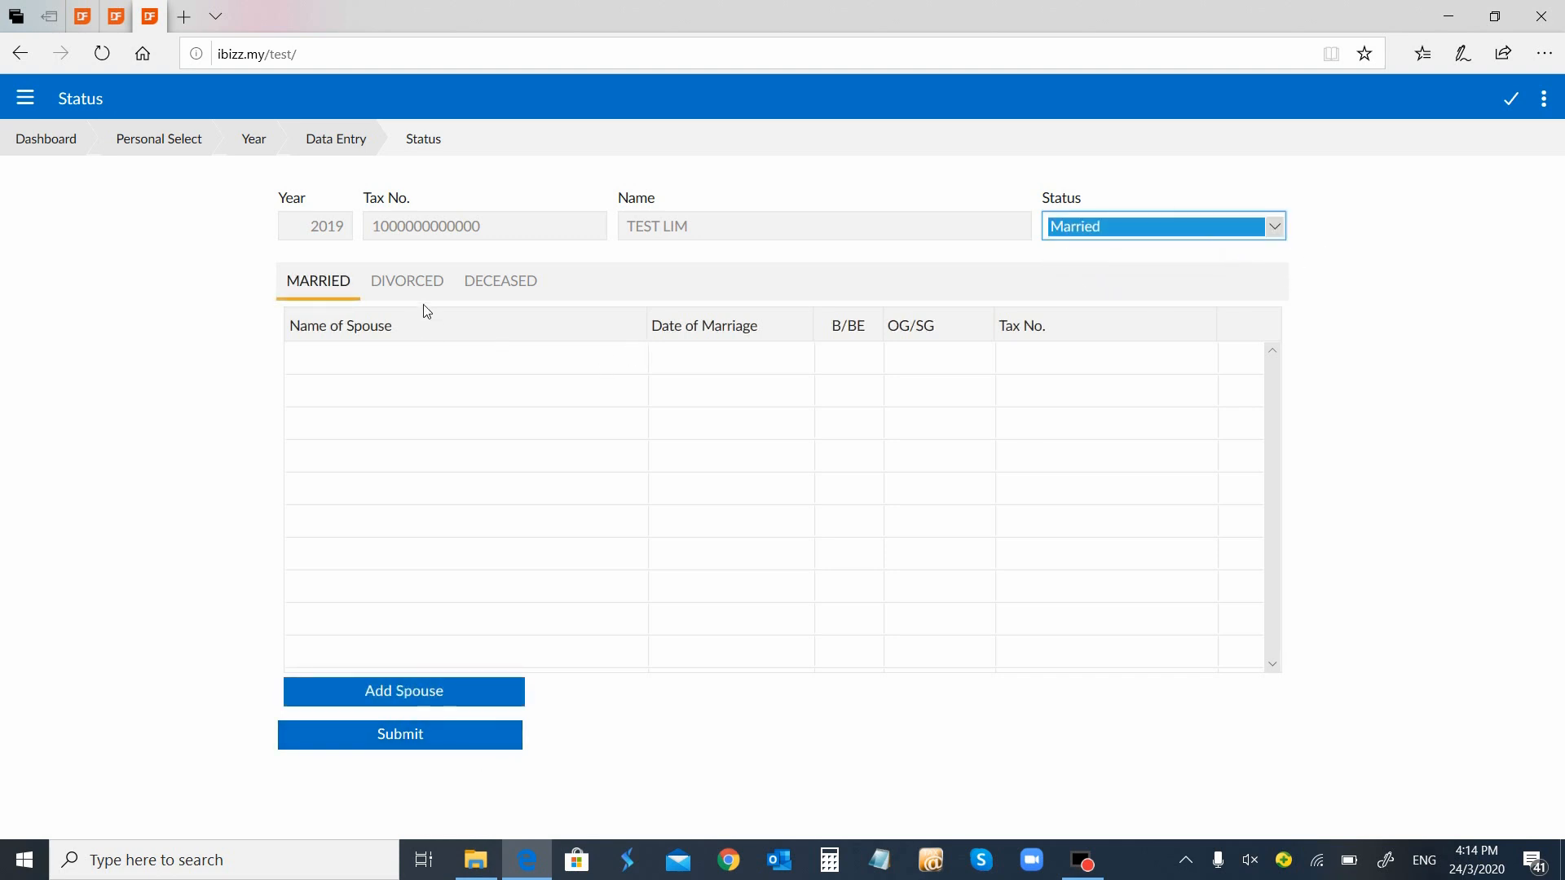
pyautogui.click(1268, 222)
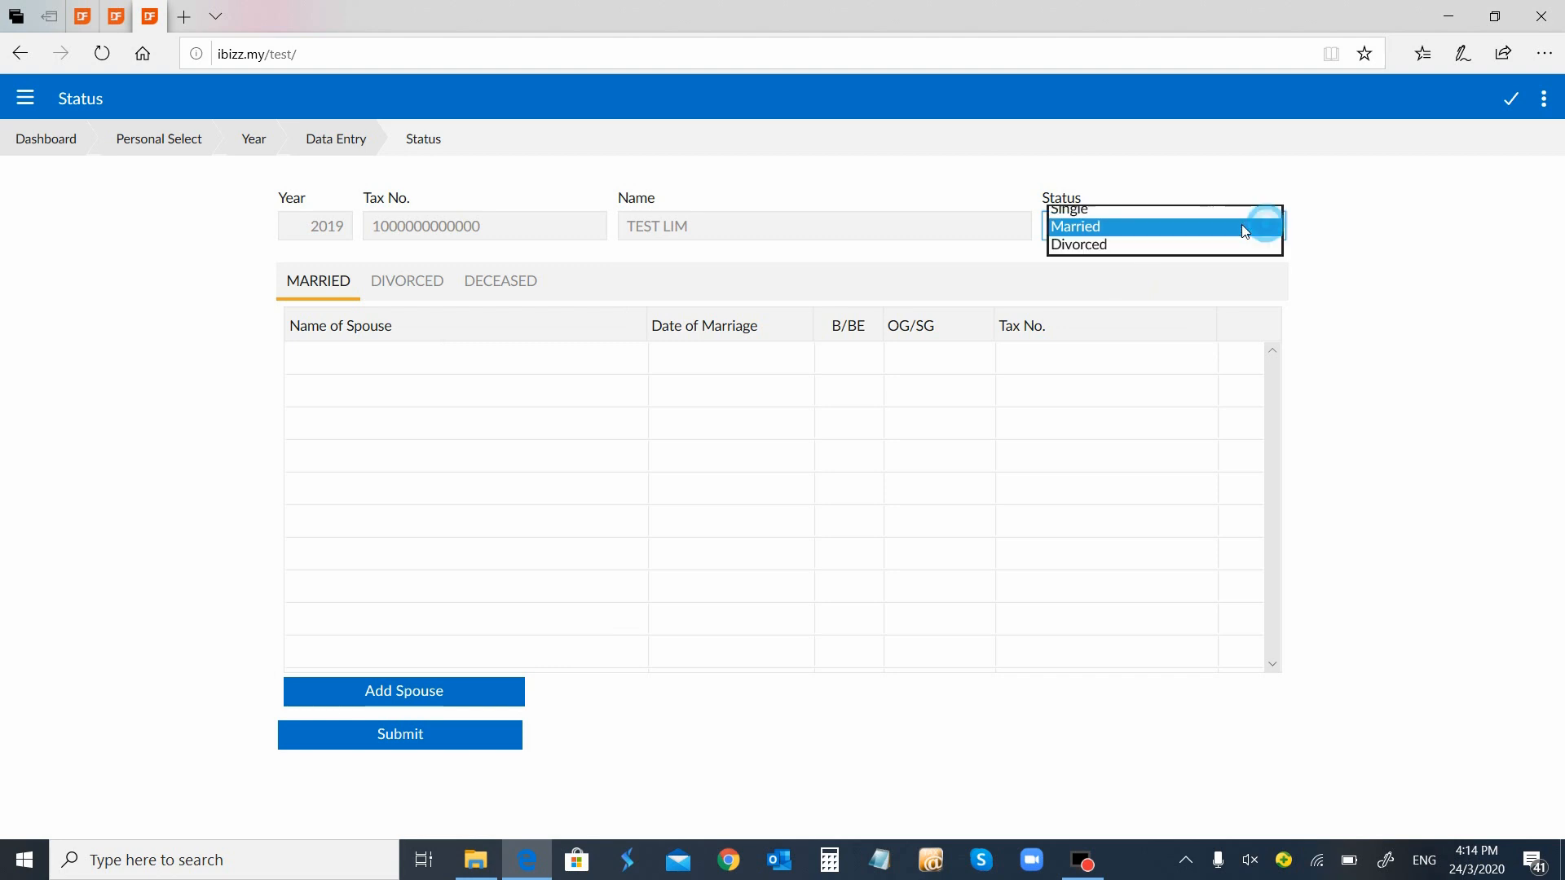
pyautogui.click(1139, 211)
pyautogui.click(419, 736)
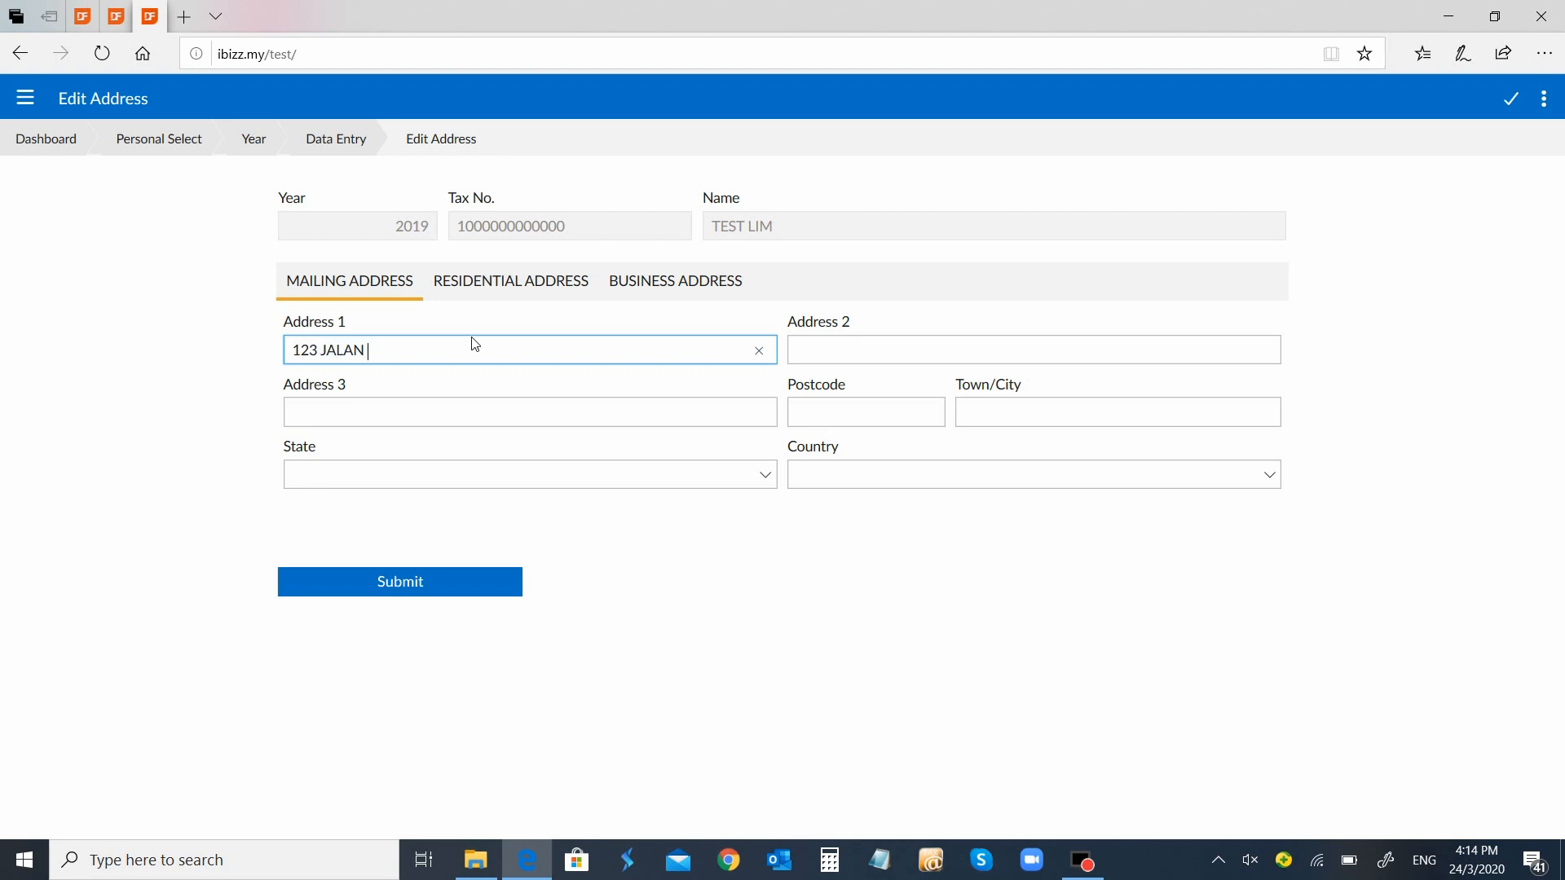
# Complete the mailing address lines, with town BATU PAHAT and state JOHOR
pyautogui.write('AN')
pyautogui.press('Tab')
pyautogui.write('YAMAN')
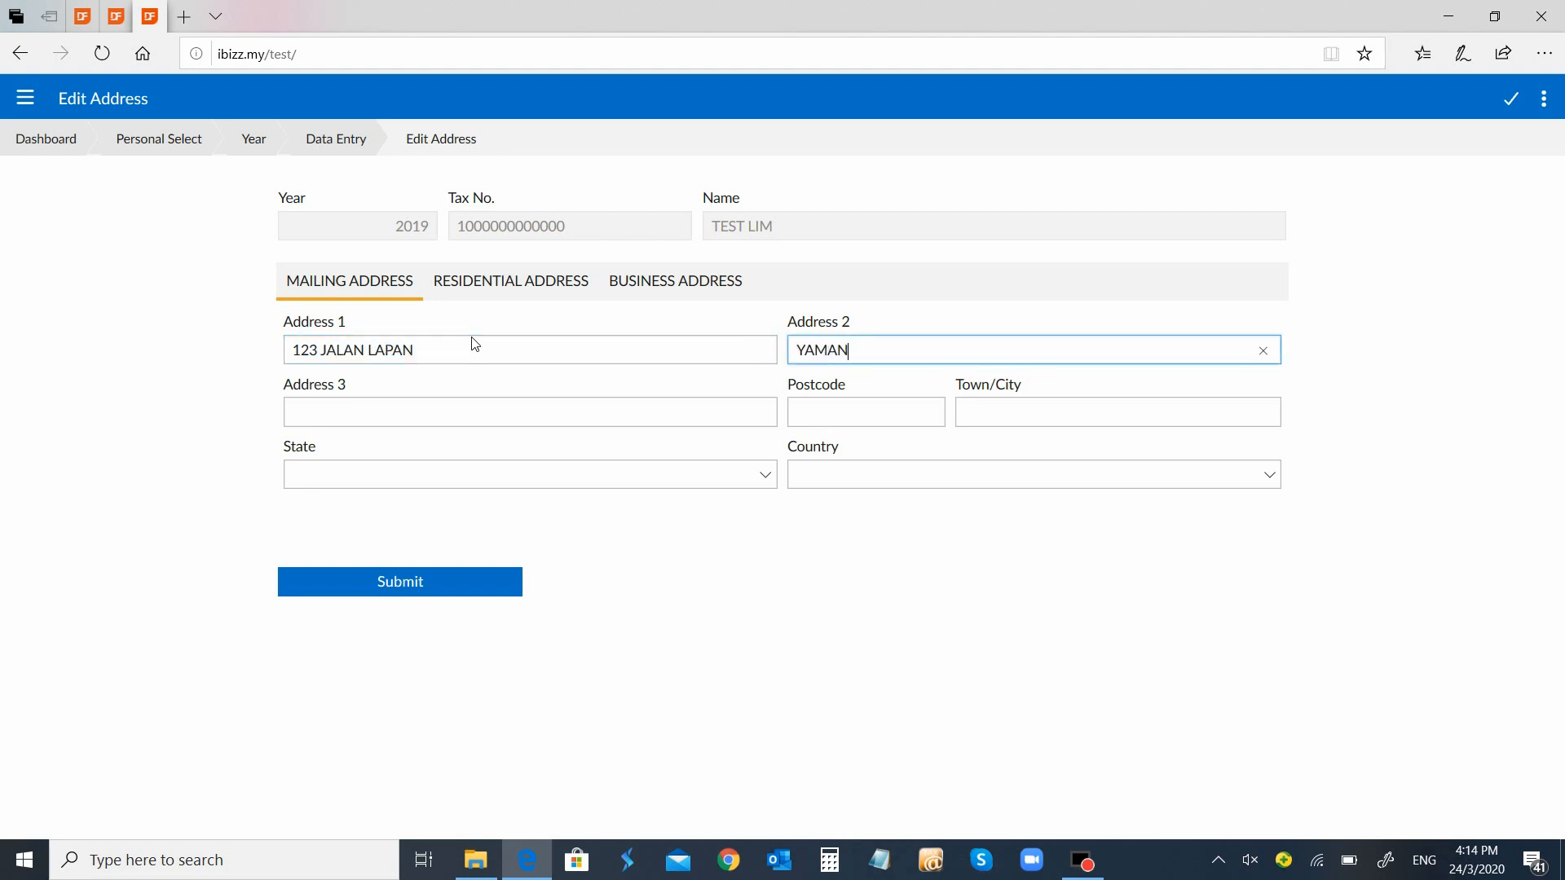
pyautogui.press('BackSpace')
pyautogui.press('BackSpace')
pyautogui.press('BackSpace')
pyautogui.write('TAMAN LAPAN')
pyautogui.press('Tab')
pyautogui.press('Tab')
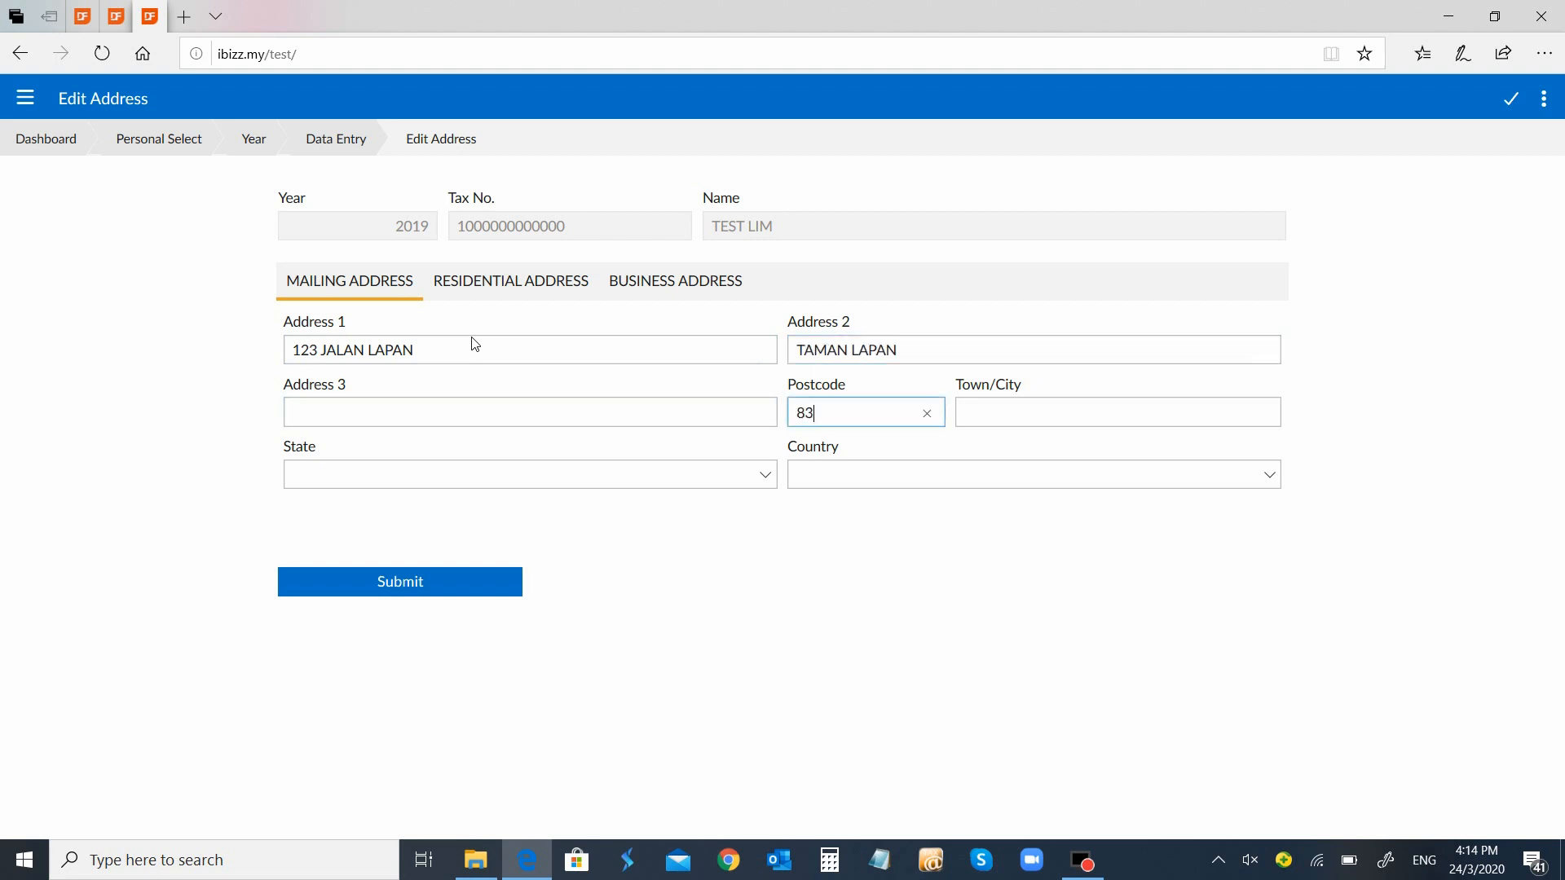
pyautogui.press('Tab')
pyautogui.write('BATU ')
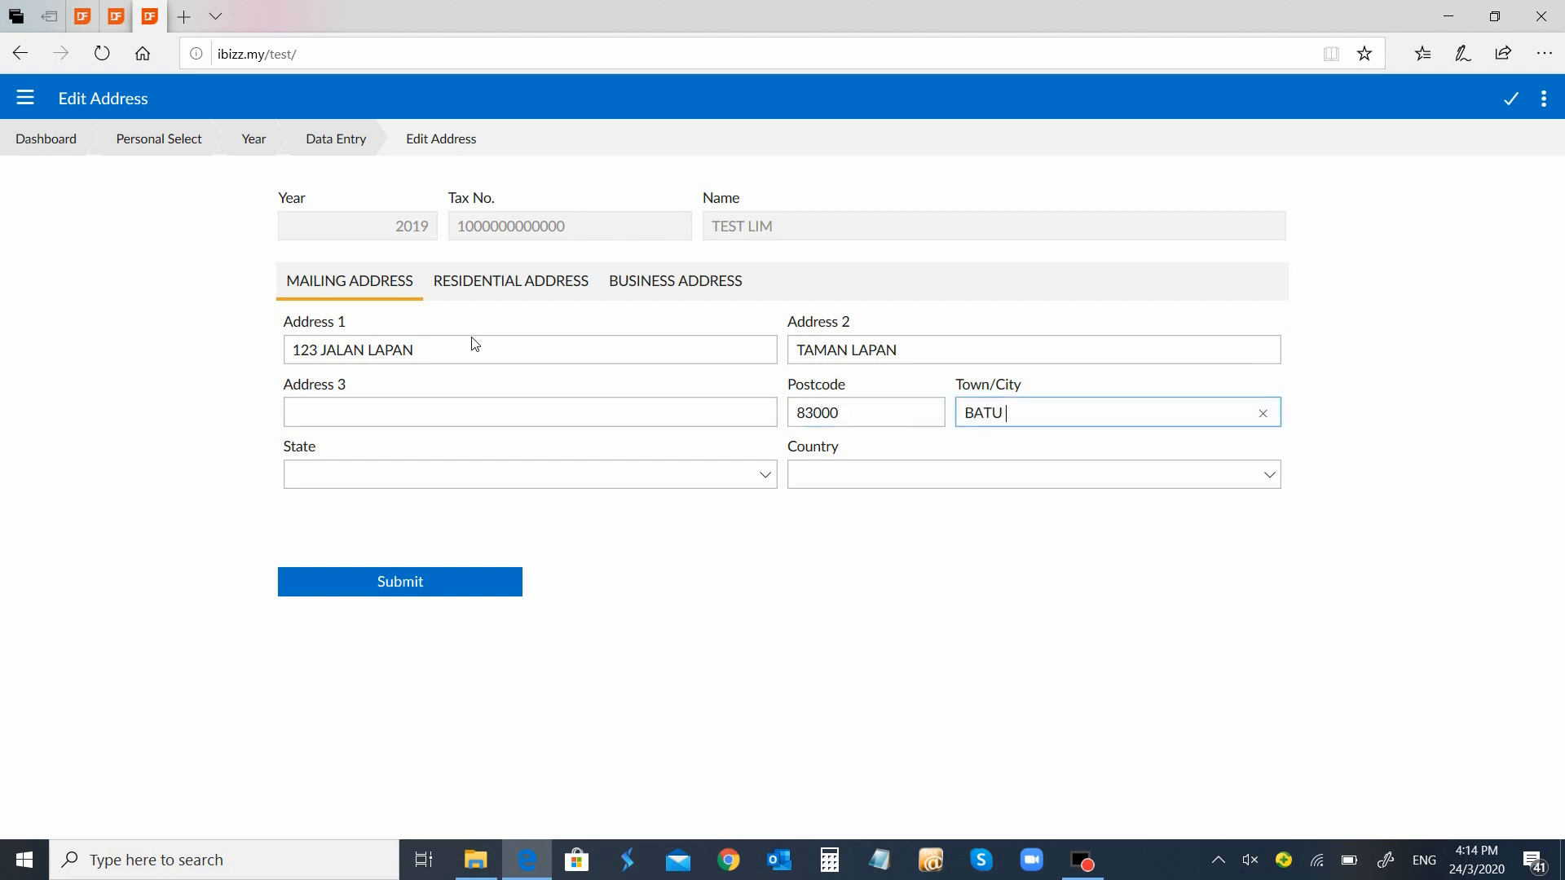
pyautogui.write('PAHAT')
pyautogui.press('Tab')
pyautogui.press('j')
pyautogui.press('Tab')
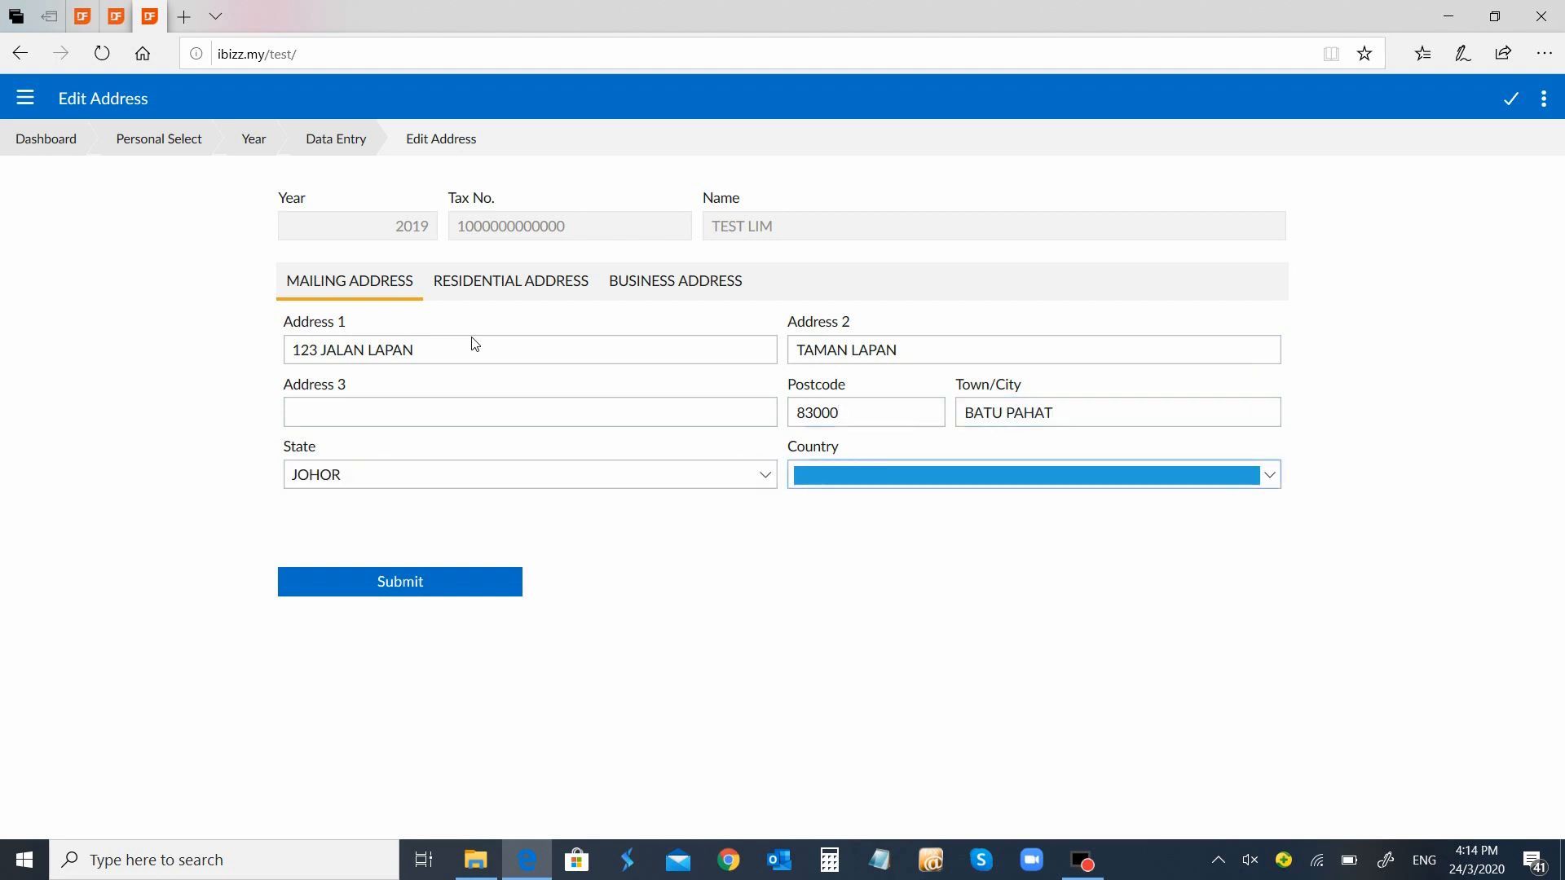
# Set the country to Malaysia, copy the mailing address as residential address, and submit
pyautogui.click(1272, 481)
pyautogui.click(1224, 290)
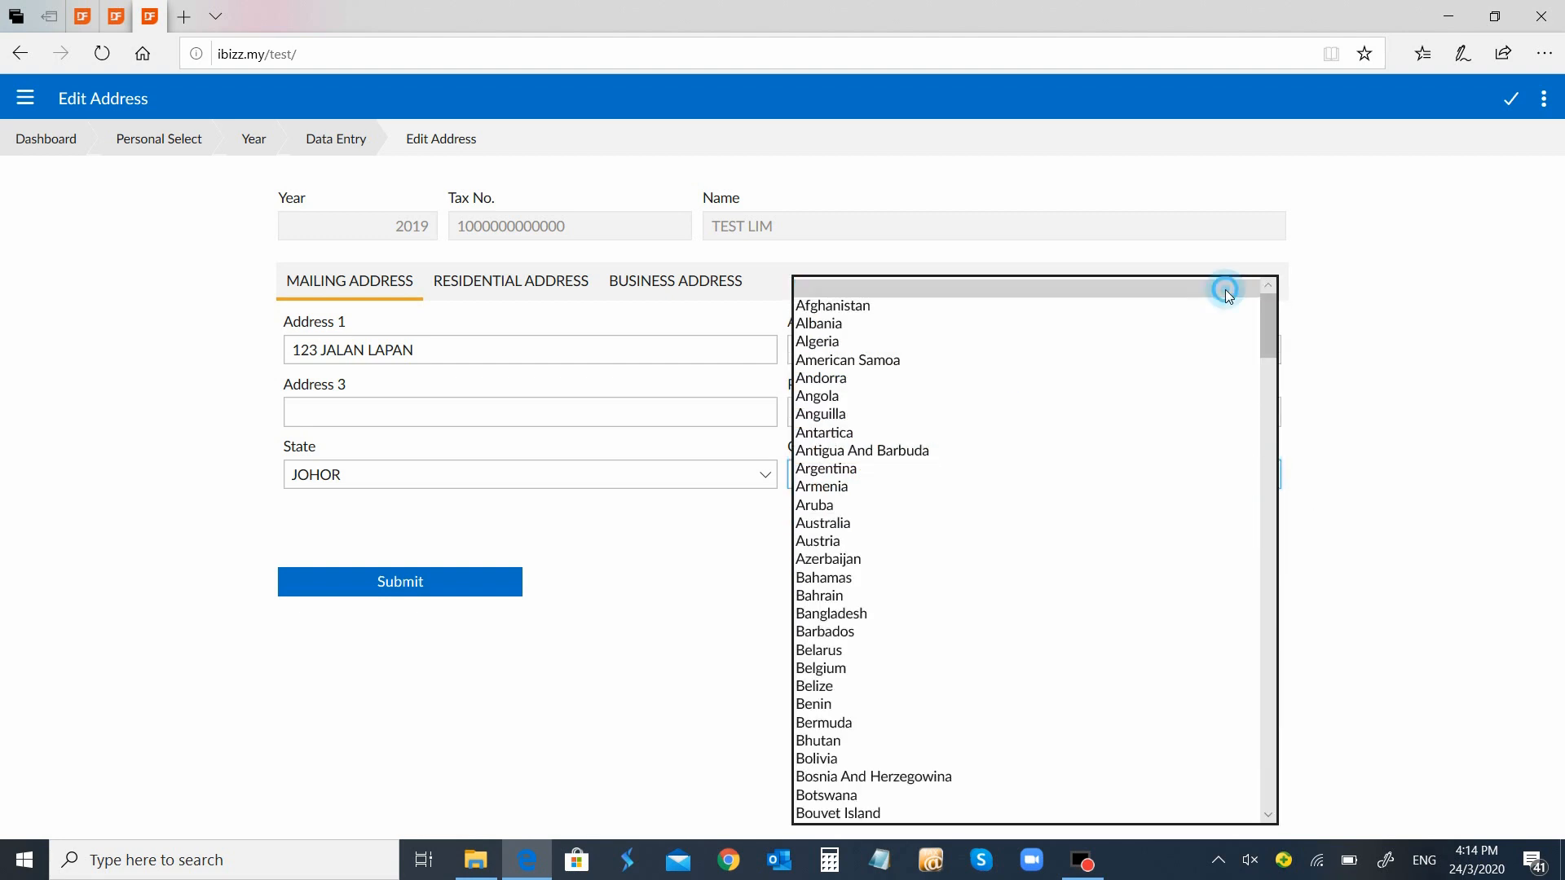
pyautogui.click(1263, 467)
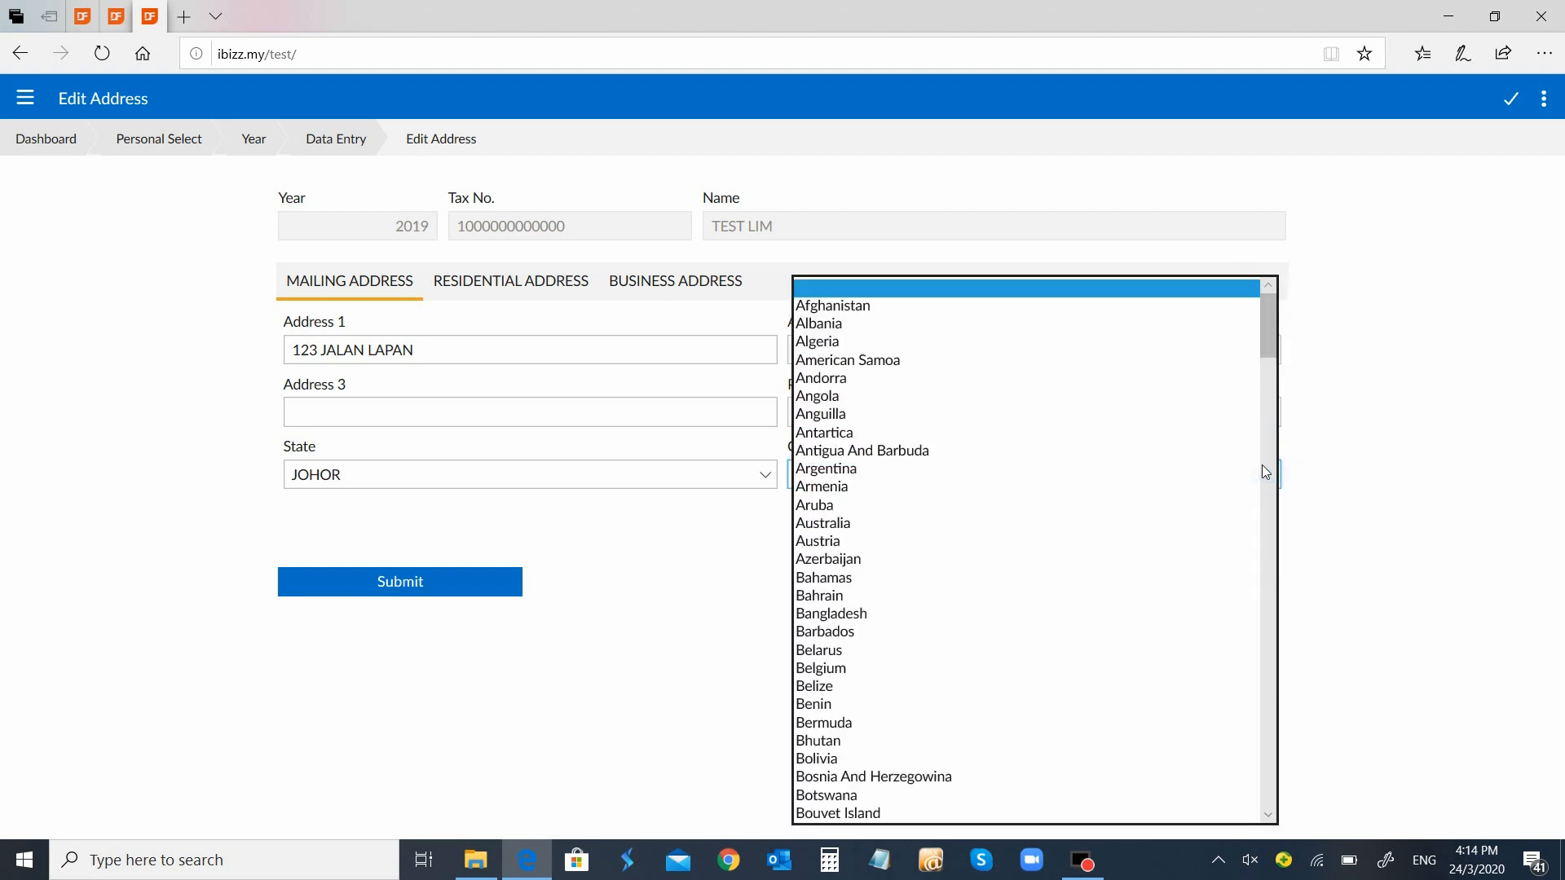
pyautogui.write('malay')
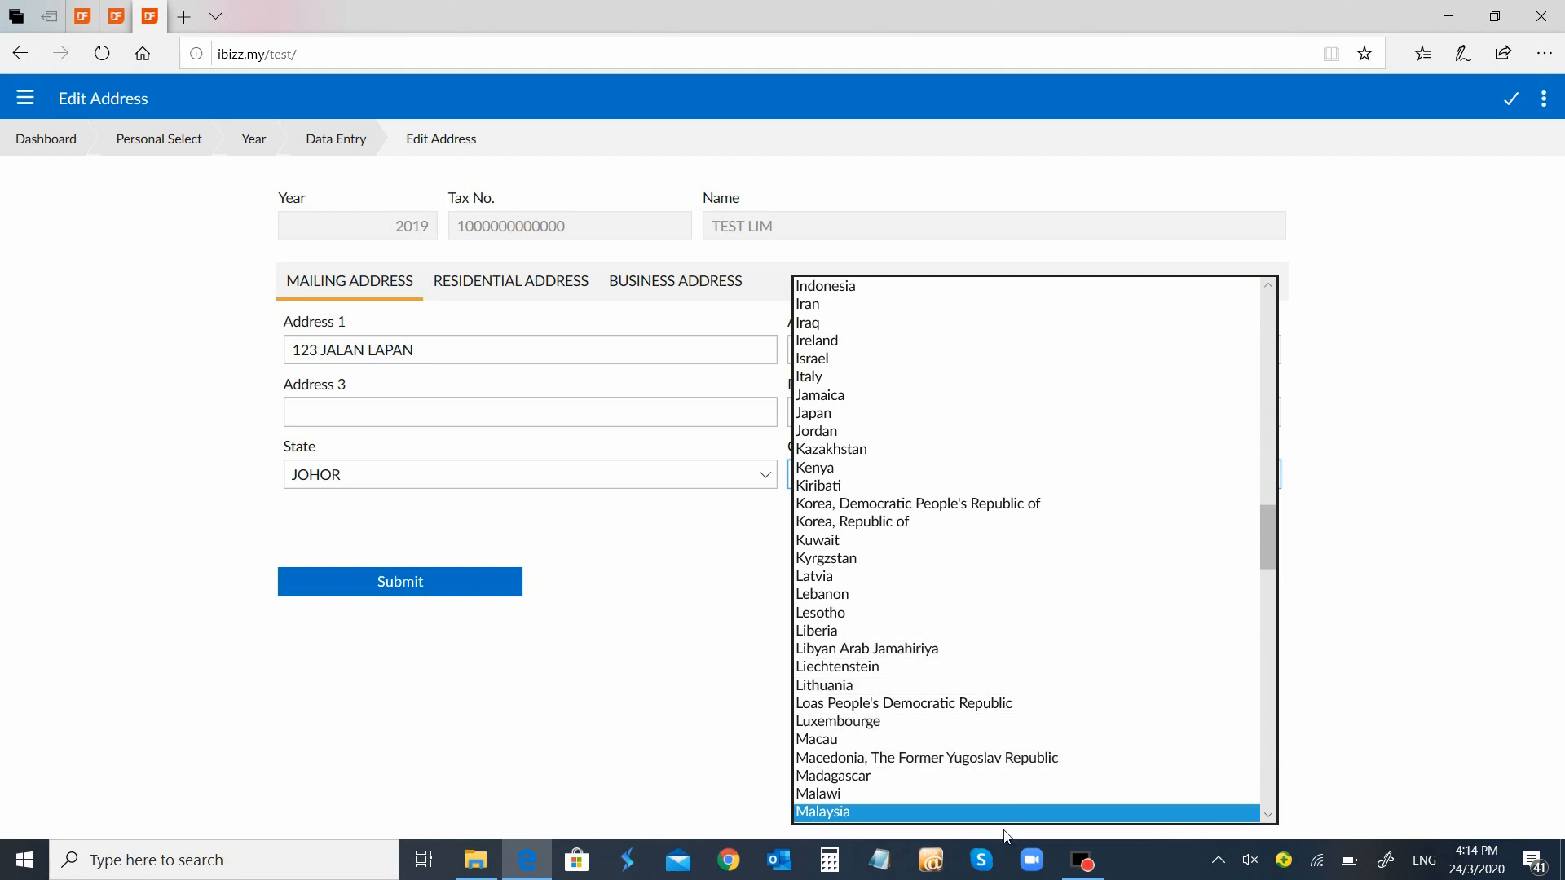
pyautogui.click(1009, 815)
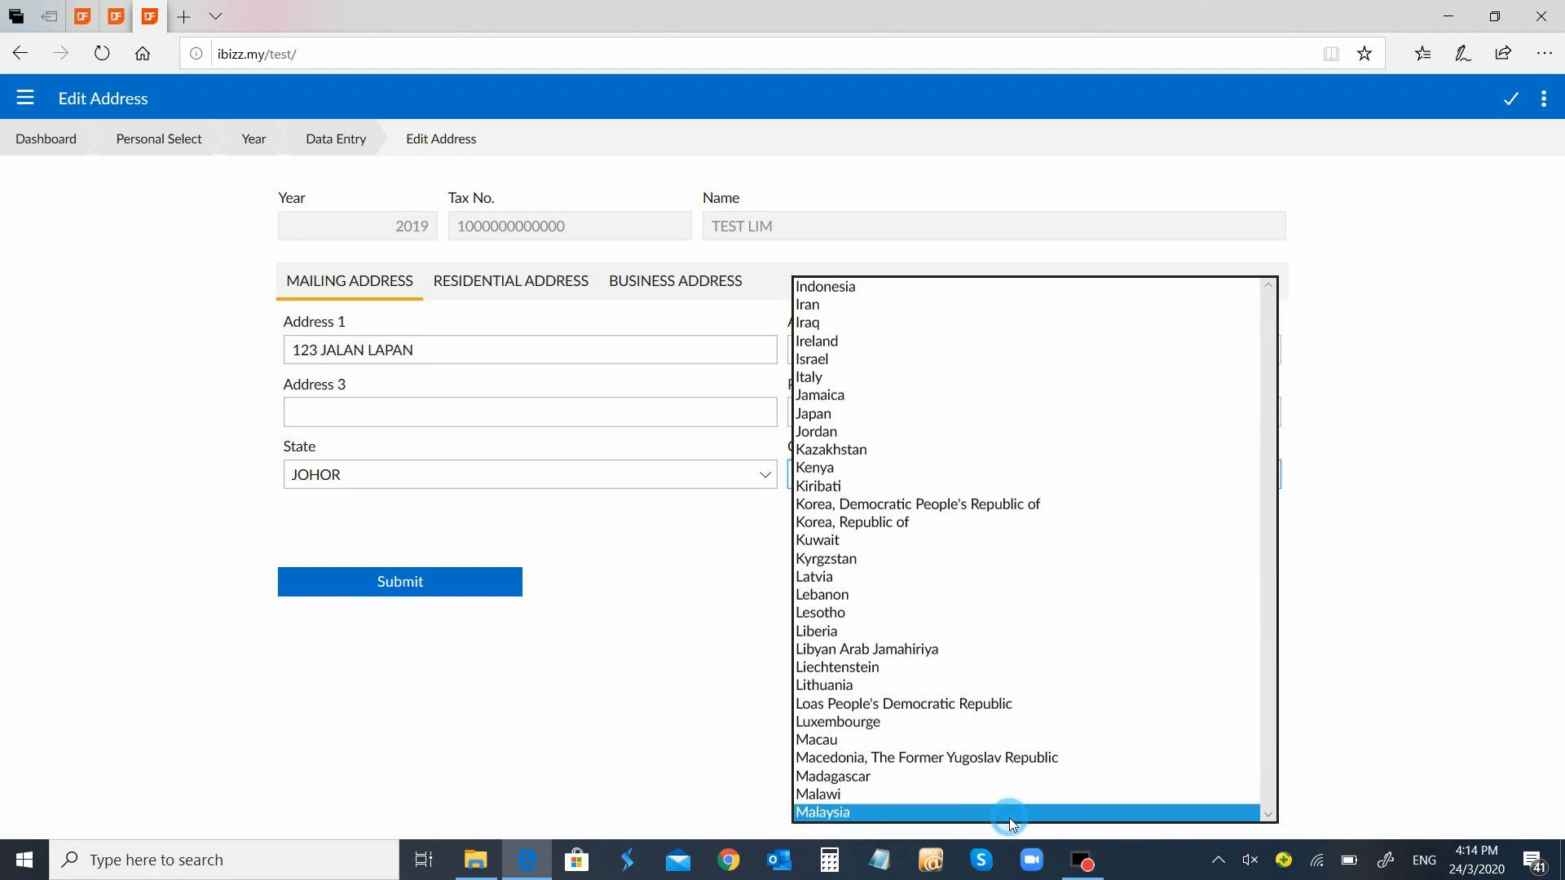
pyautogui.click(534, 292)
pyautogui.click(758, 330)
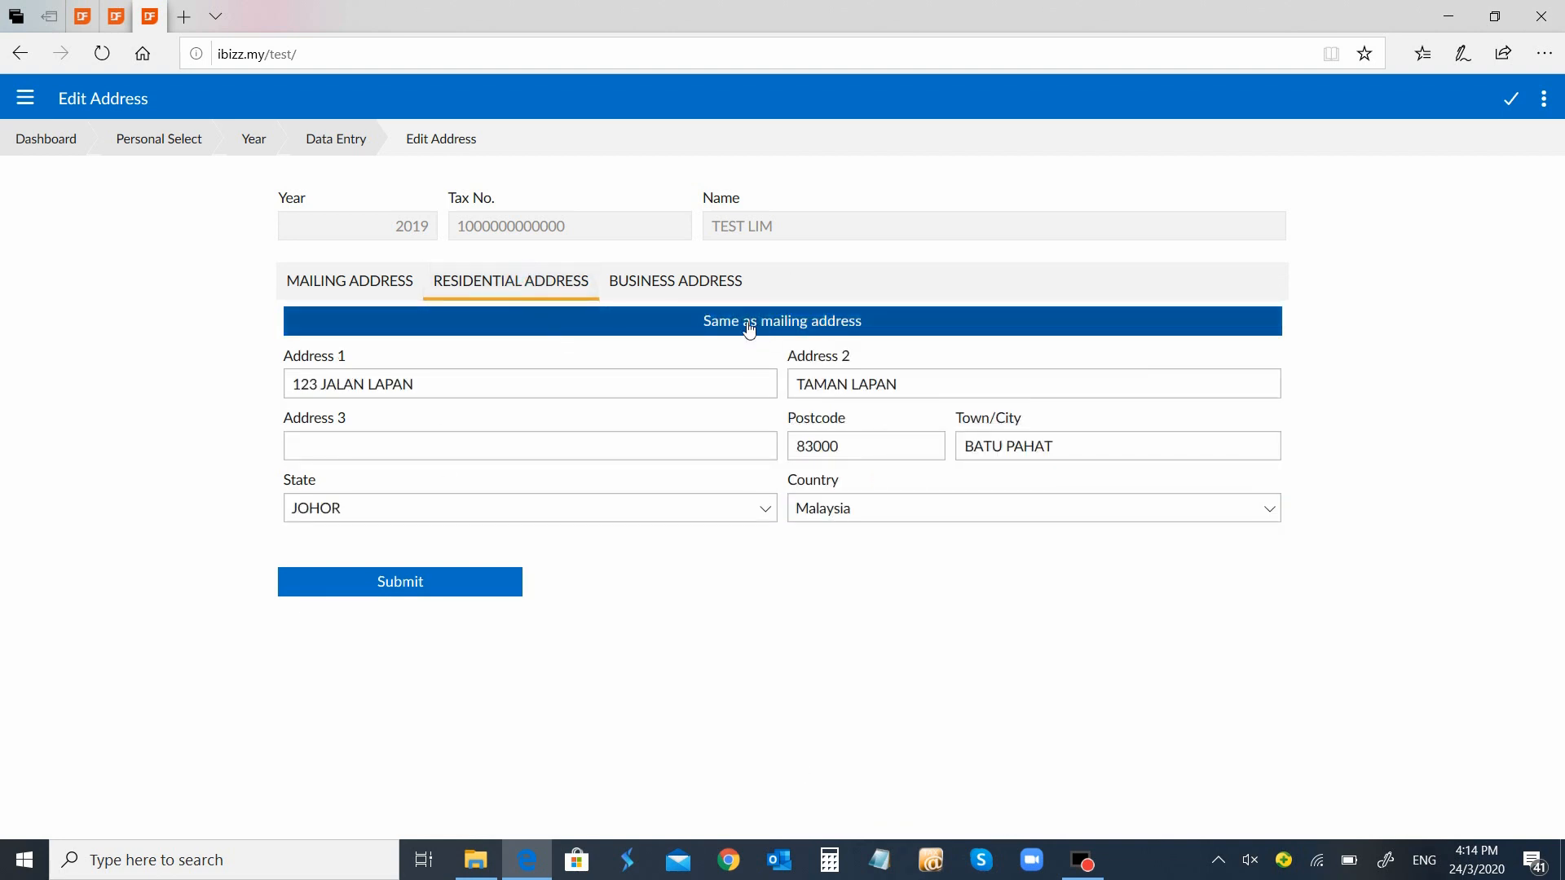
pyautogui.click(434, 587)
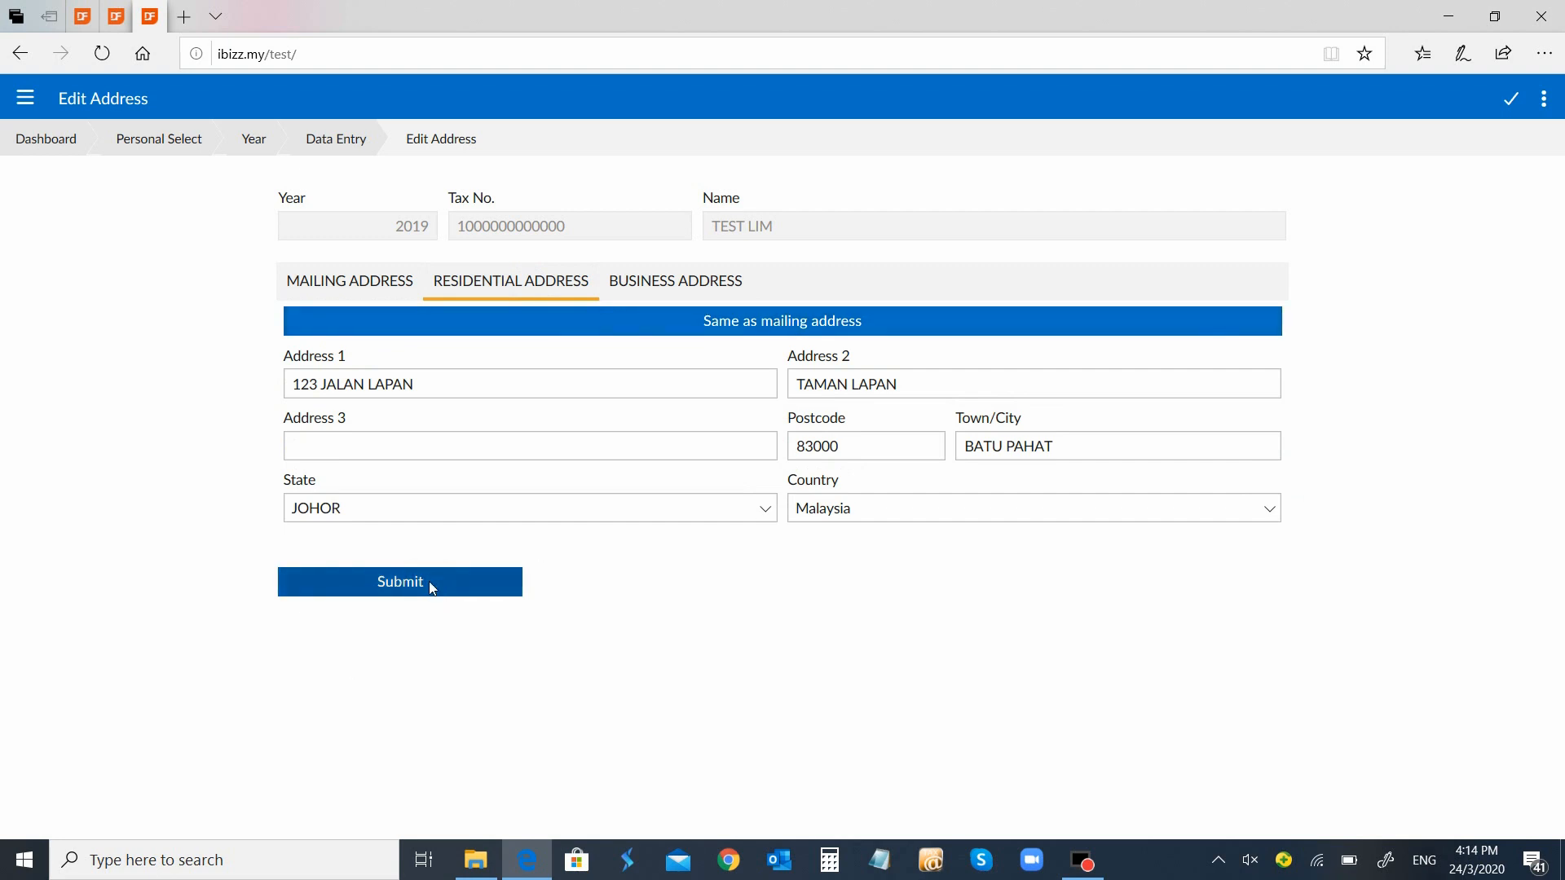
pyautogui.click(815, 318)
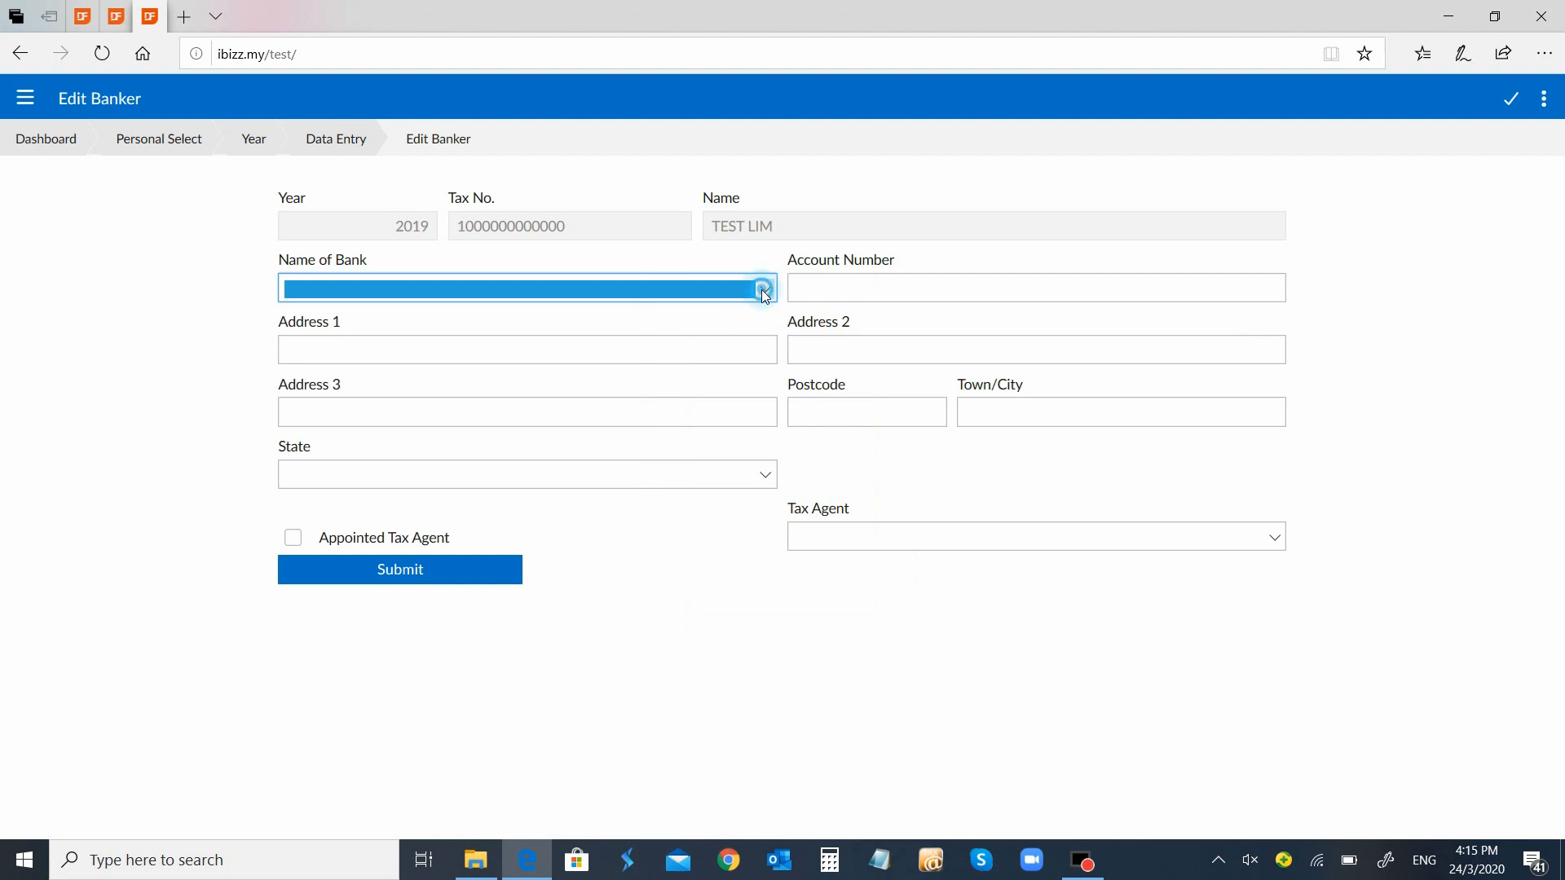
# Save CITIBANK BERHAD as the bank along with the taxpayer's account number
pyautogui.click(765, 289)
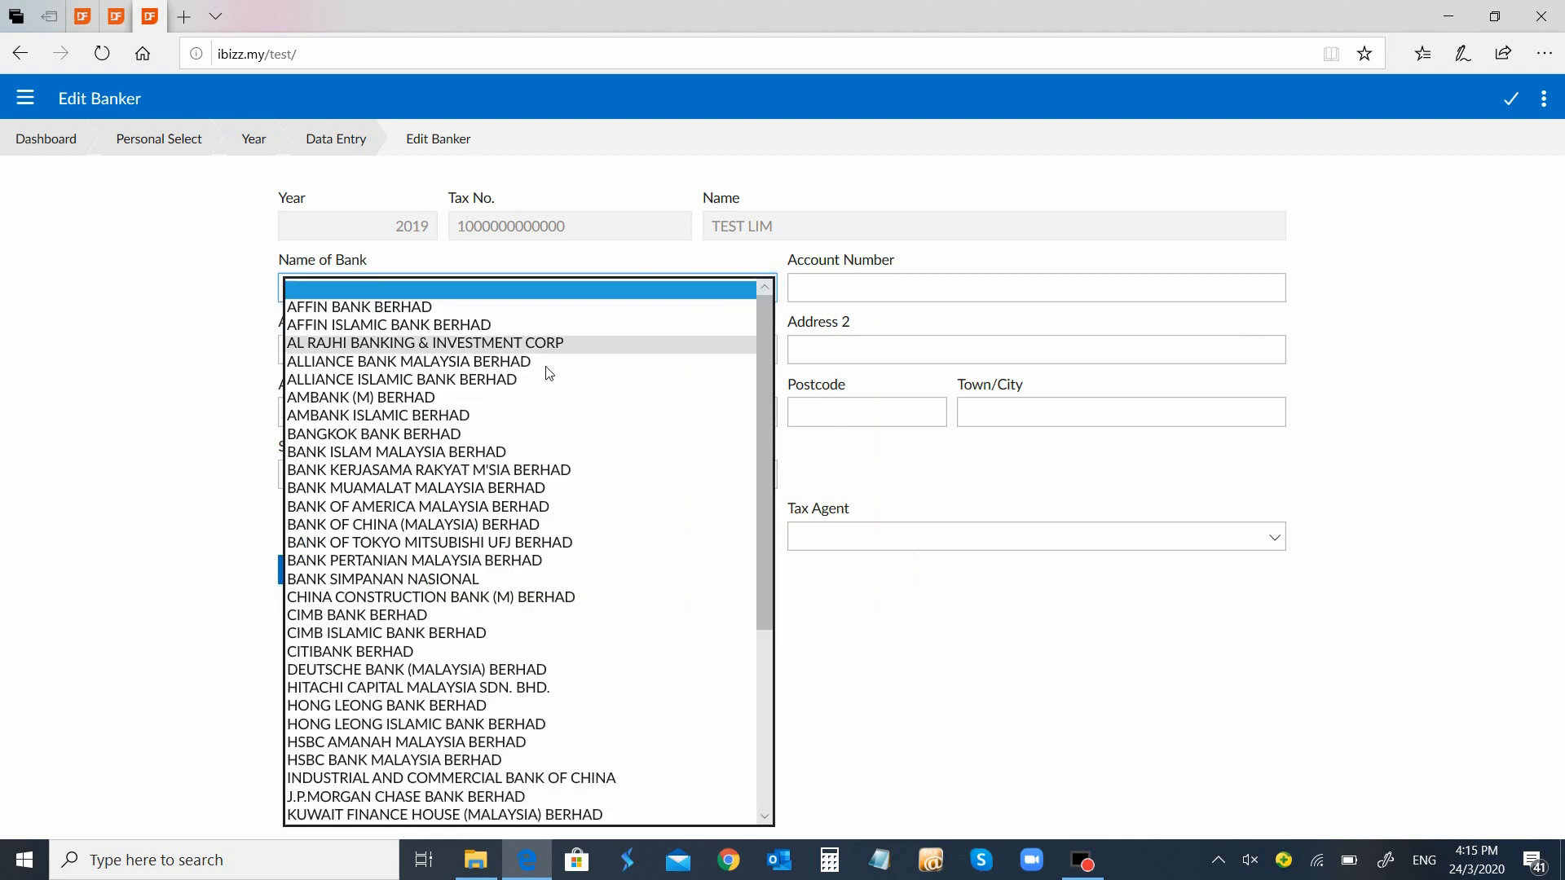
pyautogui.click(486, 650)
pyautogui.click(947, 291)
pyautogui.write('23456789')
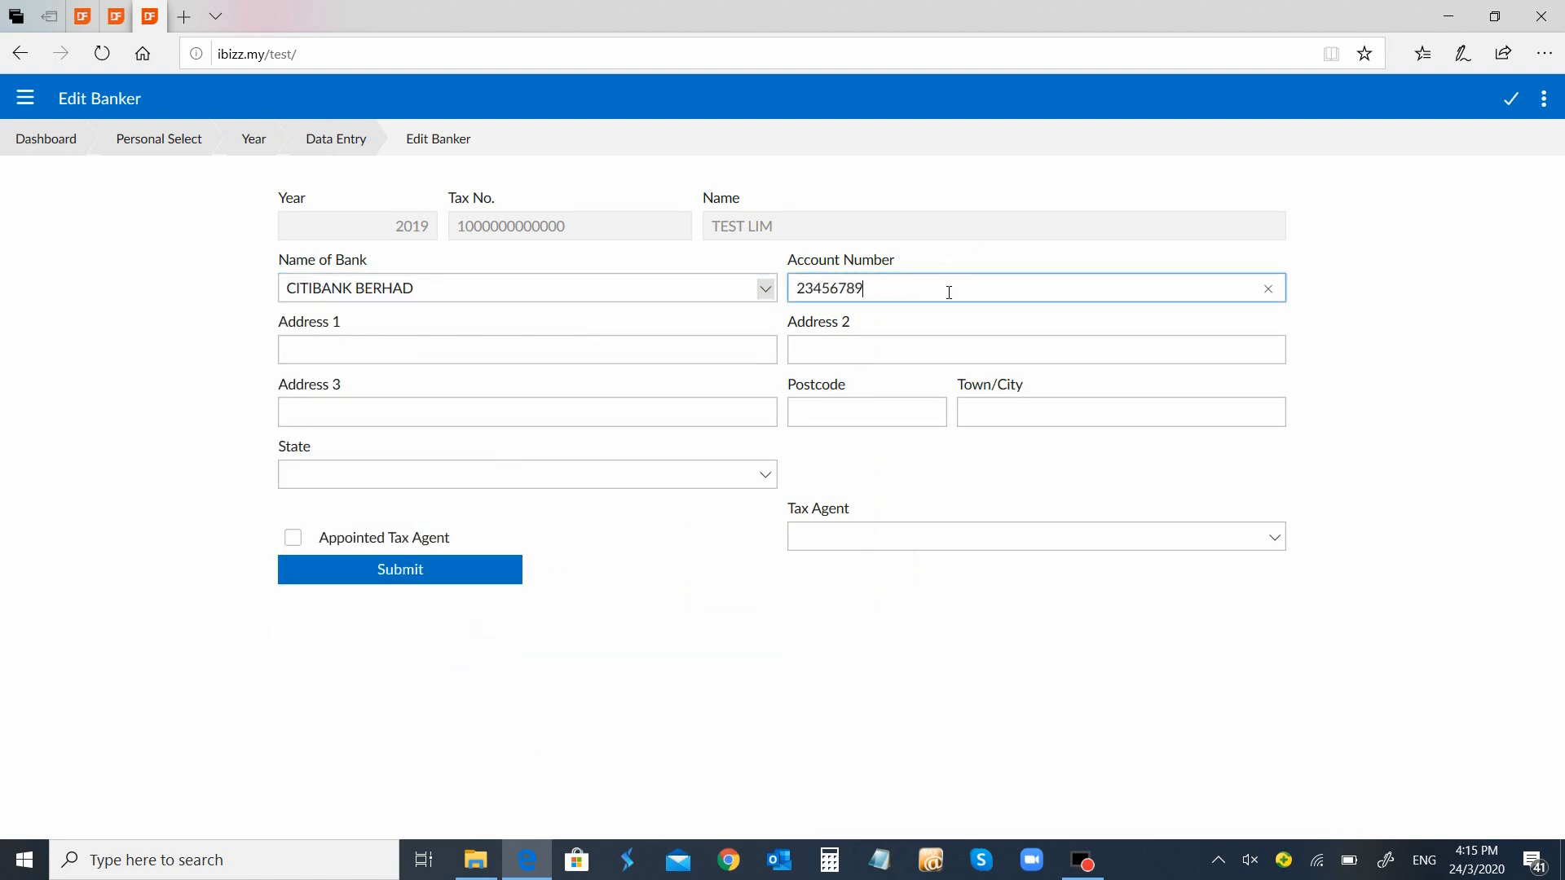
pyautogui.click(449, 580)
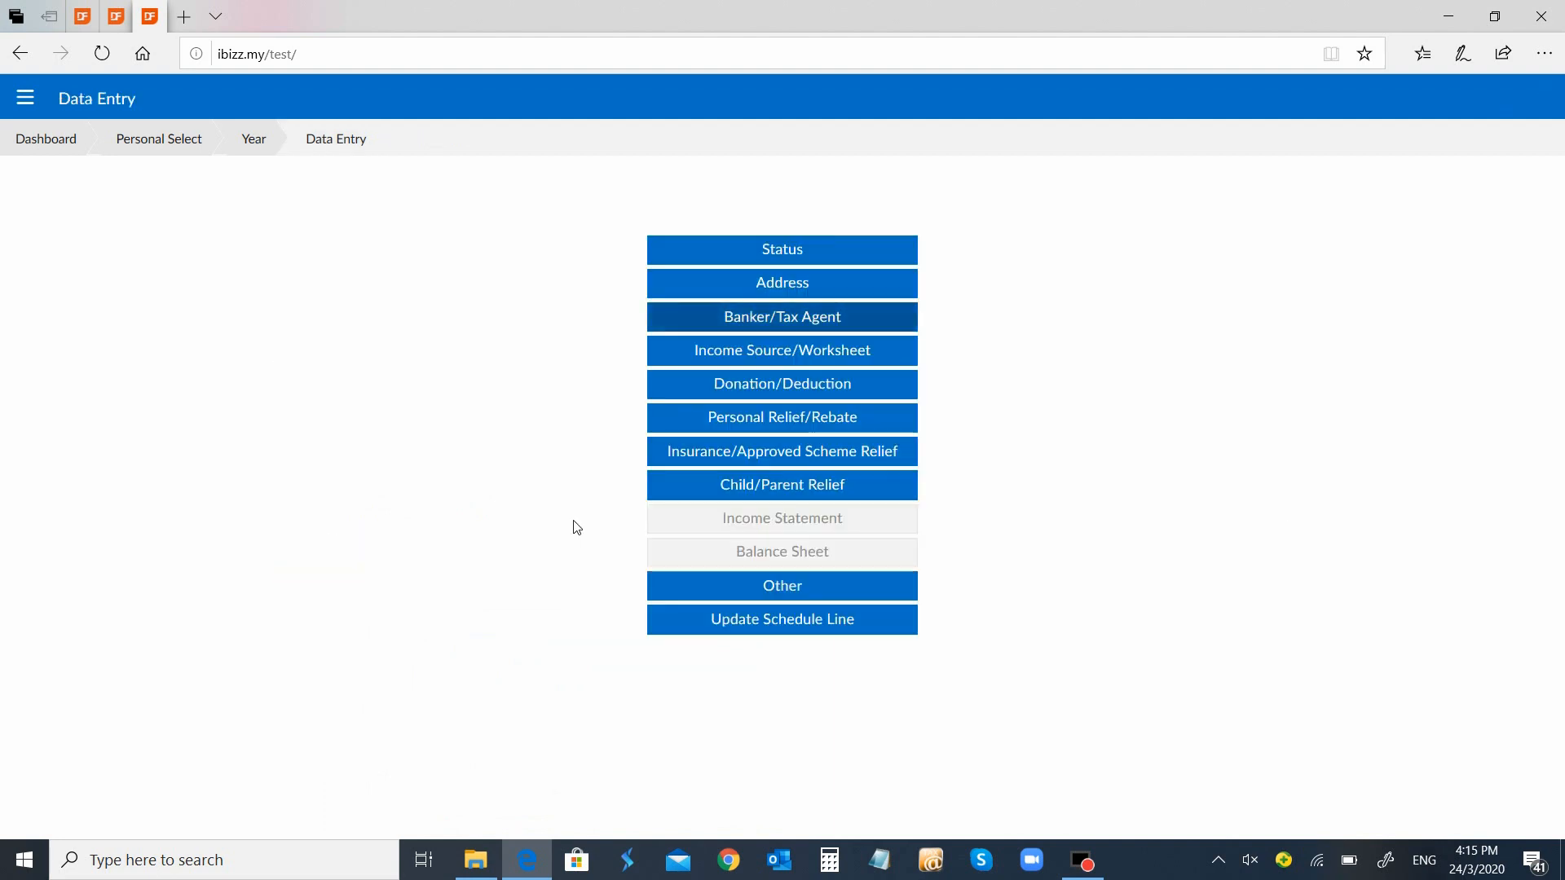
# Leave Appointed Tax Agent unticked and resubmit the banker details
pyautogui.click(837, 312)
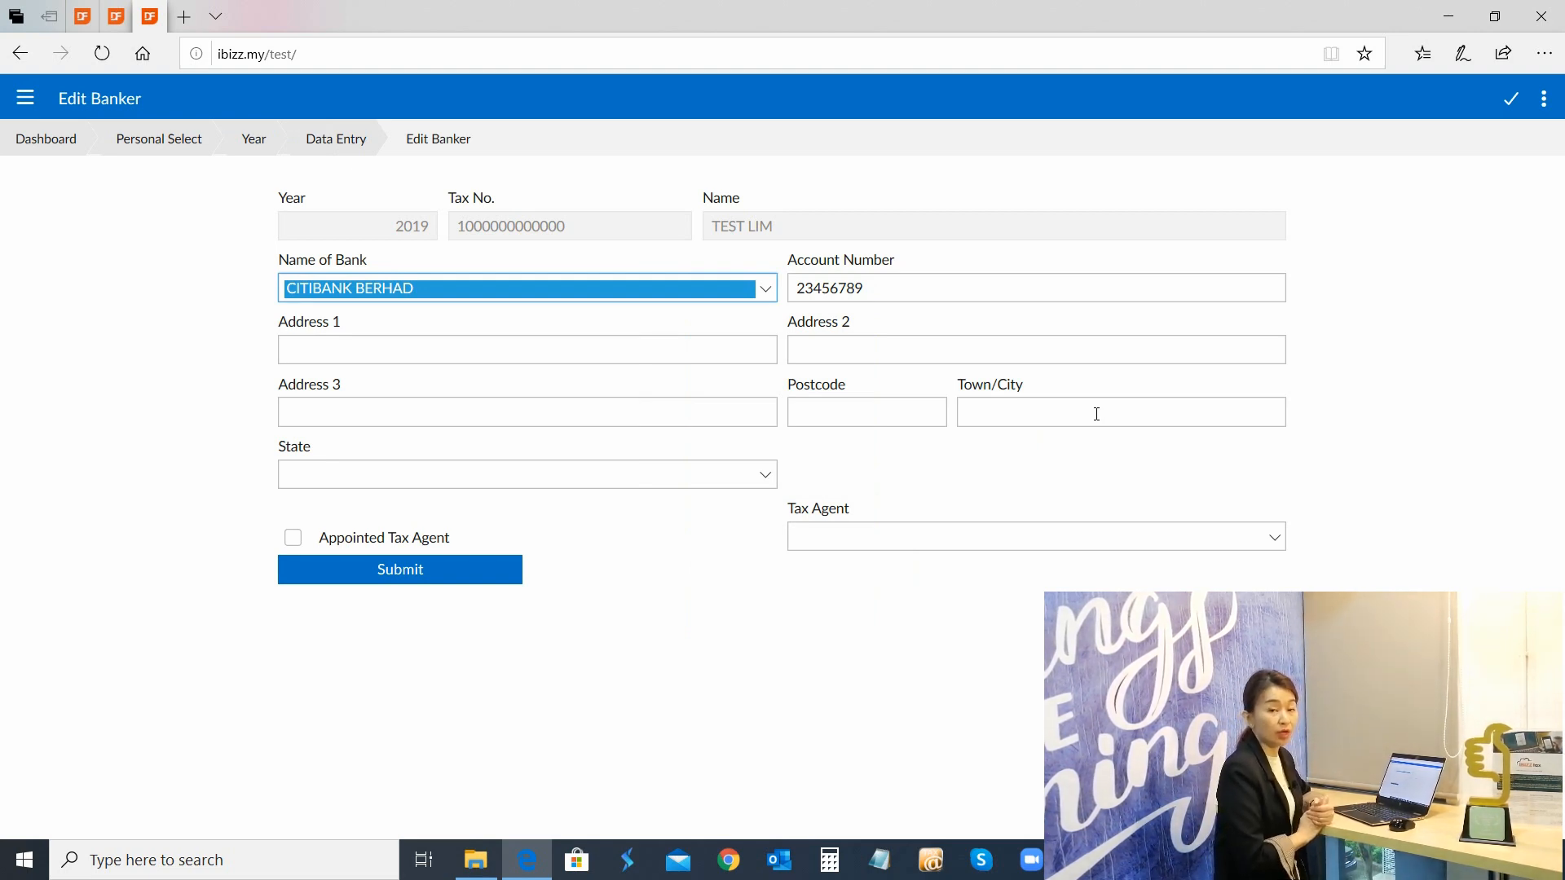
pyautogui.click(295, 538)
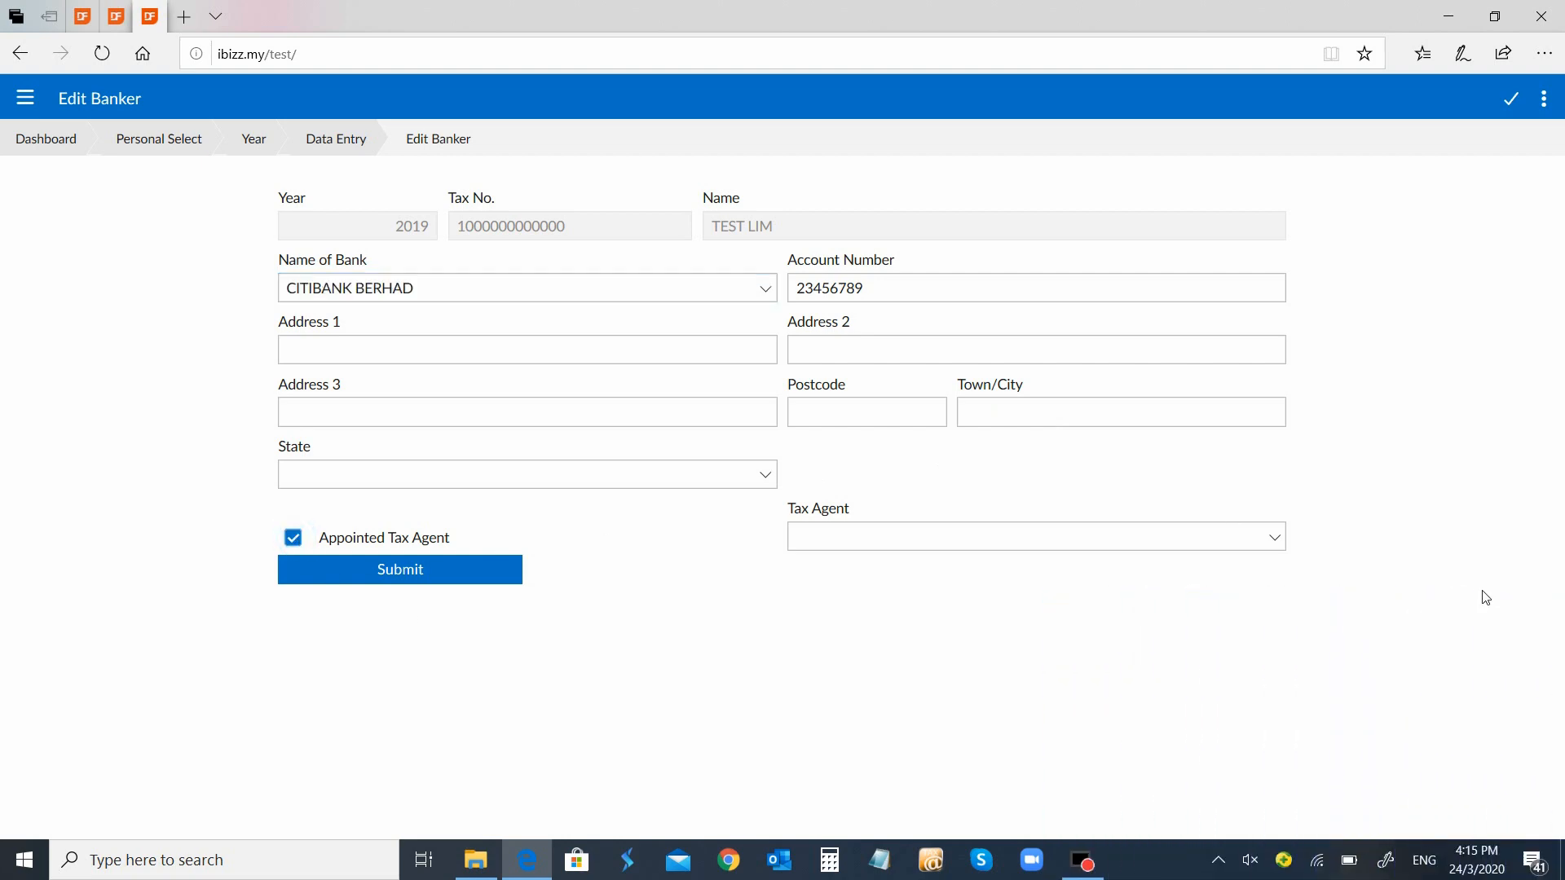
pyautogui.click(1272, 540)
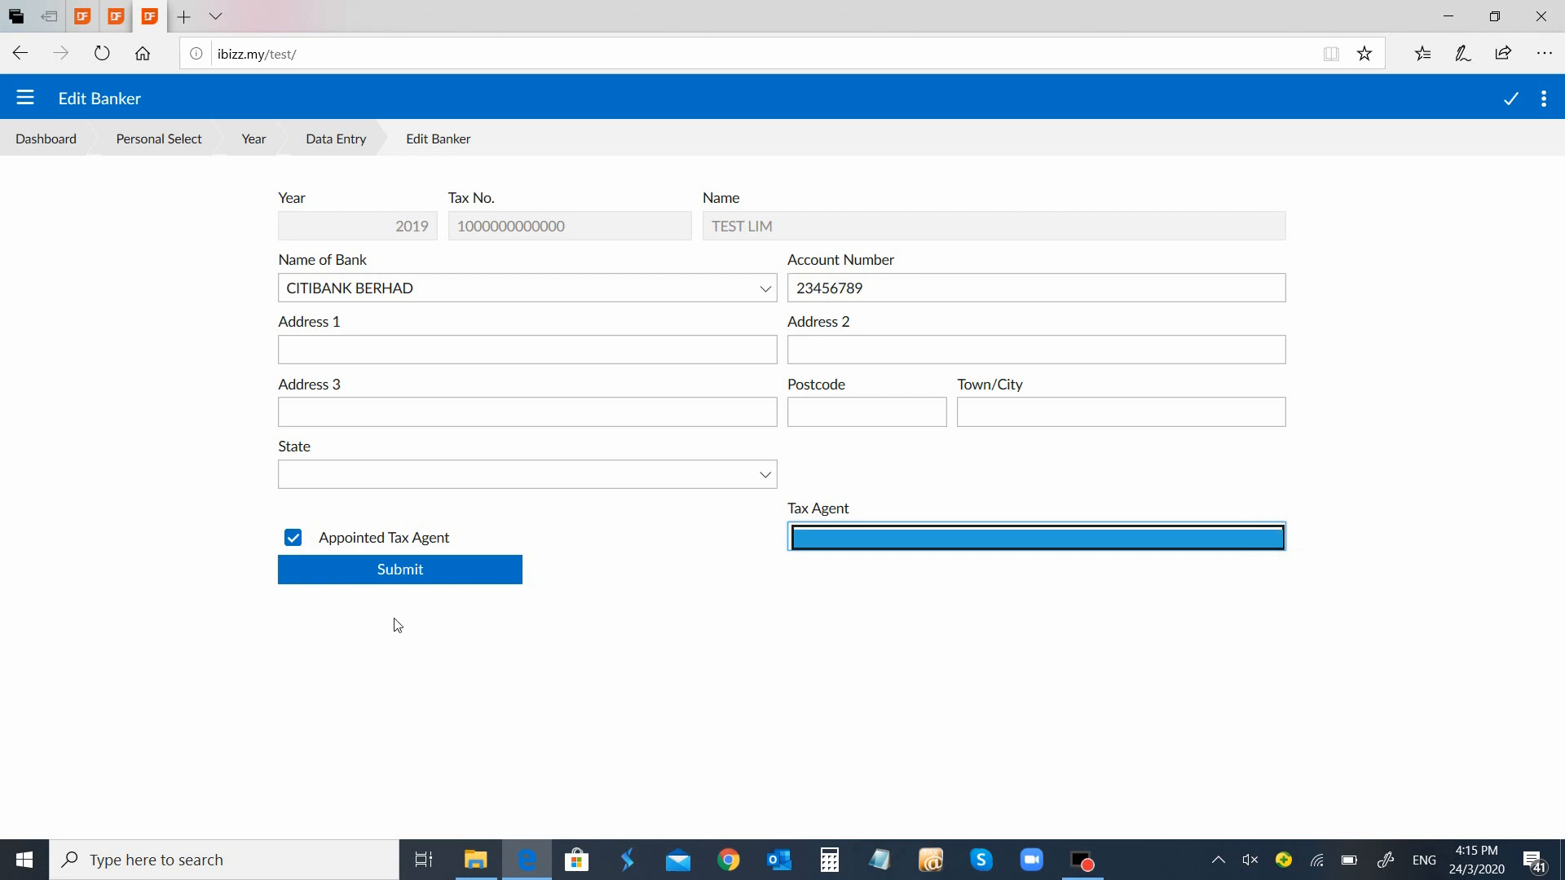
pyautogui.click(379, 539)
pyautogui.click(387, 580)
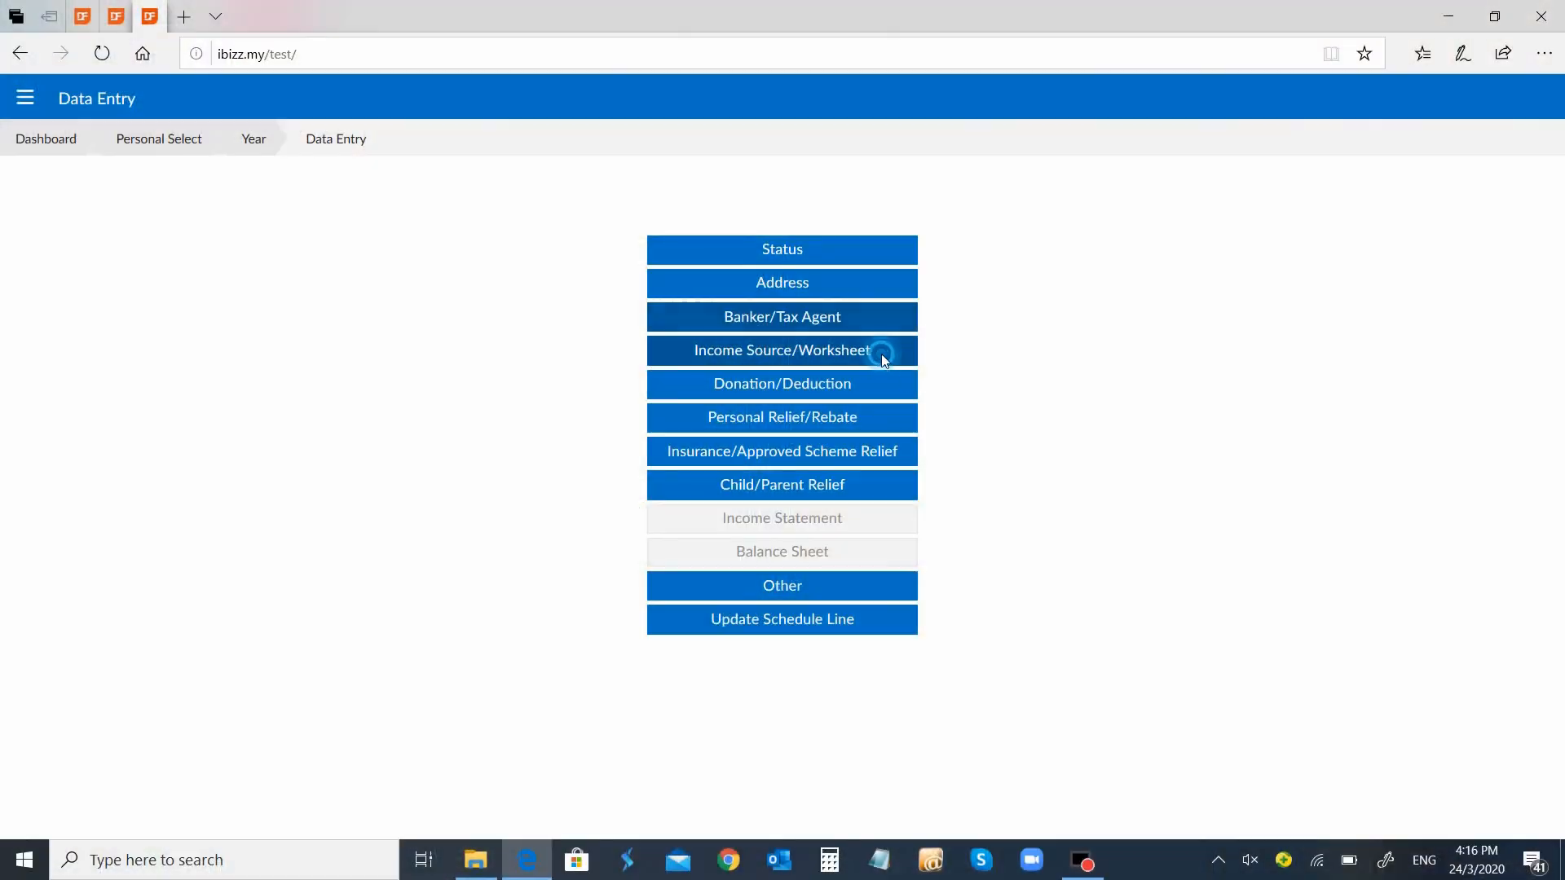
# Start a new income source of type Employment
pyautogui.click(882, 354)
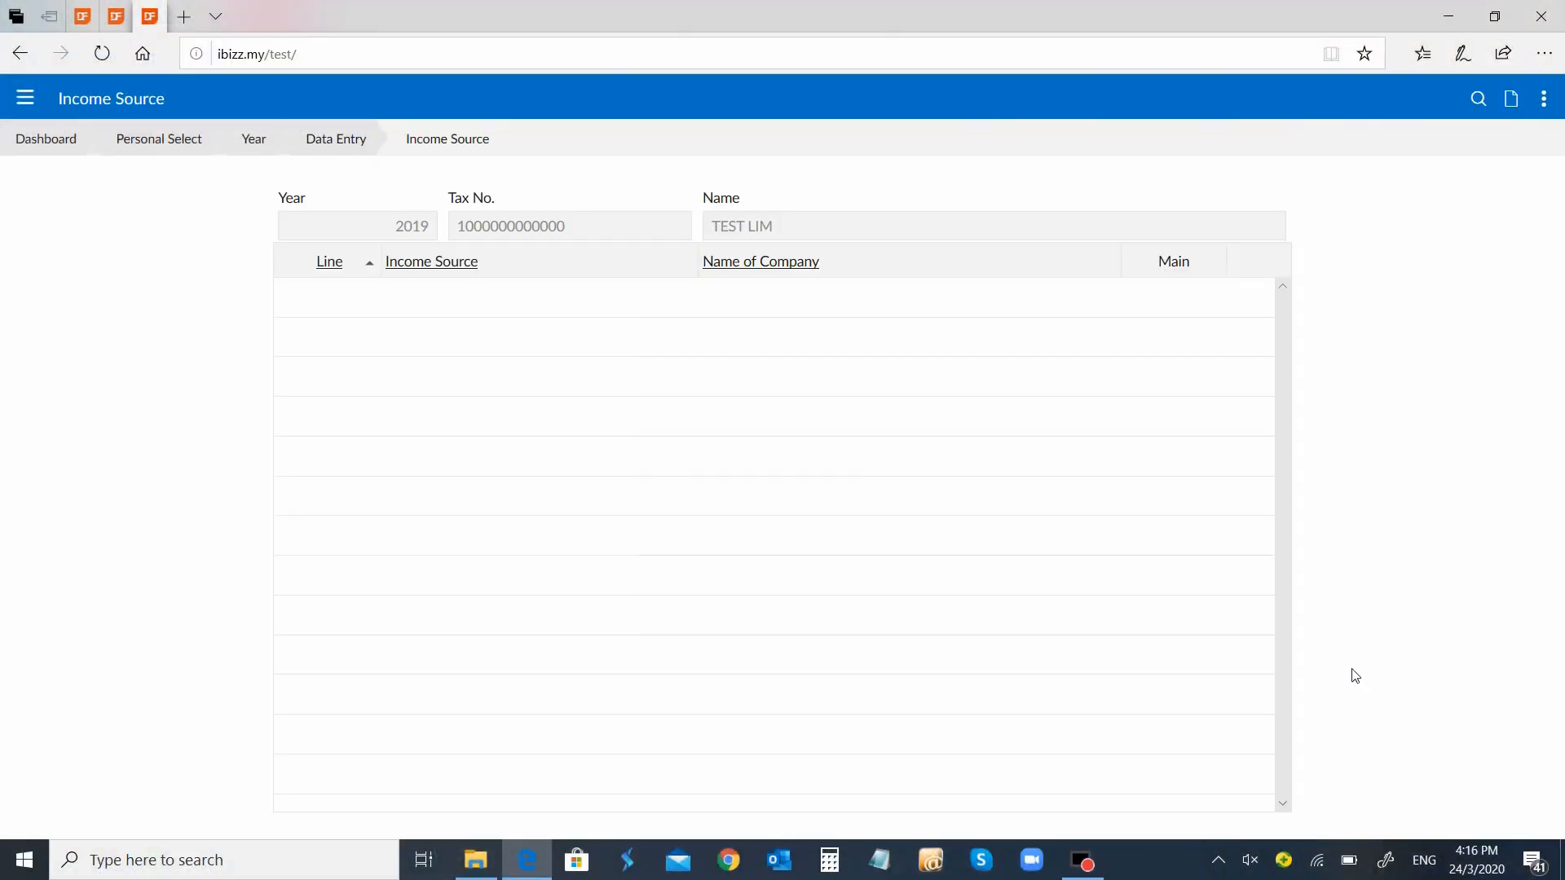
pyautogui.click(1511, 101)
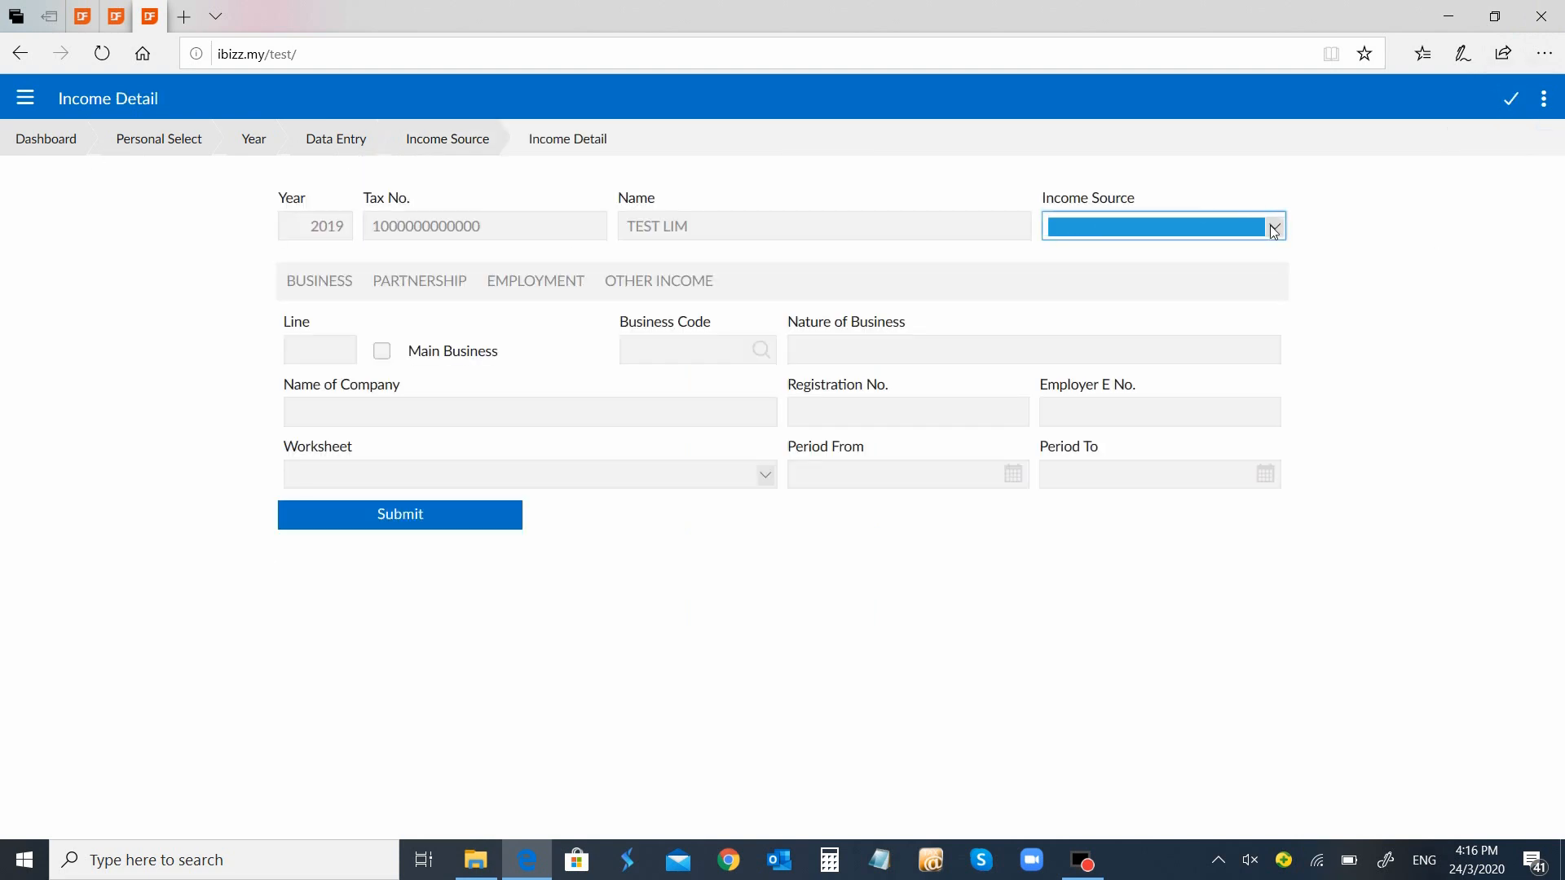
pyautogui.click(1274, 228)
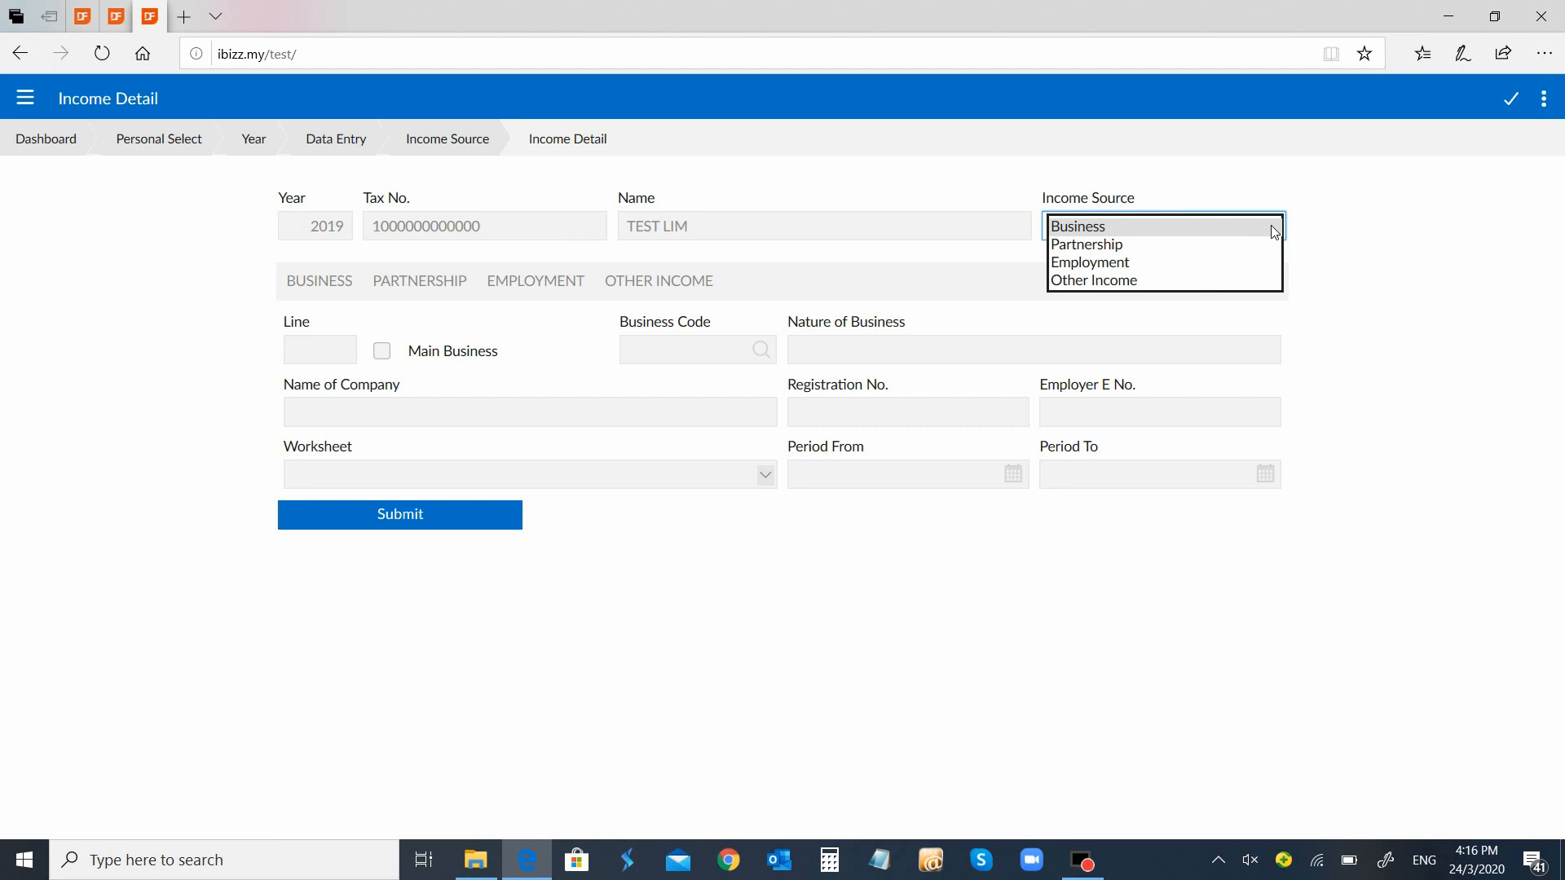
pyautogui.click(1228, 266)
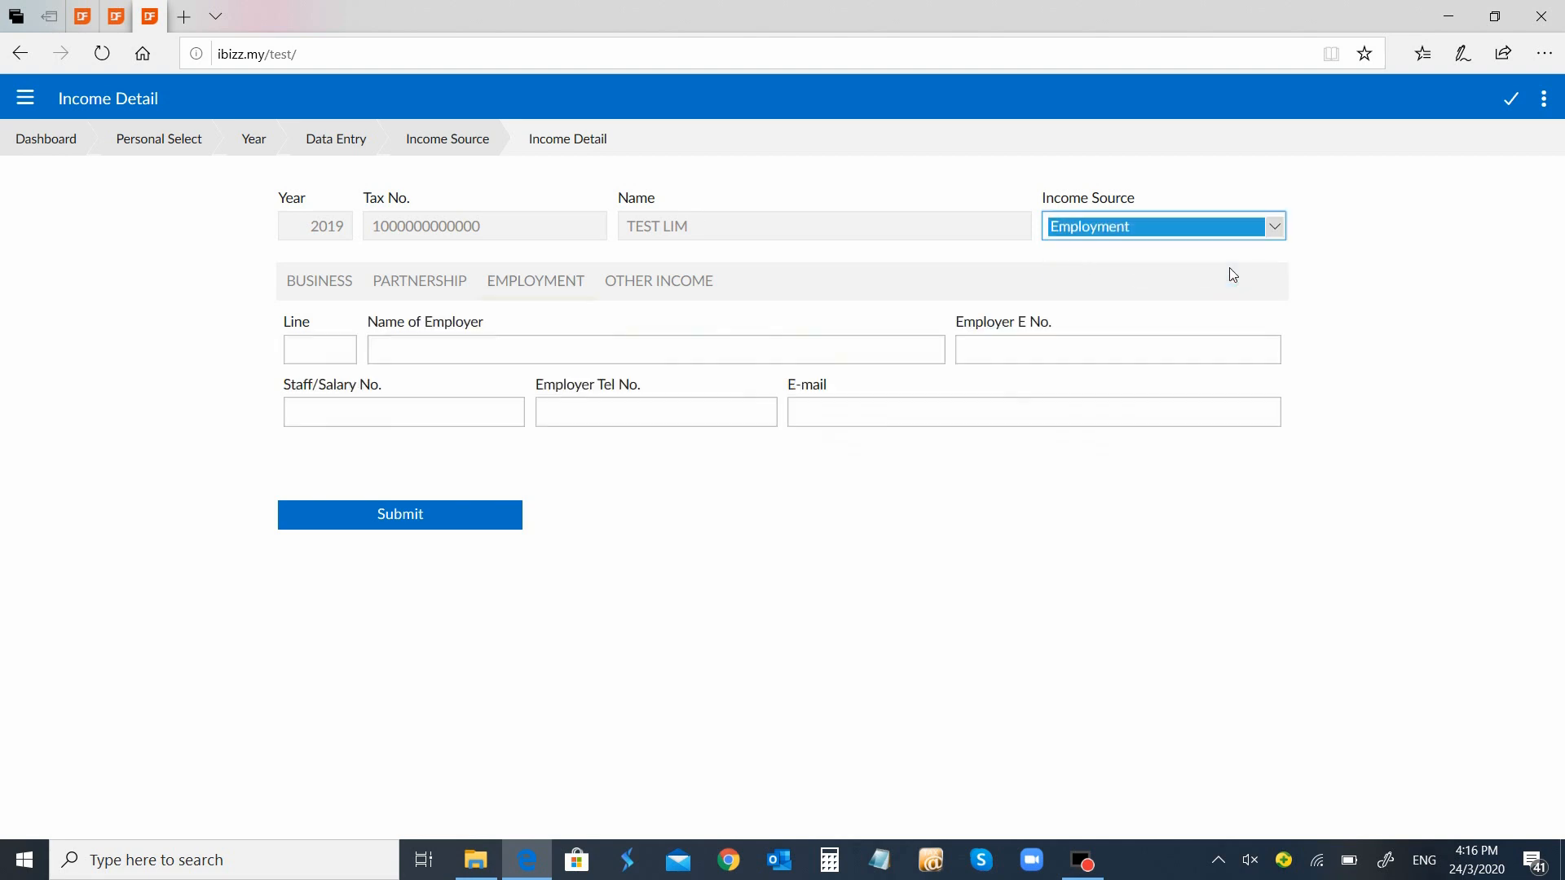
# Enter employer IBIZZCLOUD SDN BHD with its employer number and save the income source
pyautogui.click(412, 350)
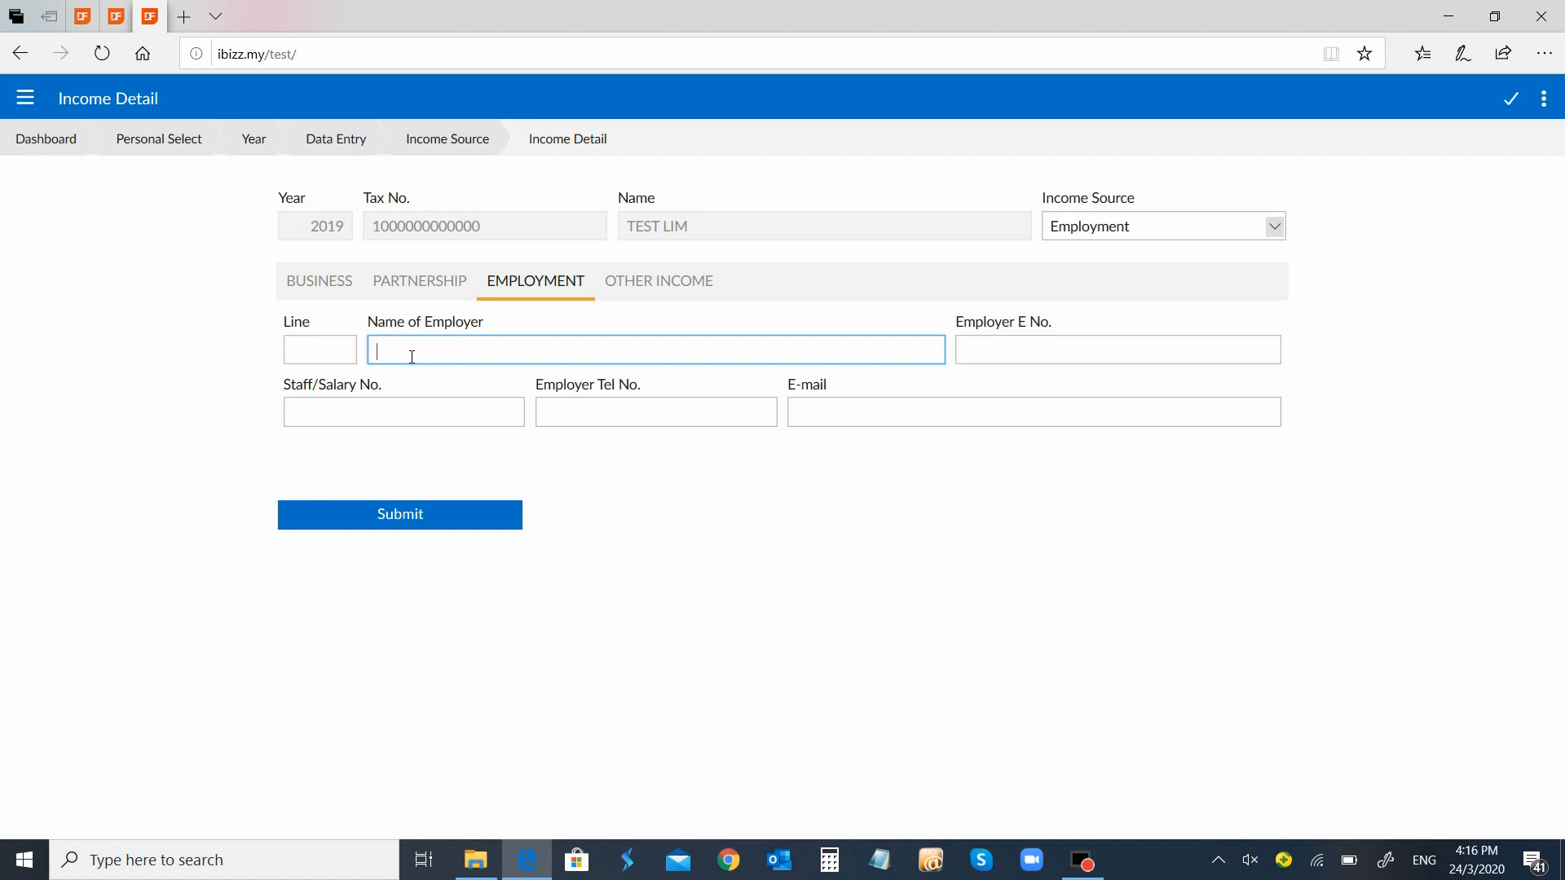
pyautogui.write('IBIZZCLOUD SDN BHD')
pyautogui.press('Tab')
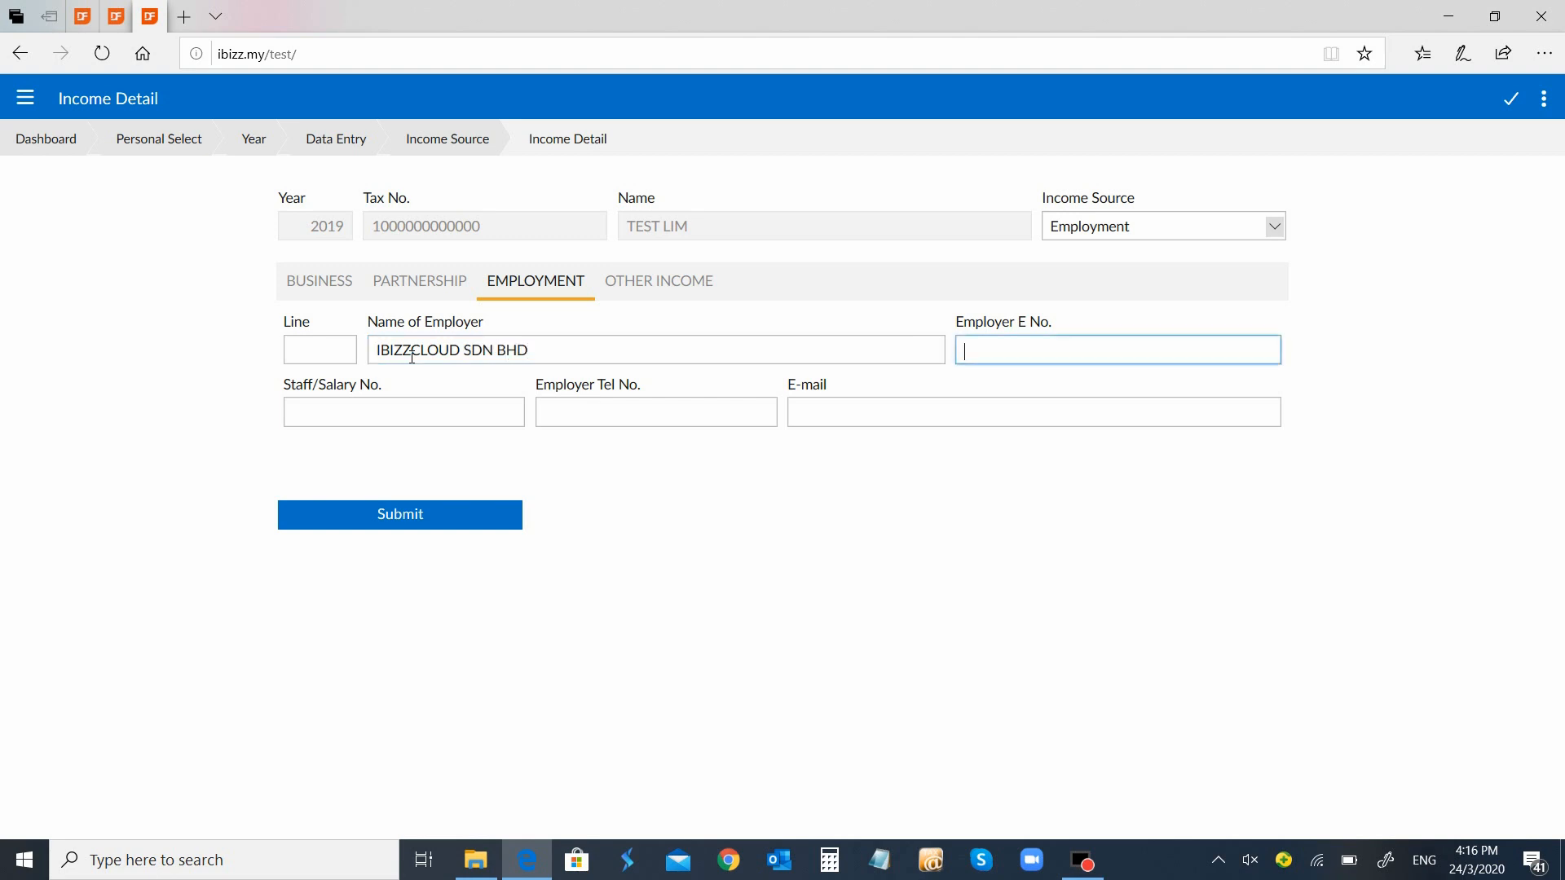
pyautogui.write('098765')
pyautogui.press('Tab')
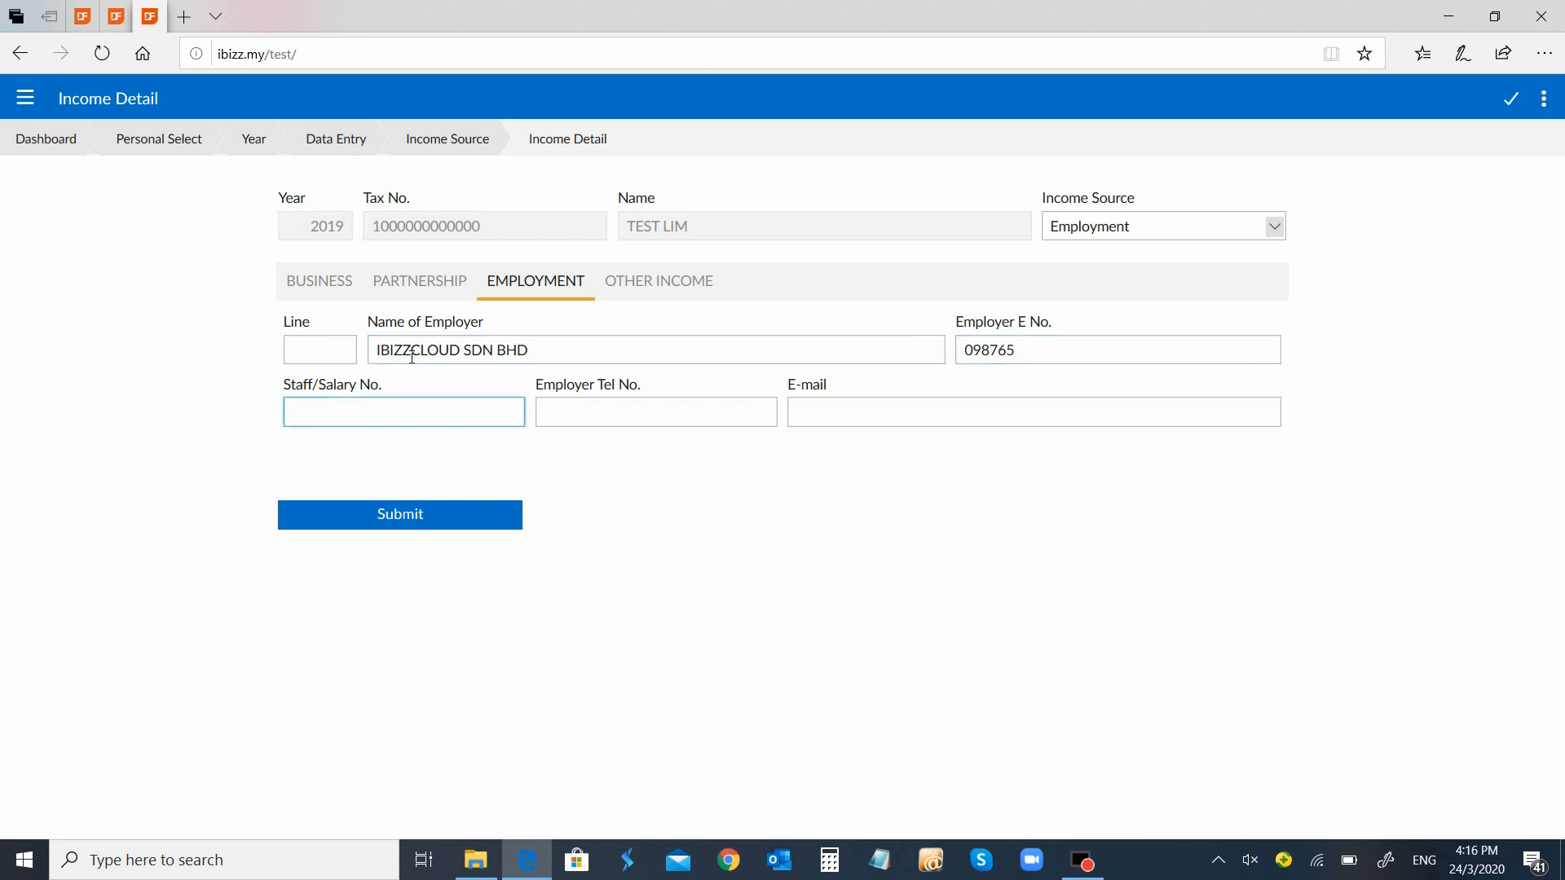
pyautogui.press('Tab')
pyautogui.press('Tab')
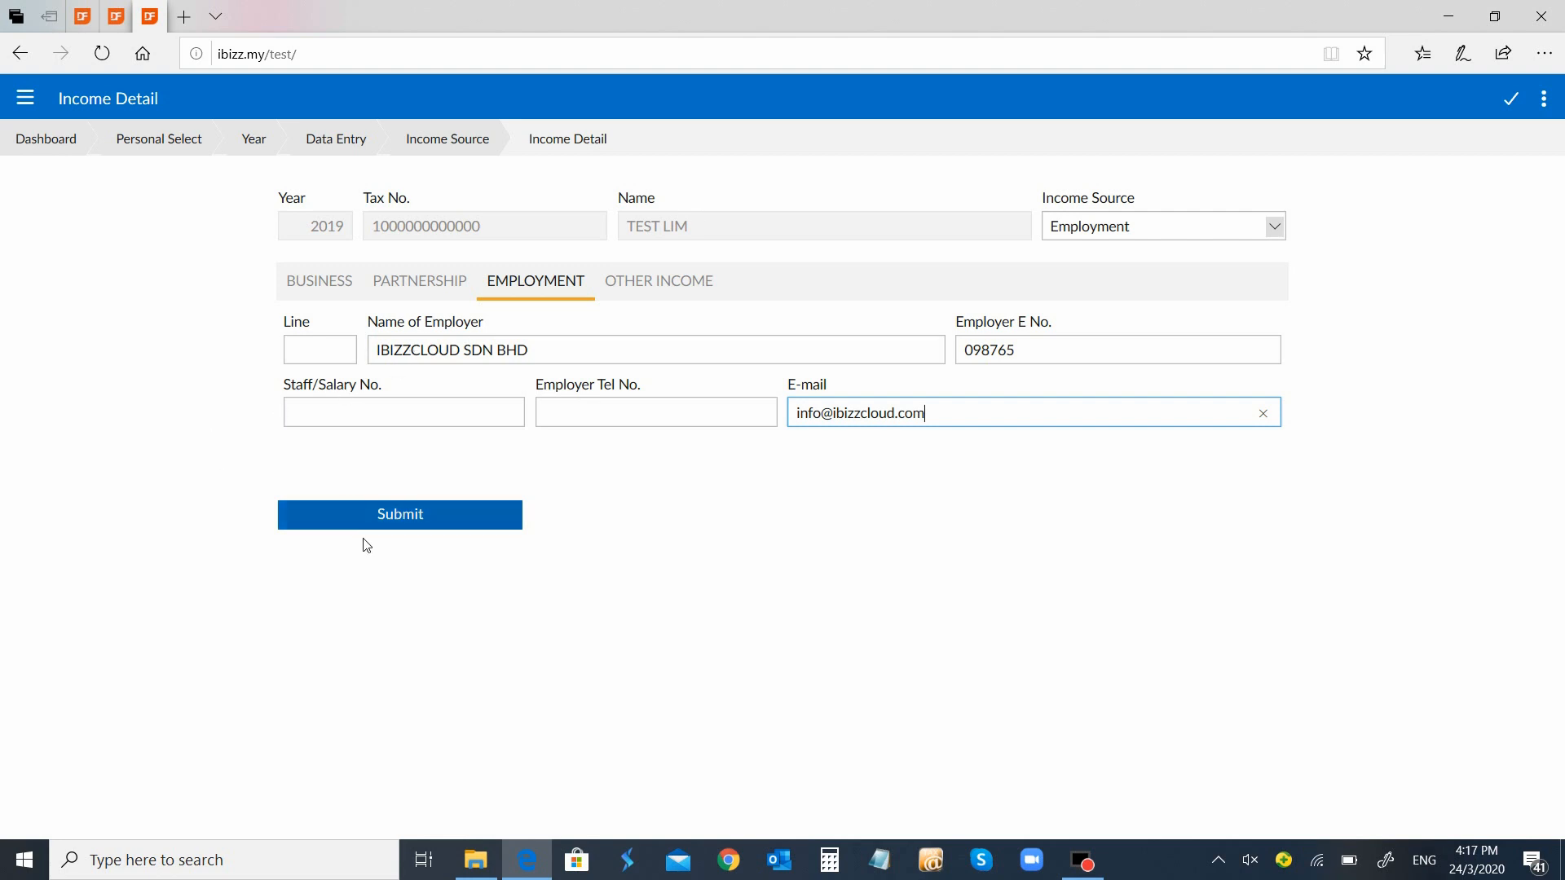
pyautogui.click(382, 515)
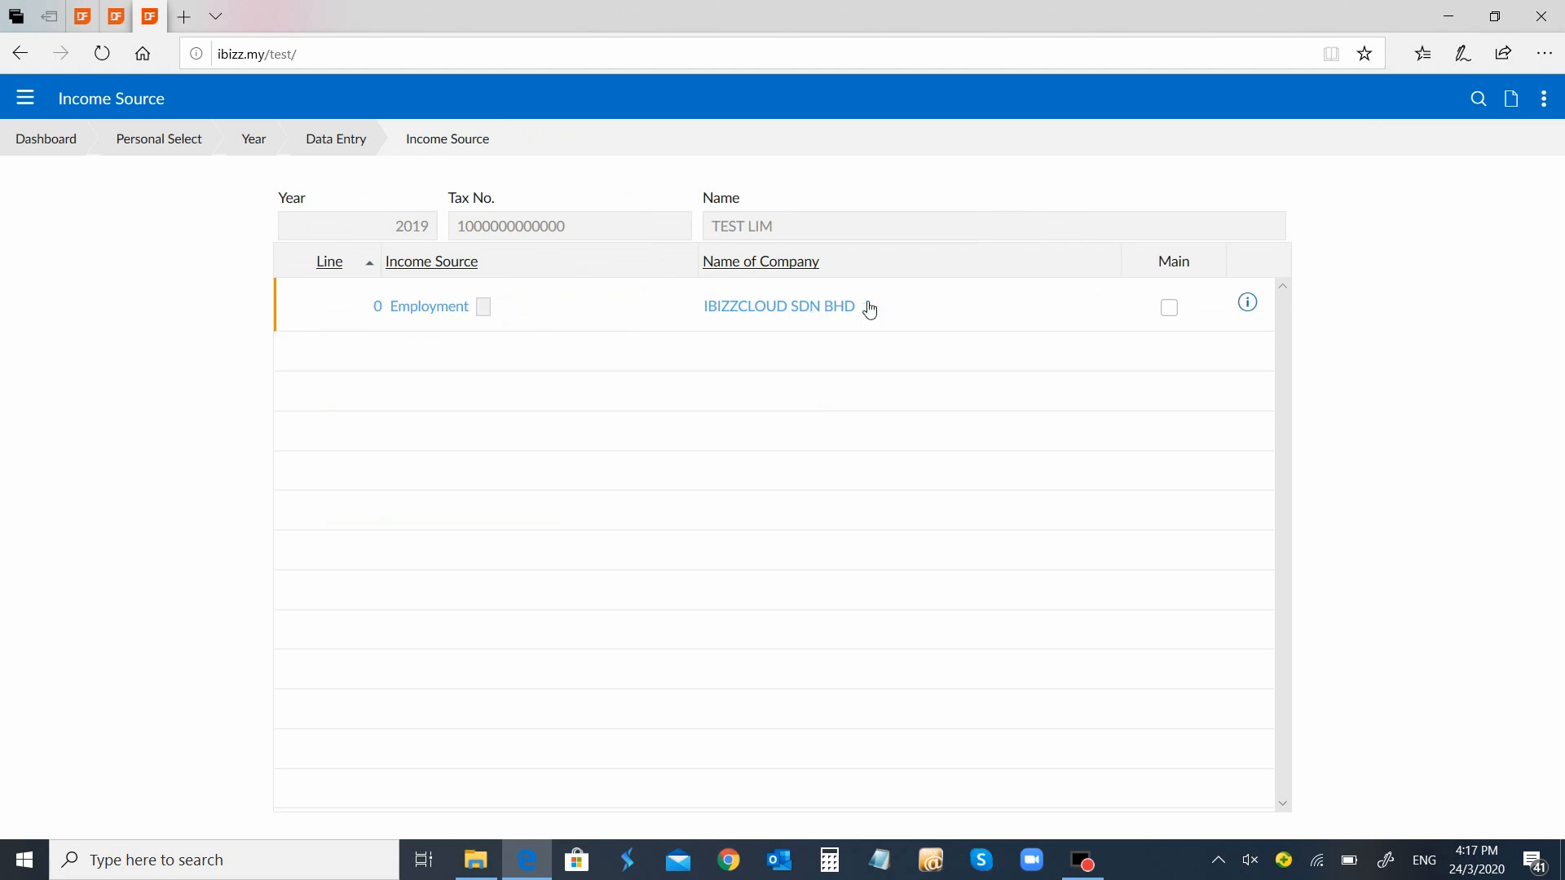
# Enter a gross salary of 120,000 for the IBIZZCLOUD SDN BHD employment
pyautogui.click(822, 316)
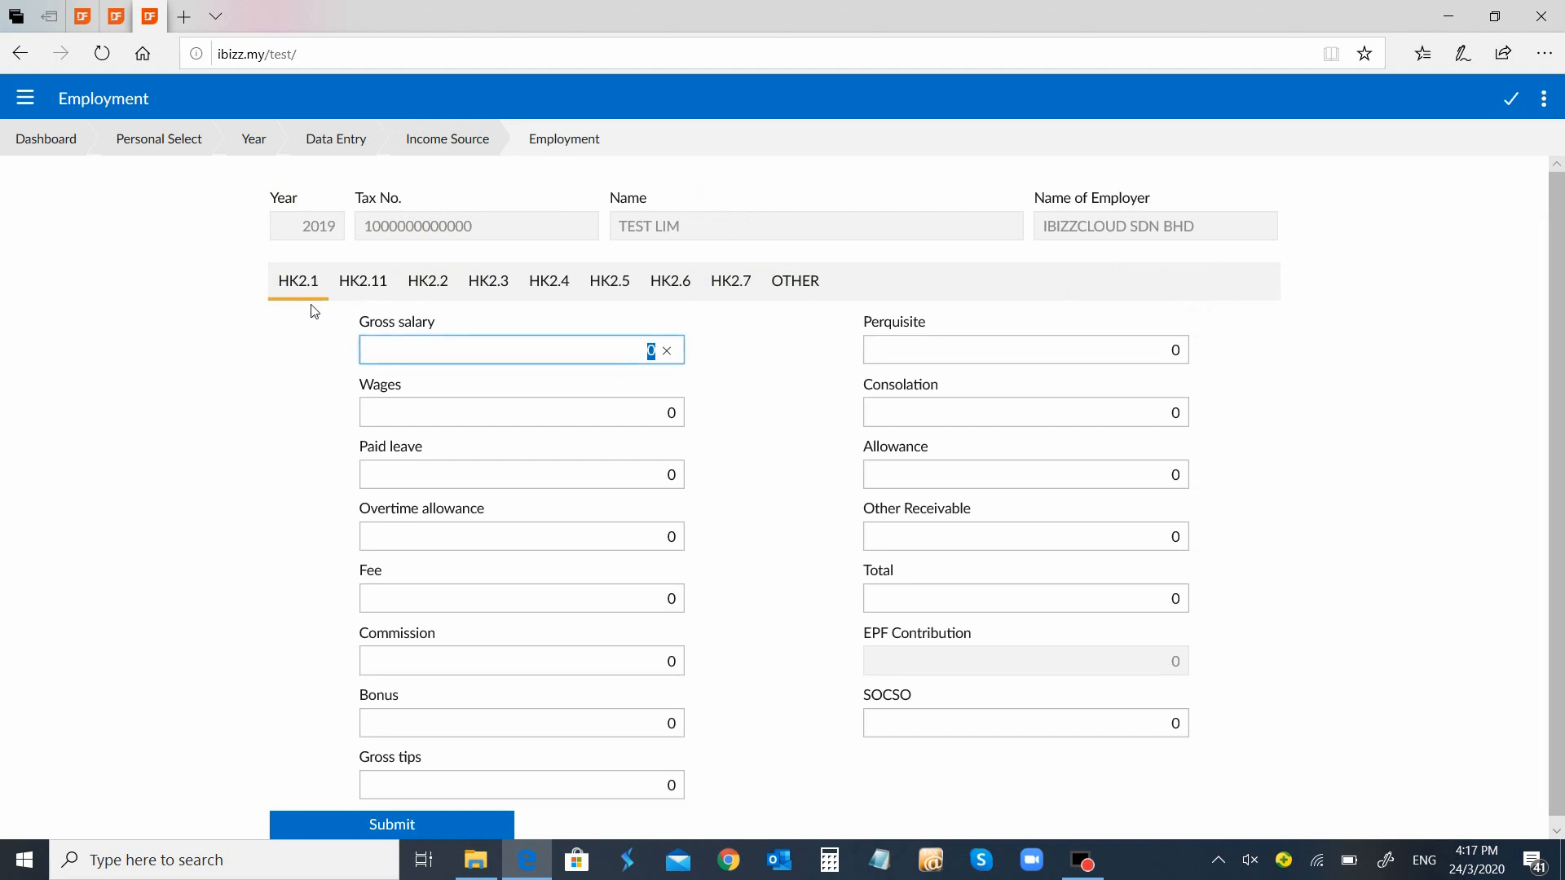
pyautogui.moveTo(1562, 262); pyautogui.dragTo(1562, 272)
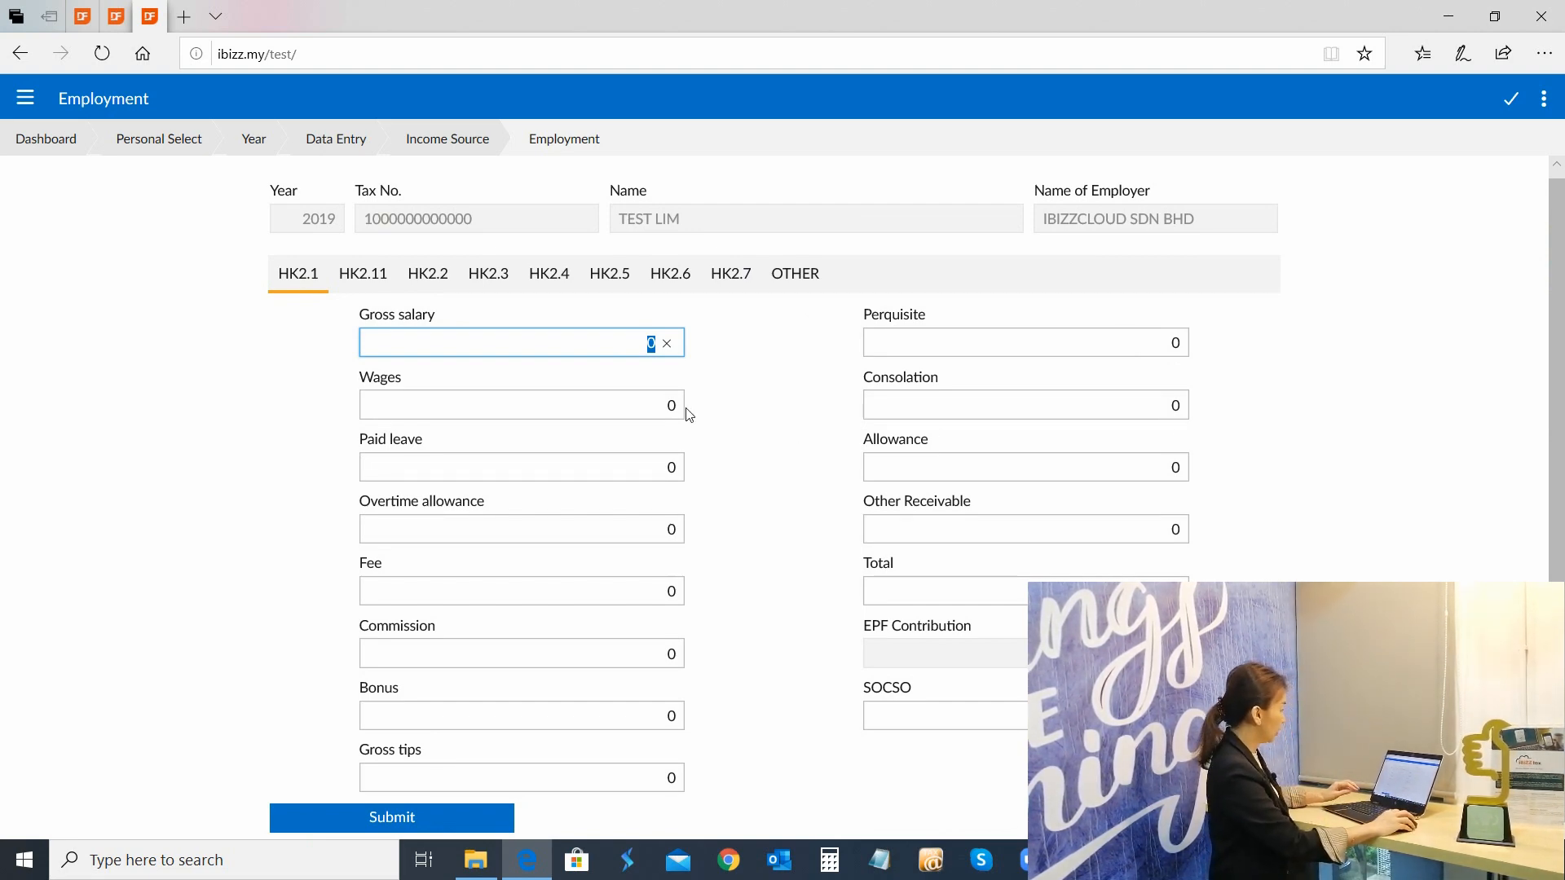
pyautogui.write('12')
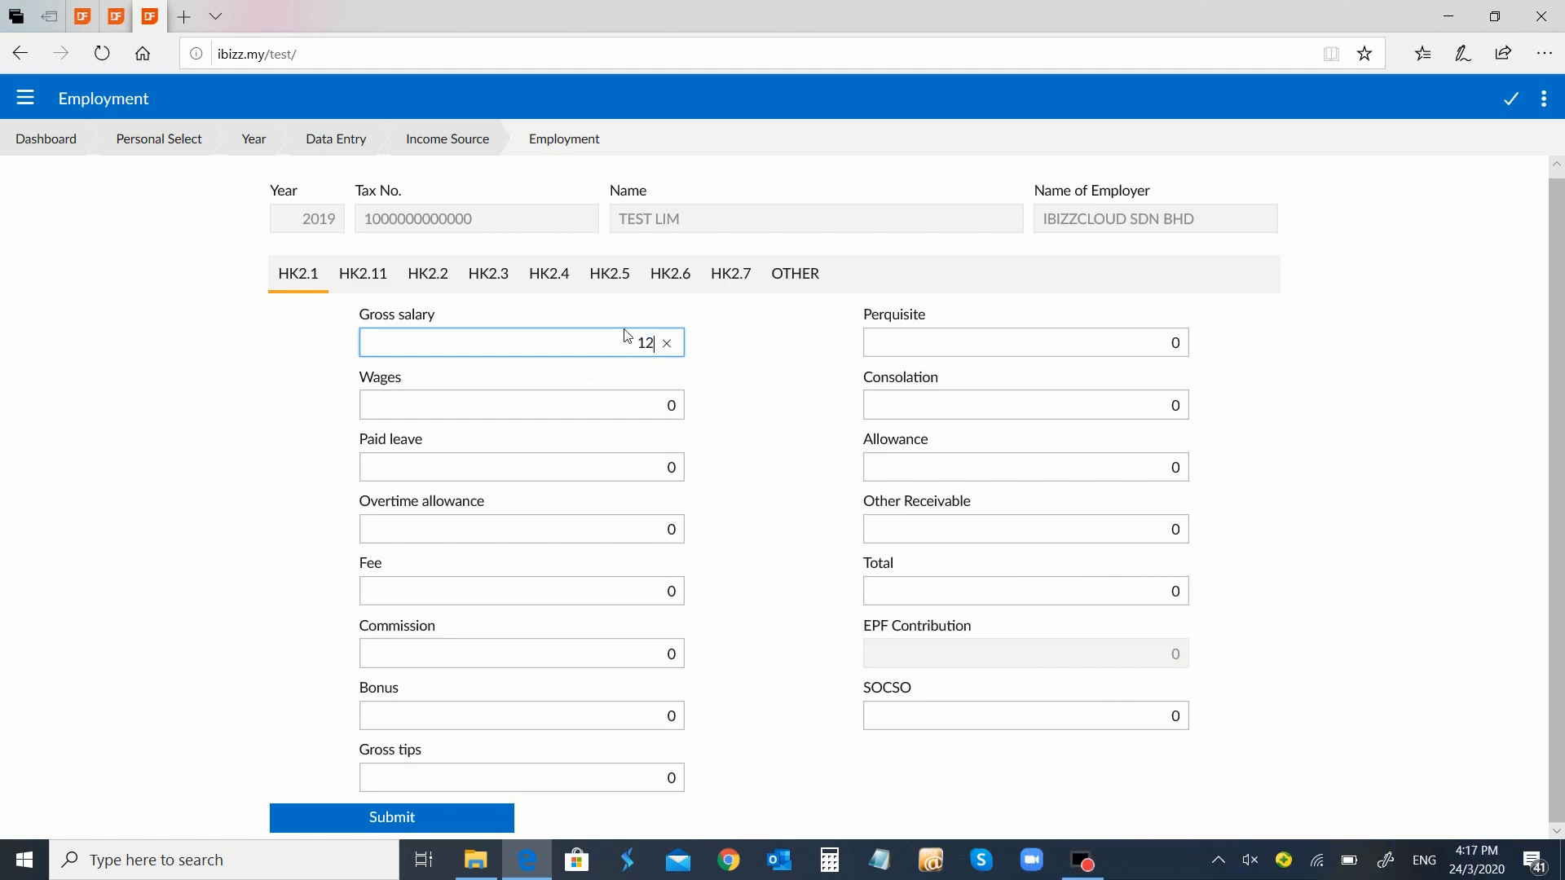
pyautogui.write('0,000000')
pyautogui.press('Tab')
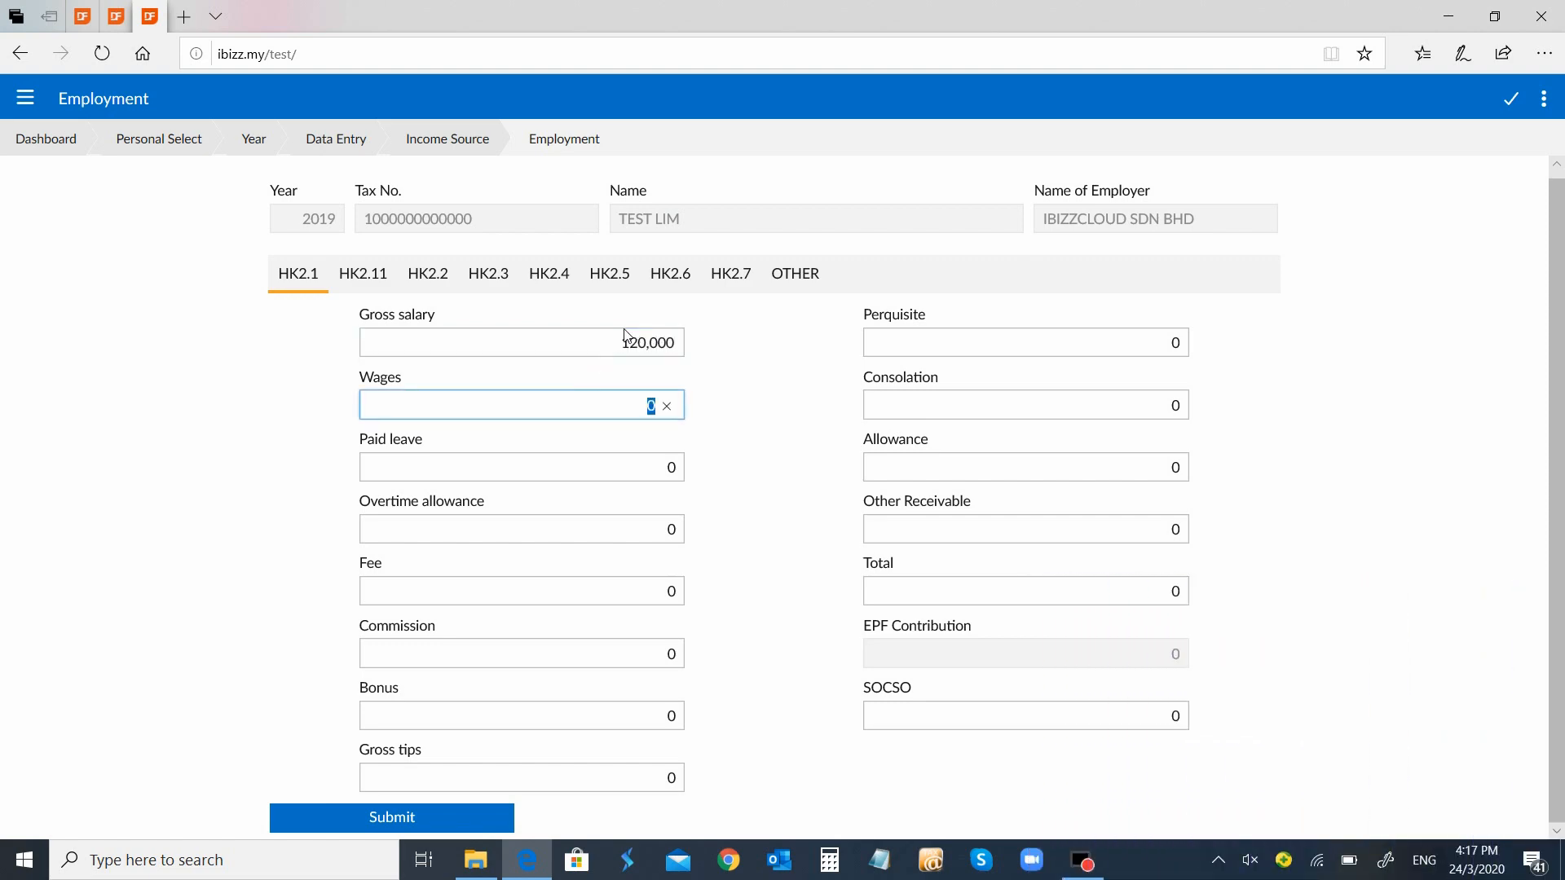
pyautogui.press('Tab')
pyautogui.press('Tab')
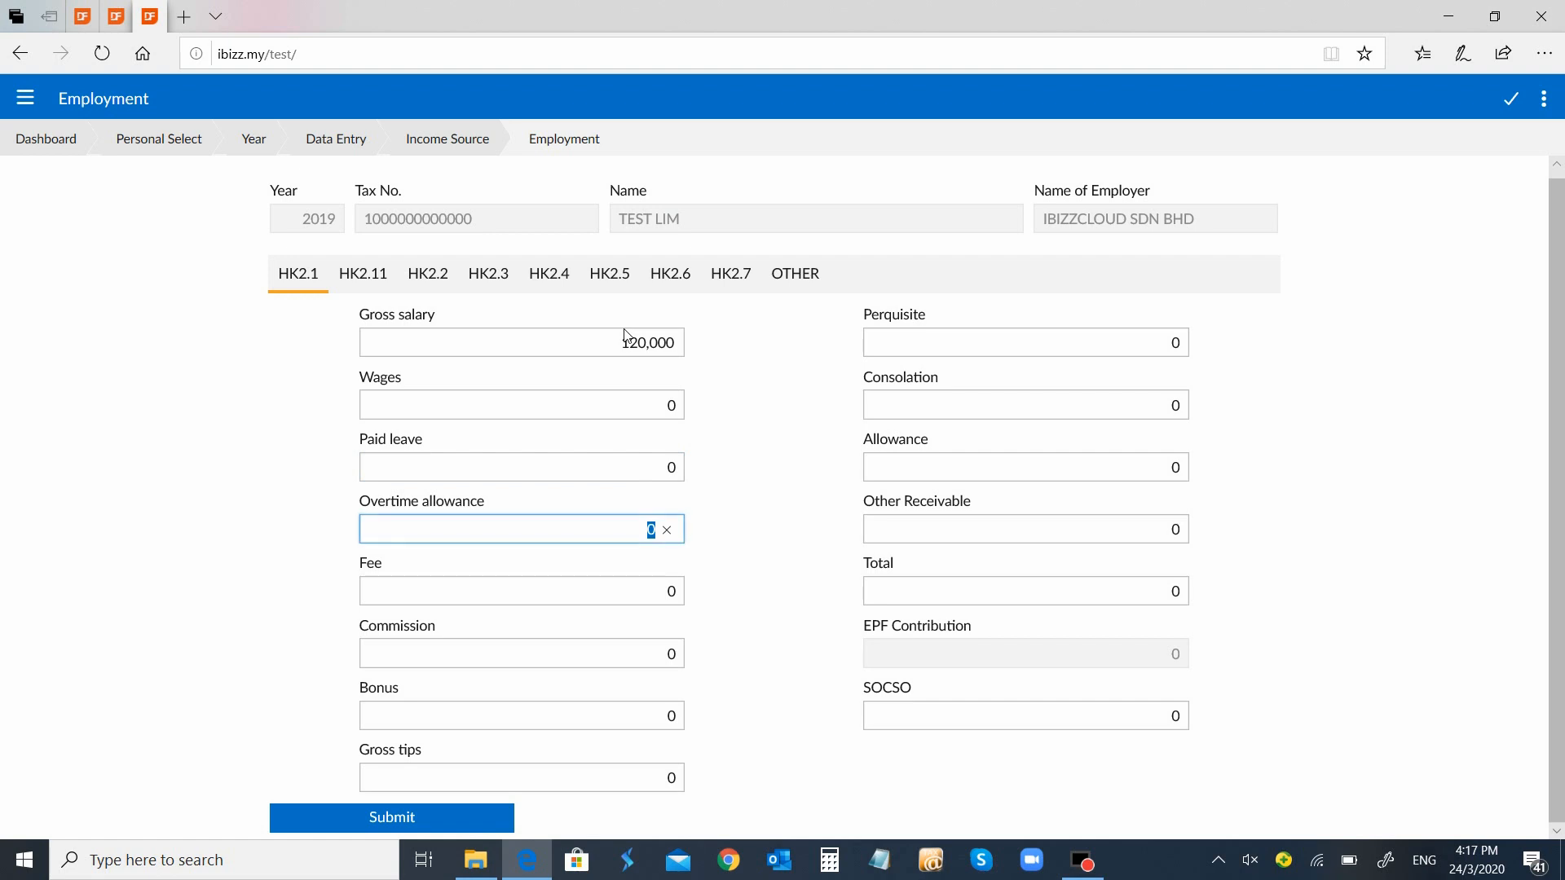
# Fill in fee 100, commission 450, bonus 2,000 and SOCSO 600
pyautogui.press('Tab')
pyautogui.write('100')
pyautogui.press('Tab')
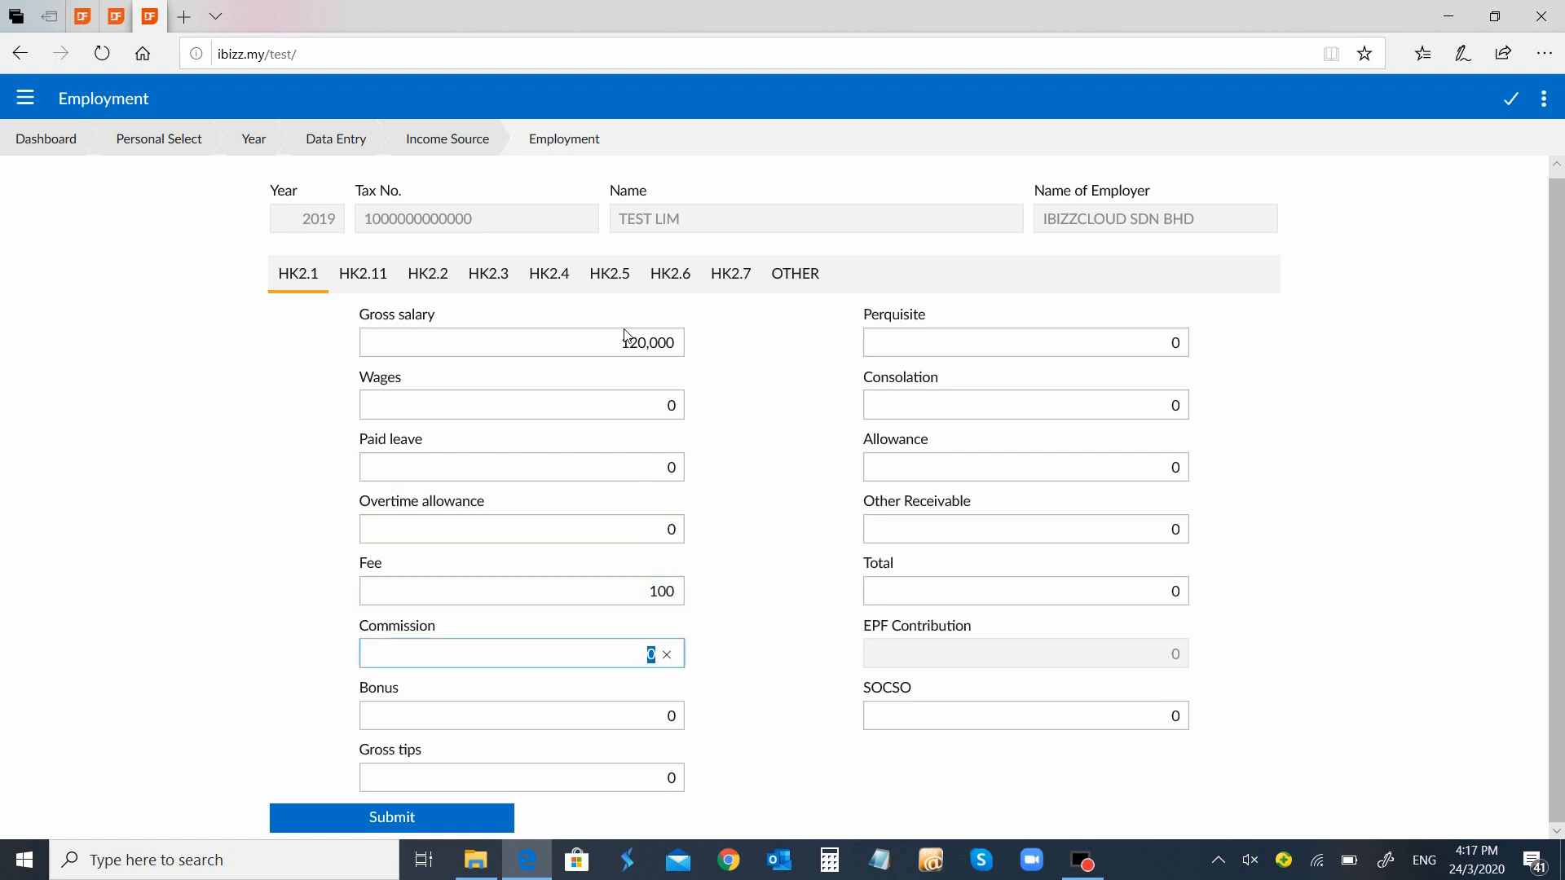
pyautogui.write('450')
pyautogui.press('Tab')
pyautogui.write('2000')
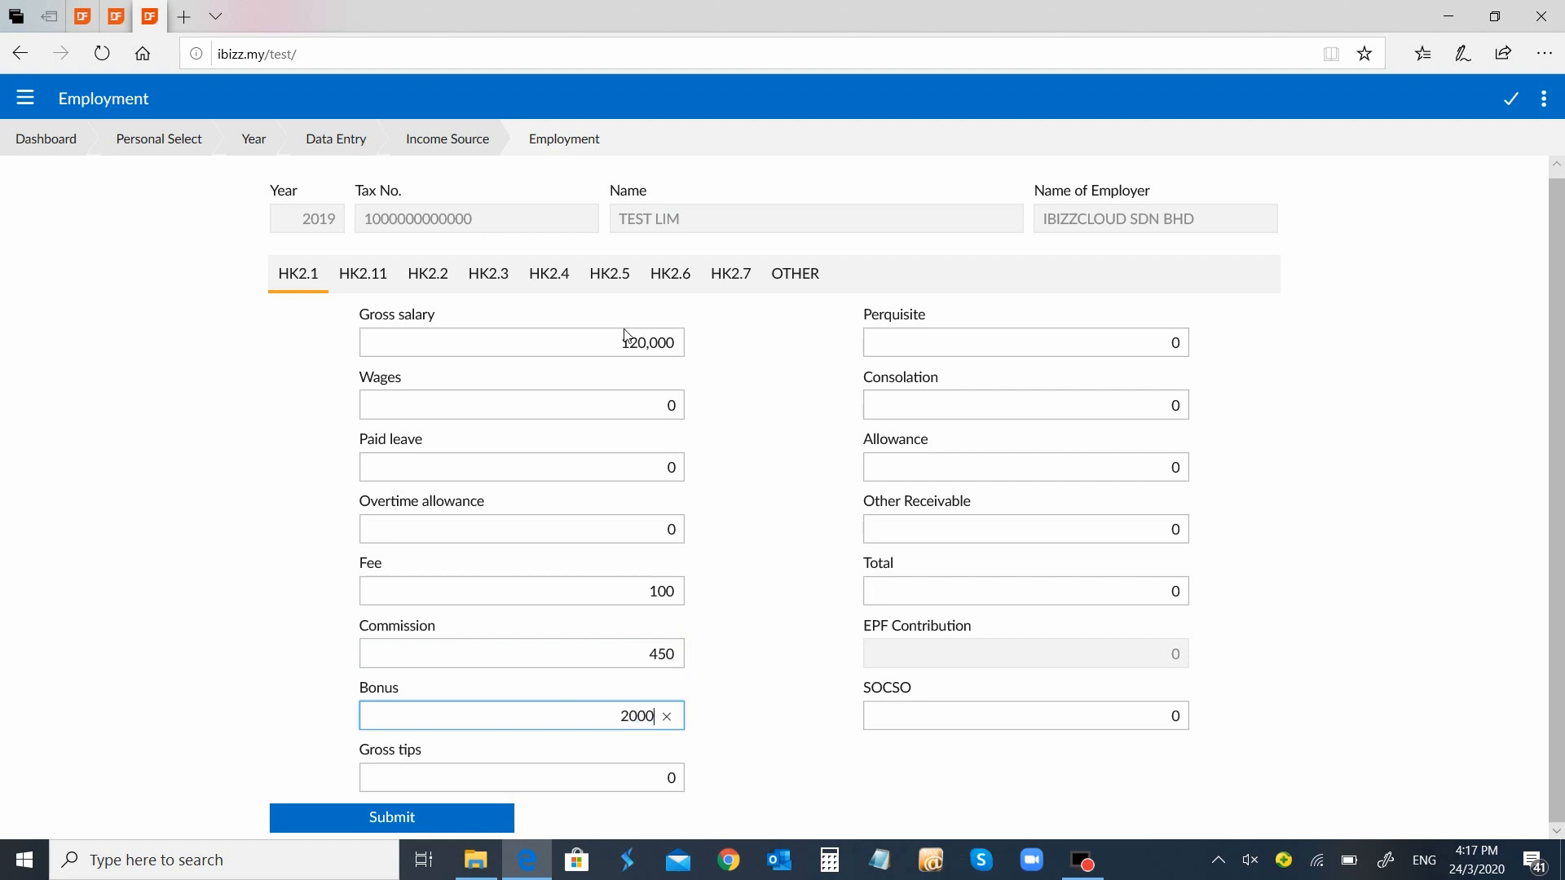
pyautogui.press('Tab')
pyautogui.press('Tab')
pyautogui.press('Tab')
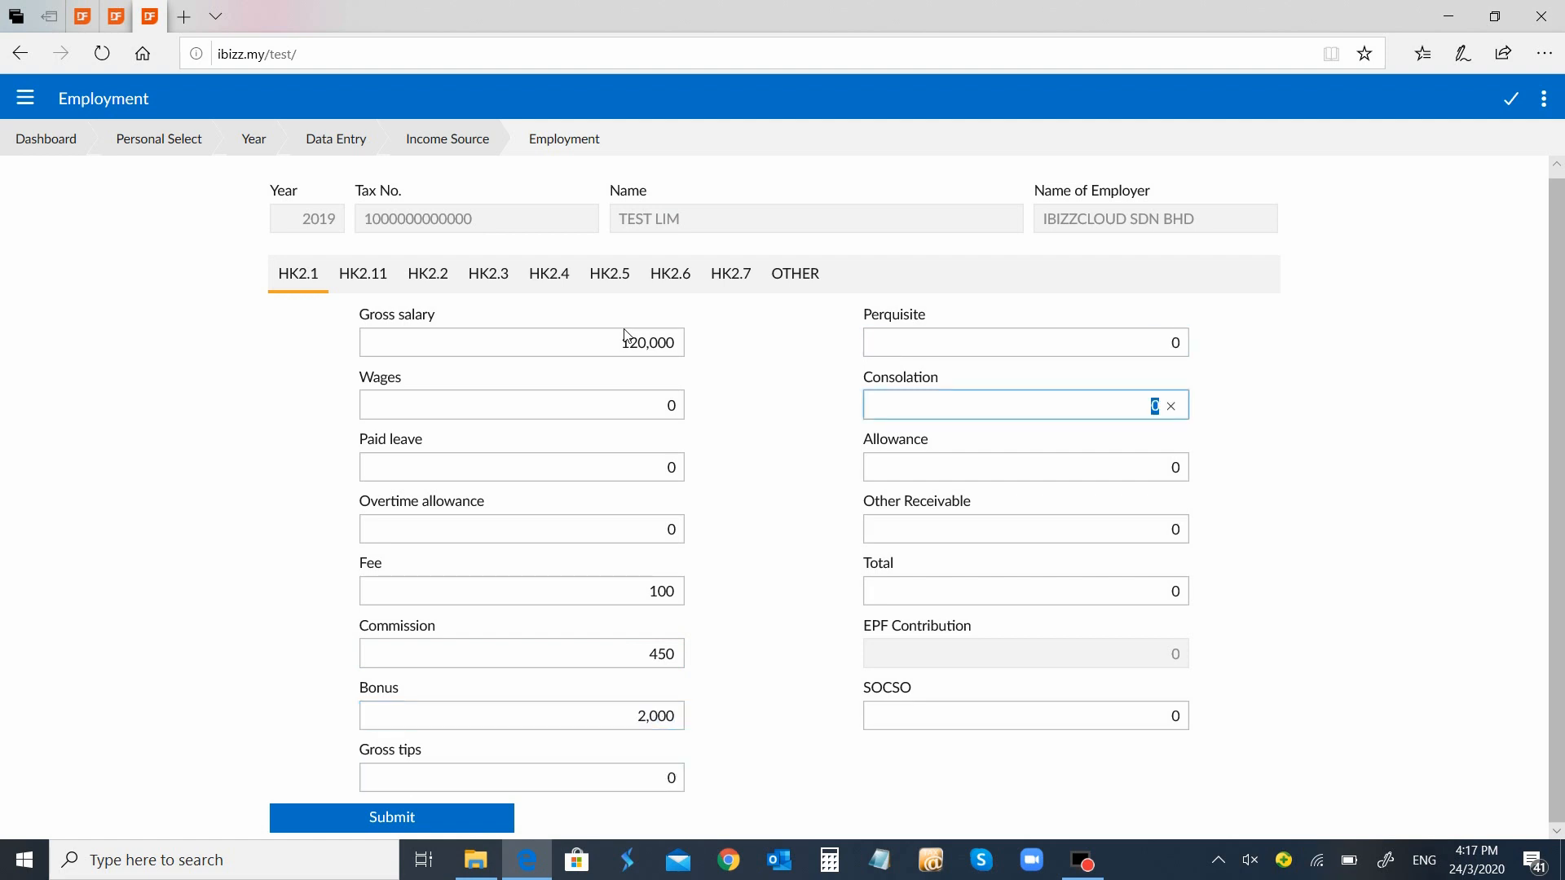
pyautogui.press('Tab')
pyautogui.press('Tab')
pyautogui.press('Tab')
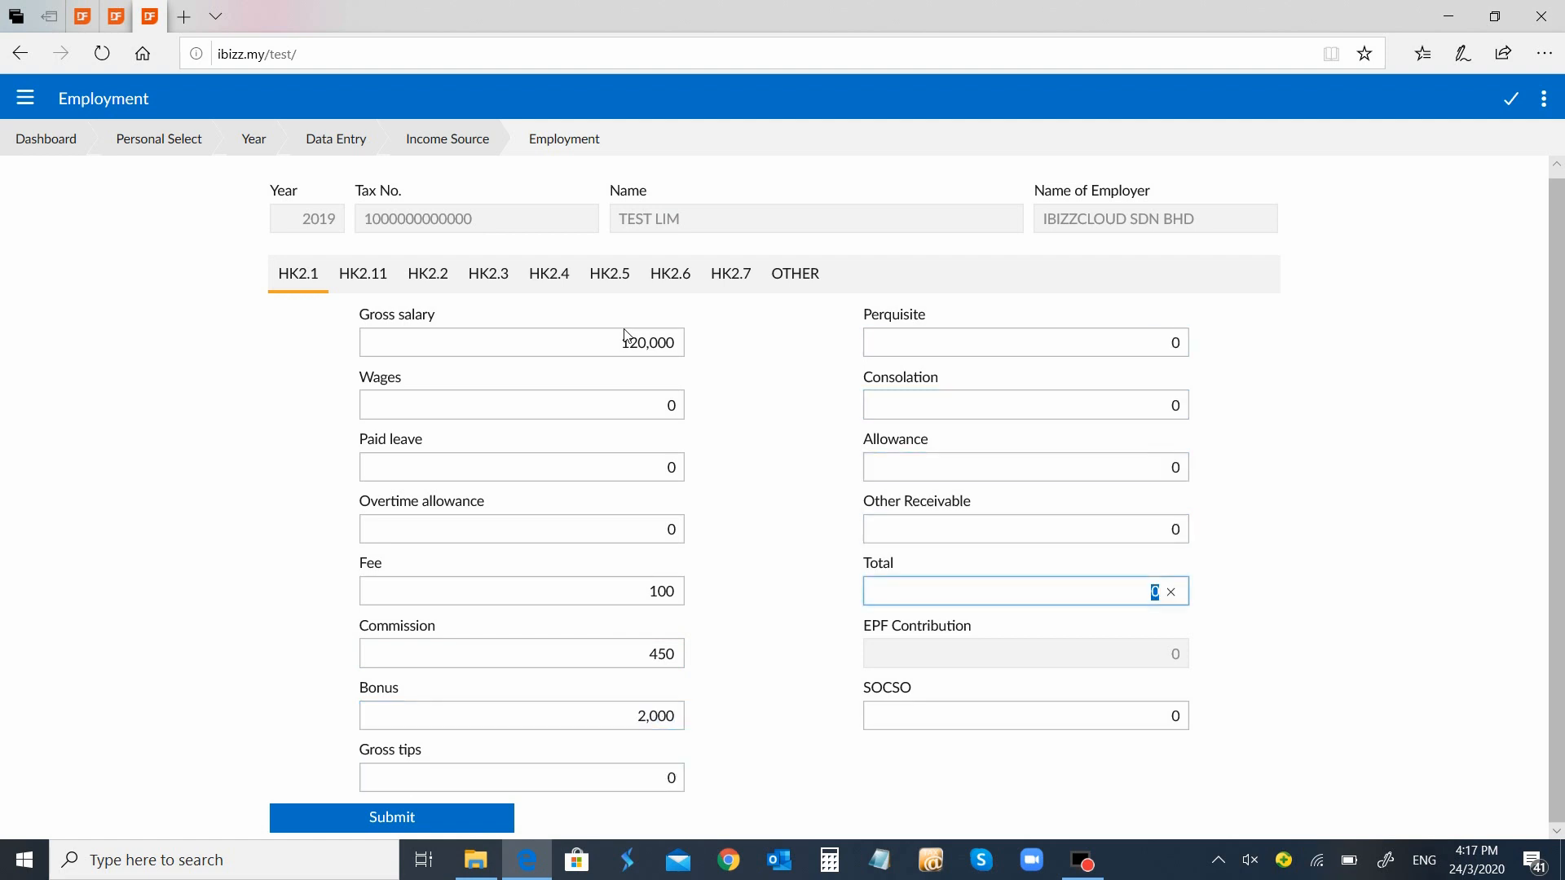
pyautogui.press('Tab')
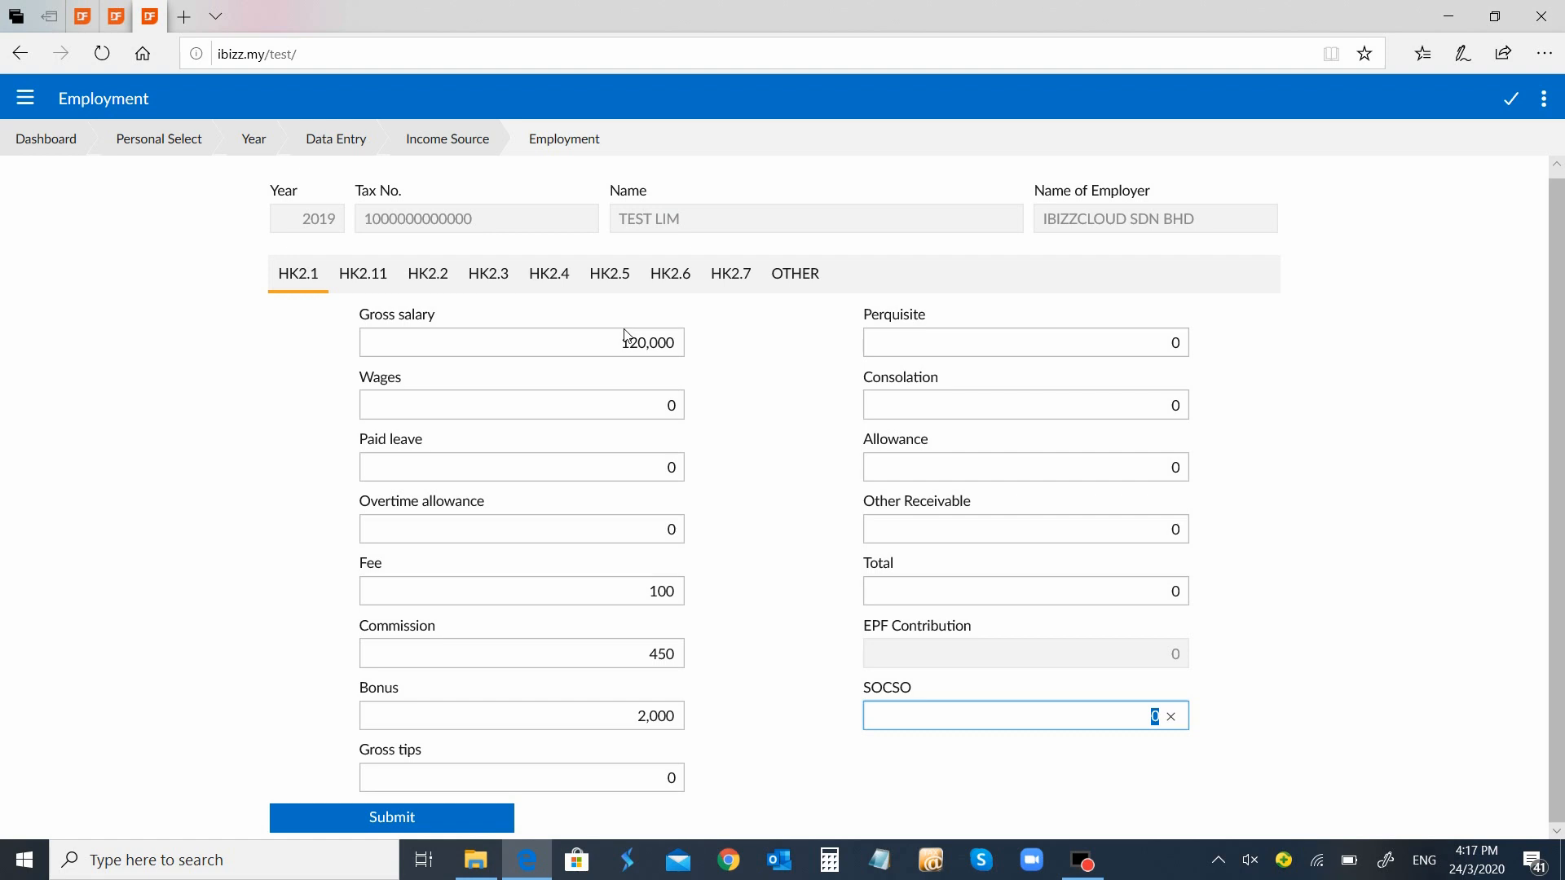
pyautogui.write('00')
# Review the HK2.11 and HK2.2–HK2.6 employment sections, then return to HK2.1
pyautogui.click(389, 287)
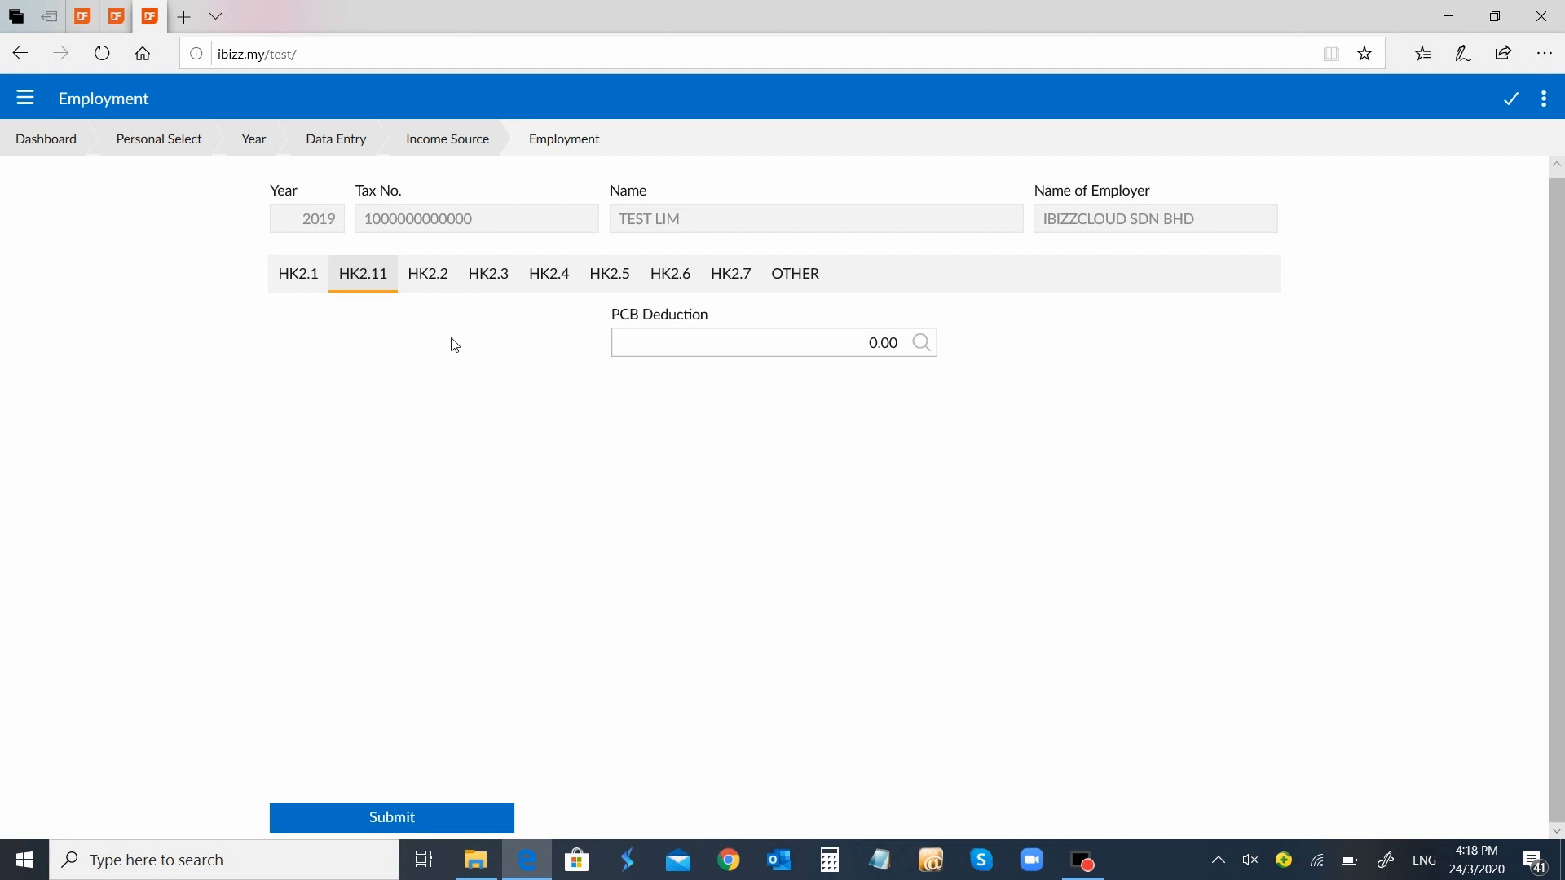
pyautogui.click(436, 278)
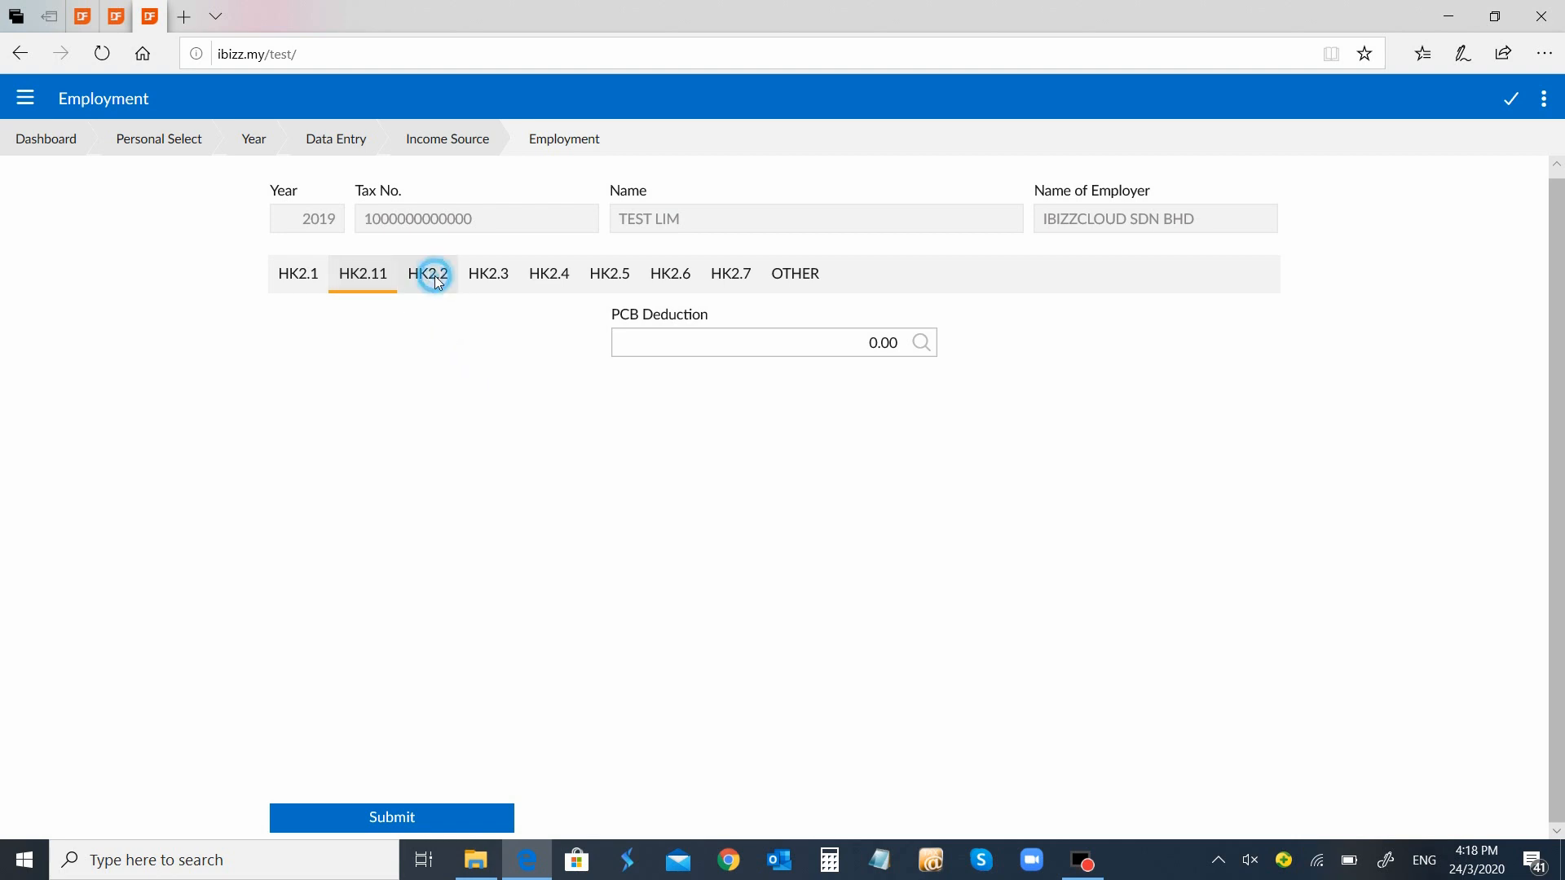
pyautogui.click(507, 289)
pyautogui.click(559, 284)
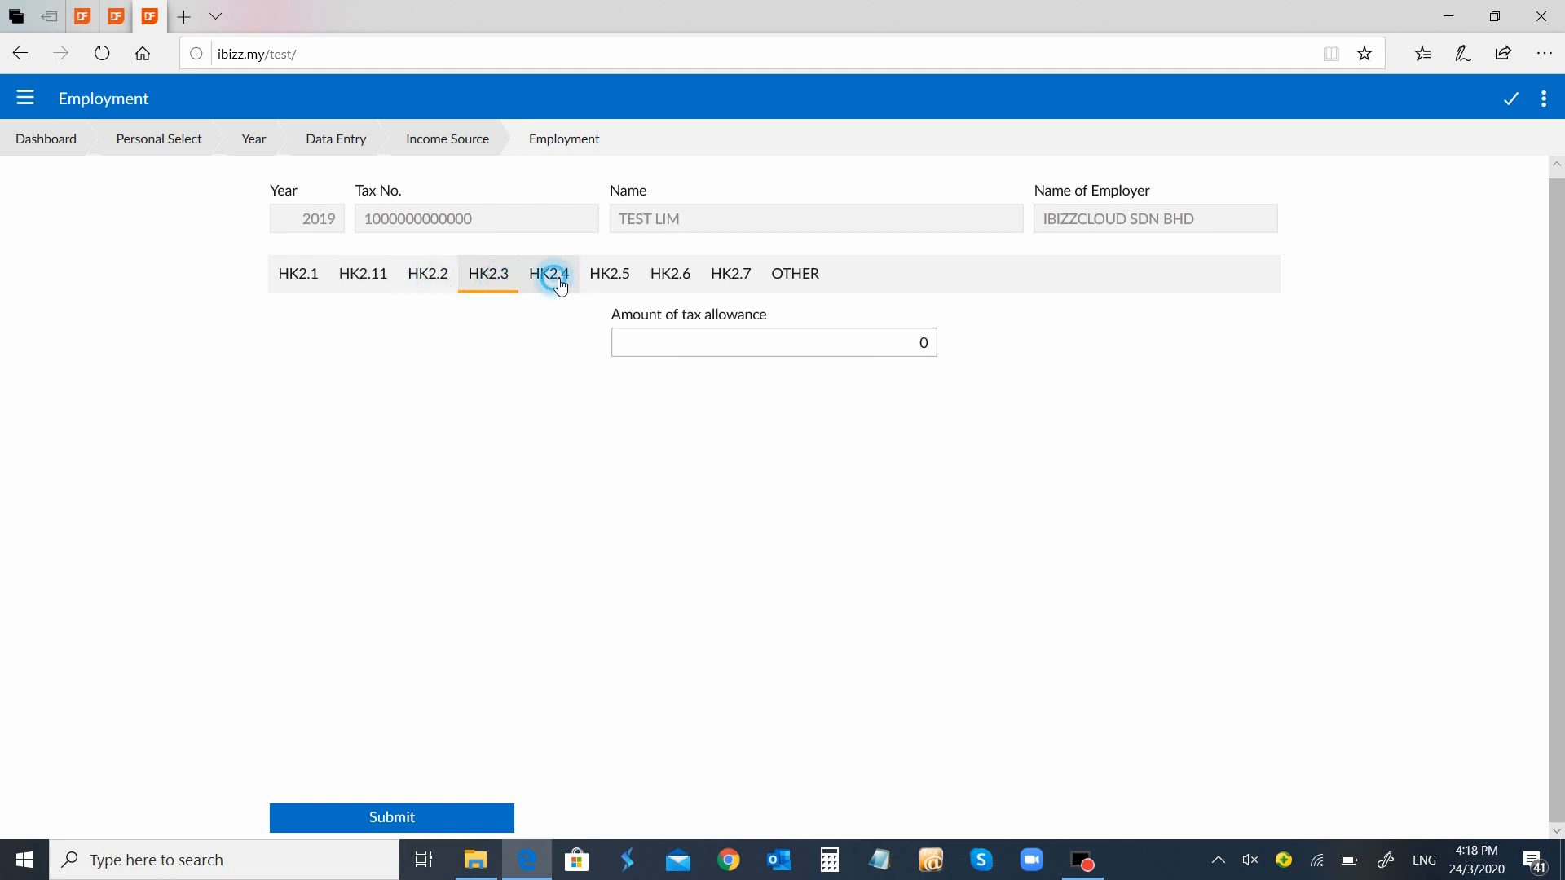
pyautogui.click(611, 281)
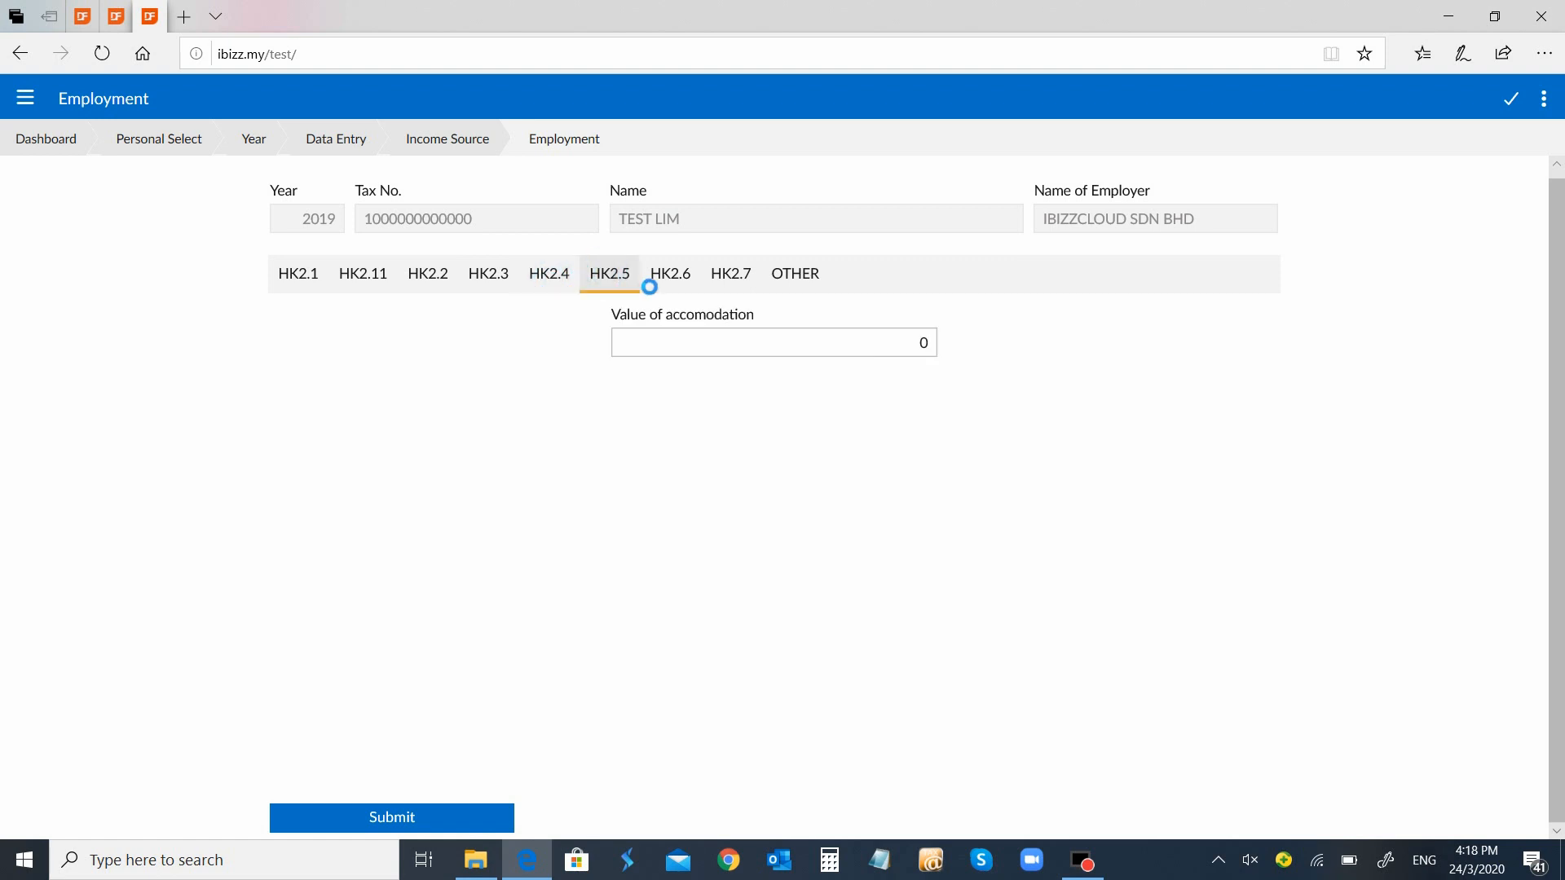
pyautogui.click(667, 279)
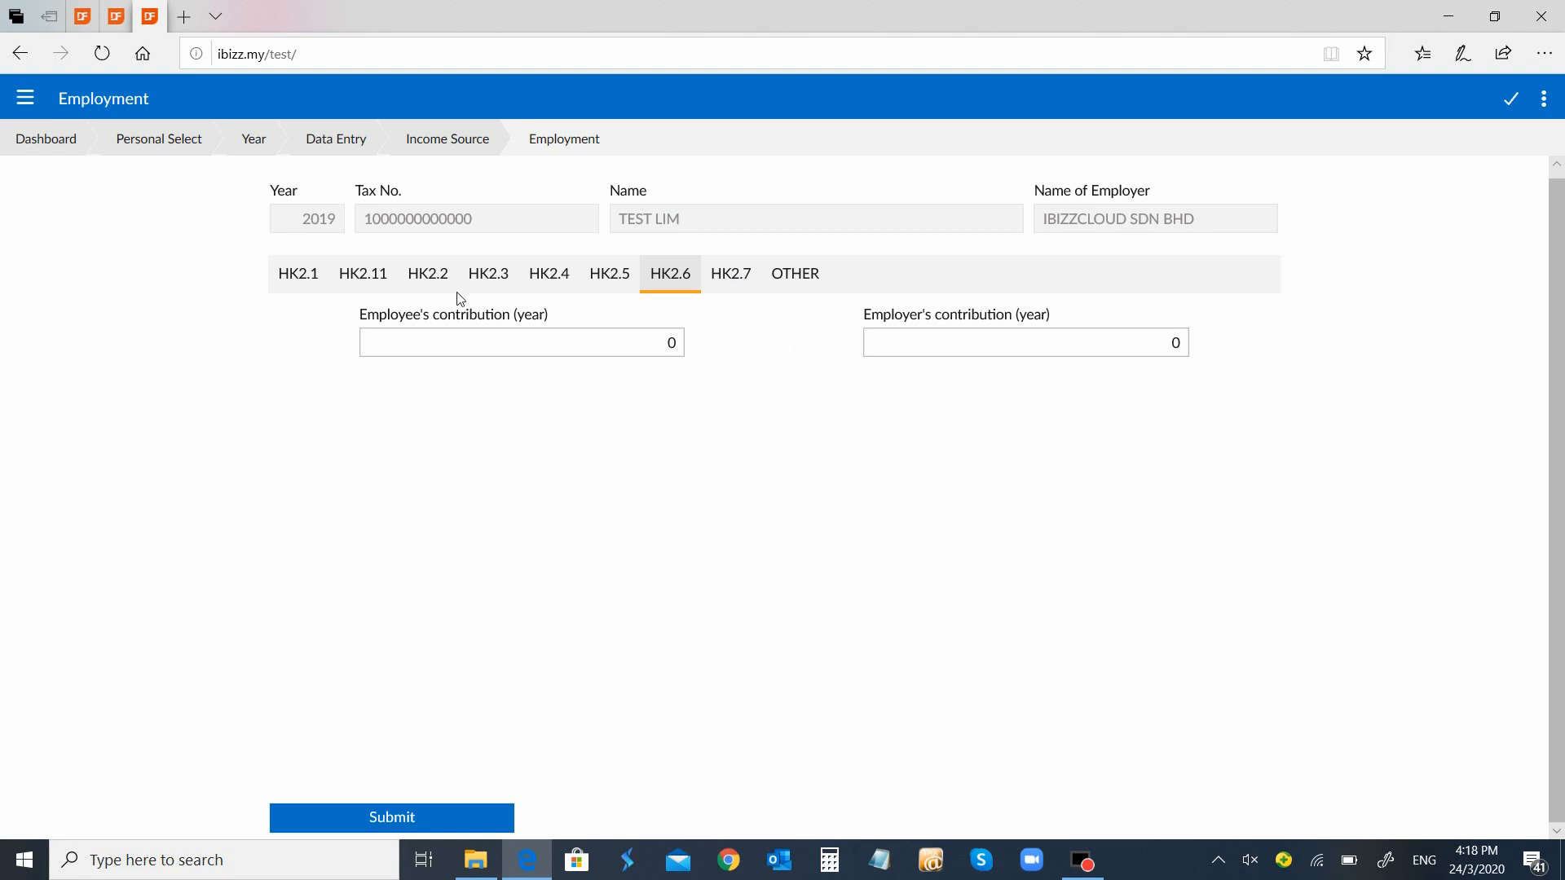
pyautogui.click(310, 281)
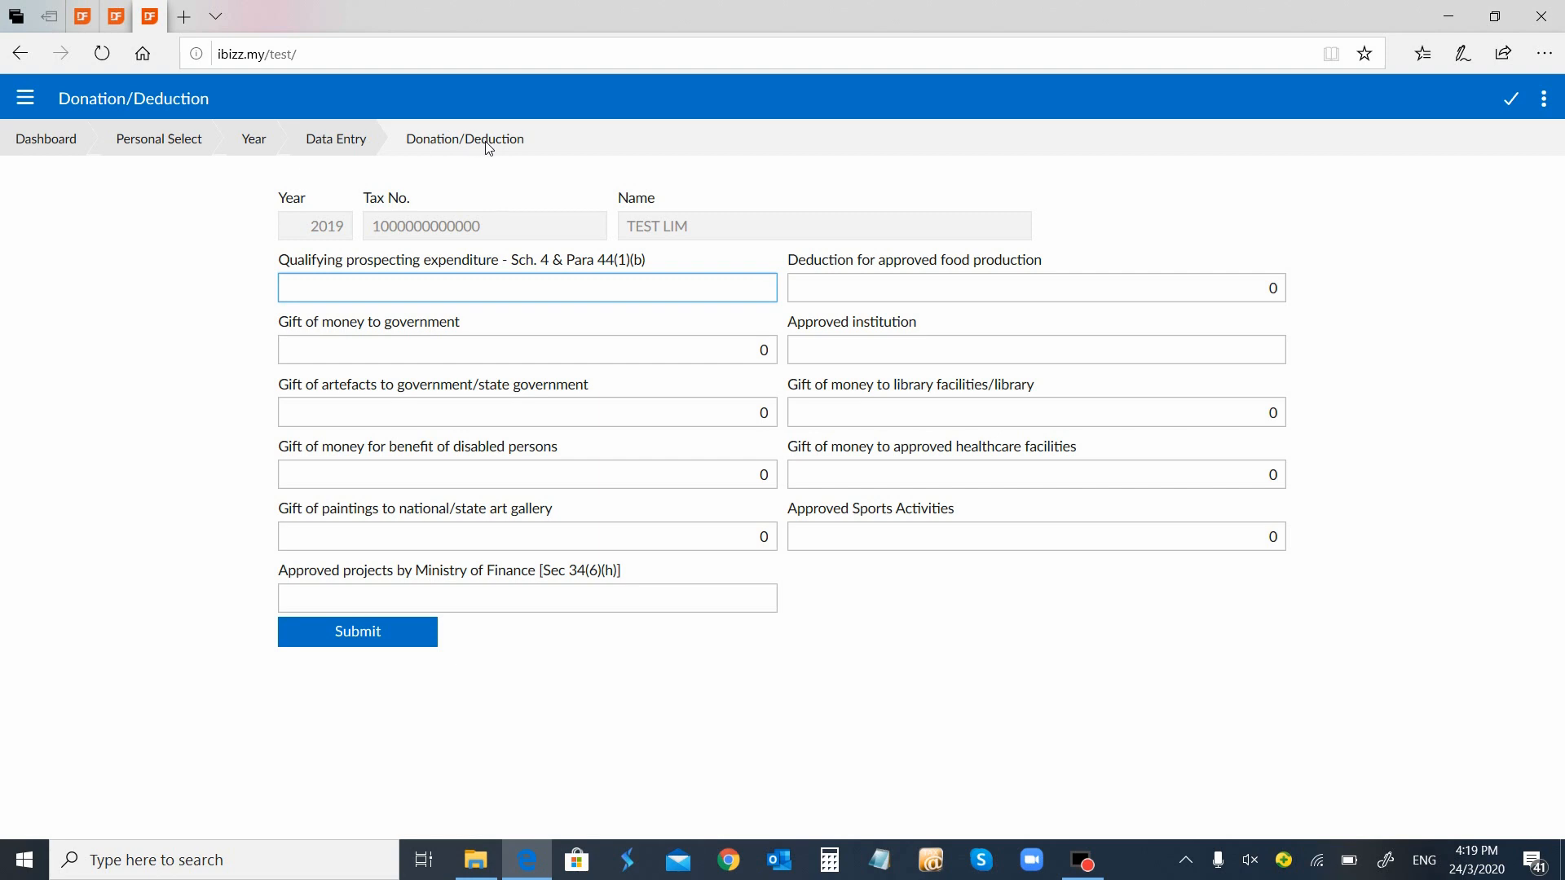
# Go back to Data Entry and open the 2019 Personal Relief/Rebate page
pyautogui.click(346, 140)
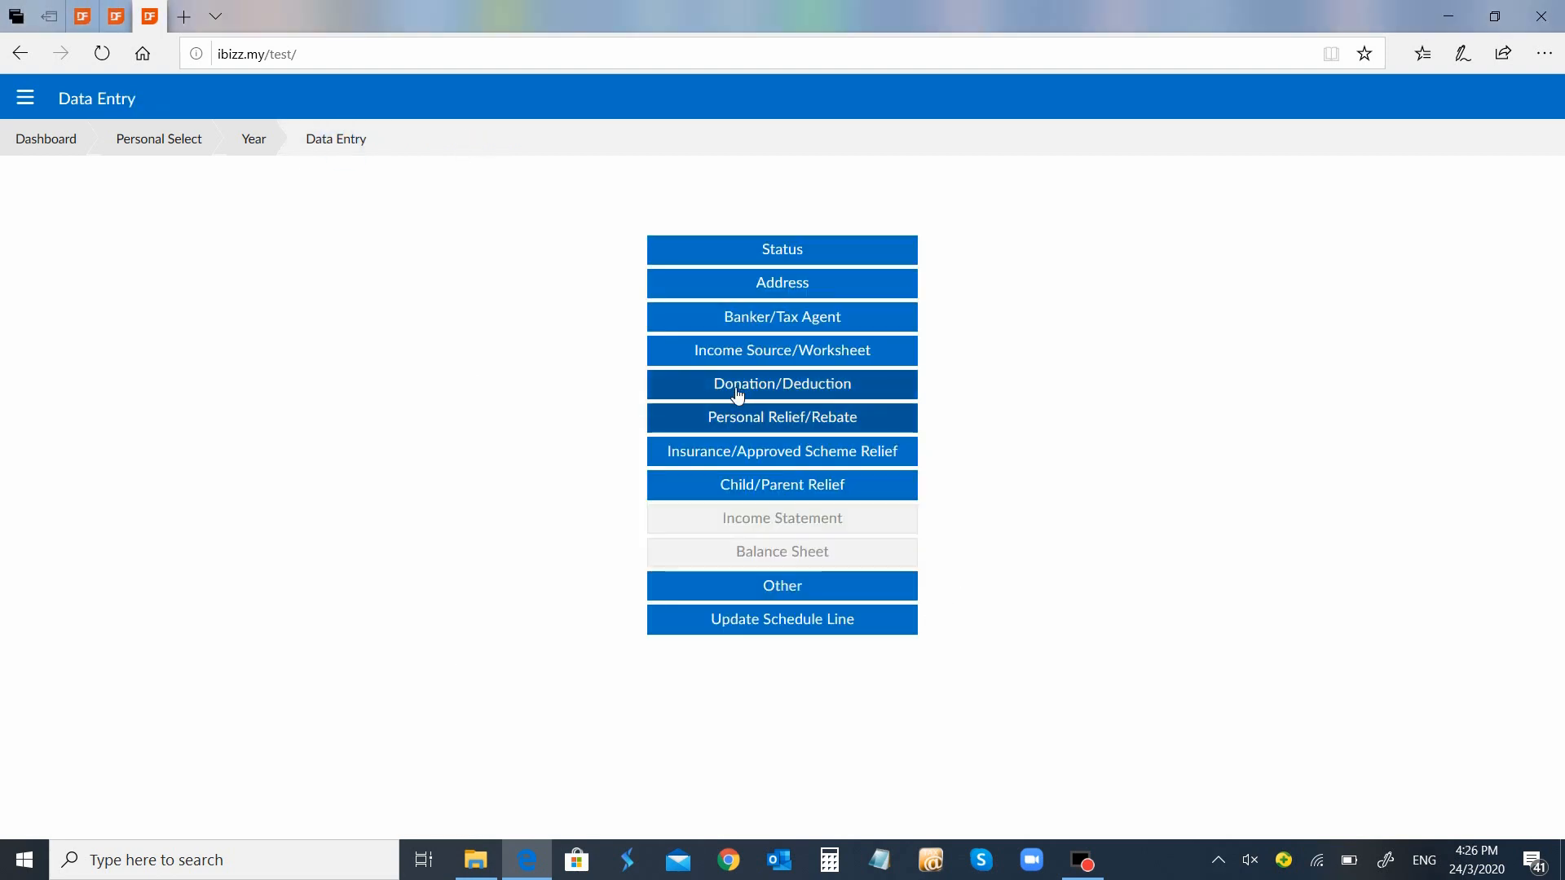
pyautogui.click(795, 430)
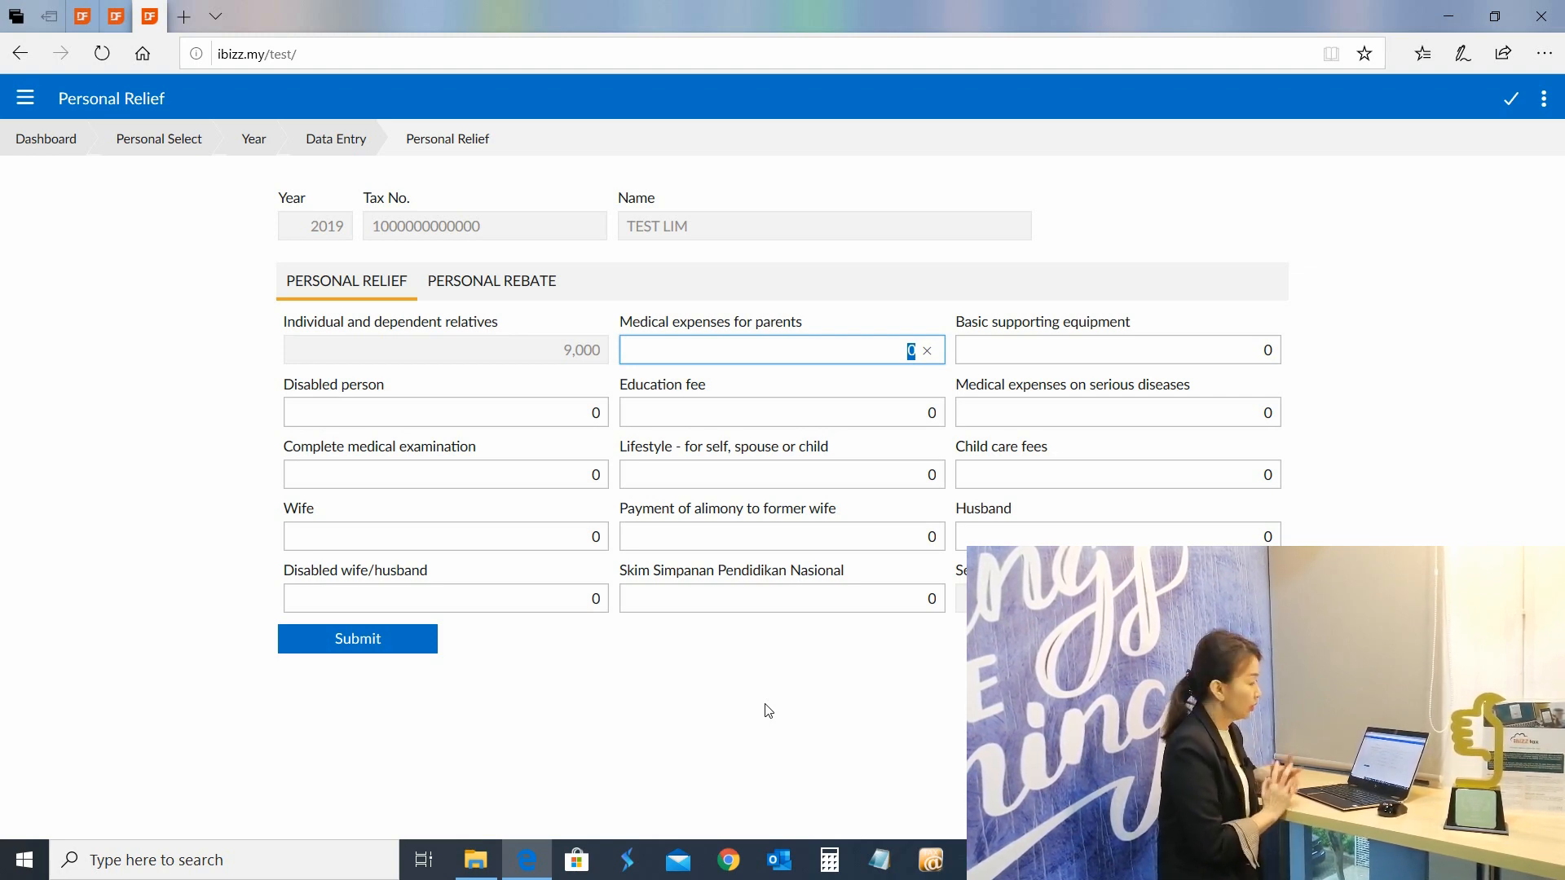
# Enter reliefs of 8,000 for parents' medical, 3,200 for lifestyle and 12,000 for SSPN, submit, then bring up Personal Rebate
pyautogui.write('8000')
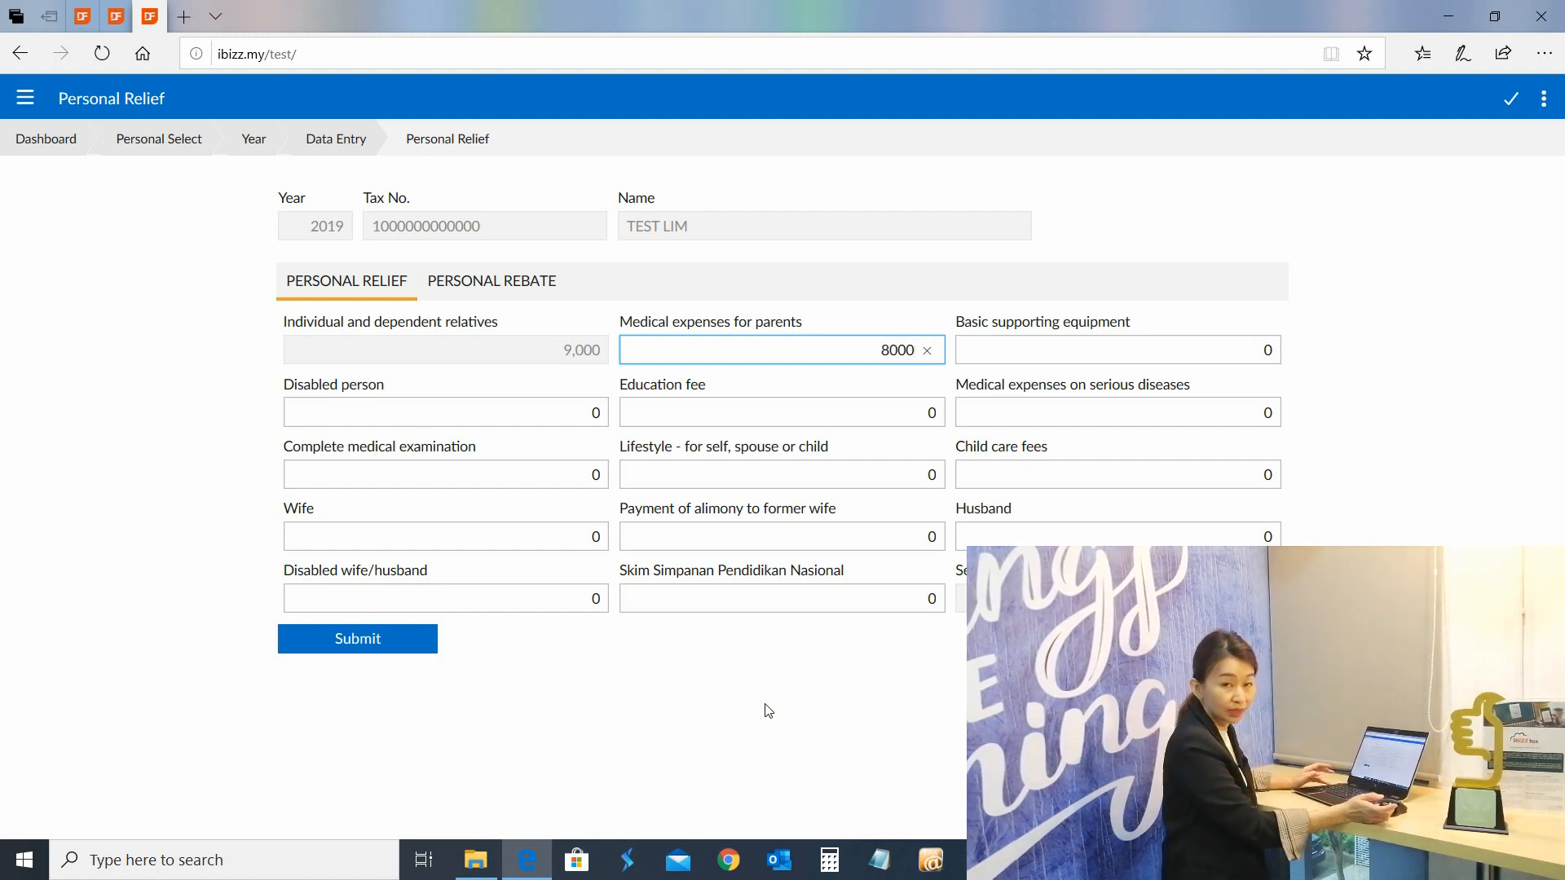
pyautogui.press('Tab')
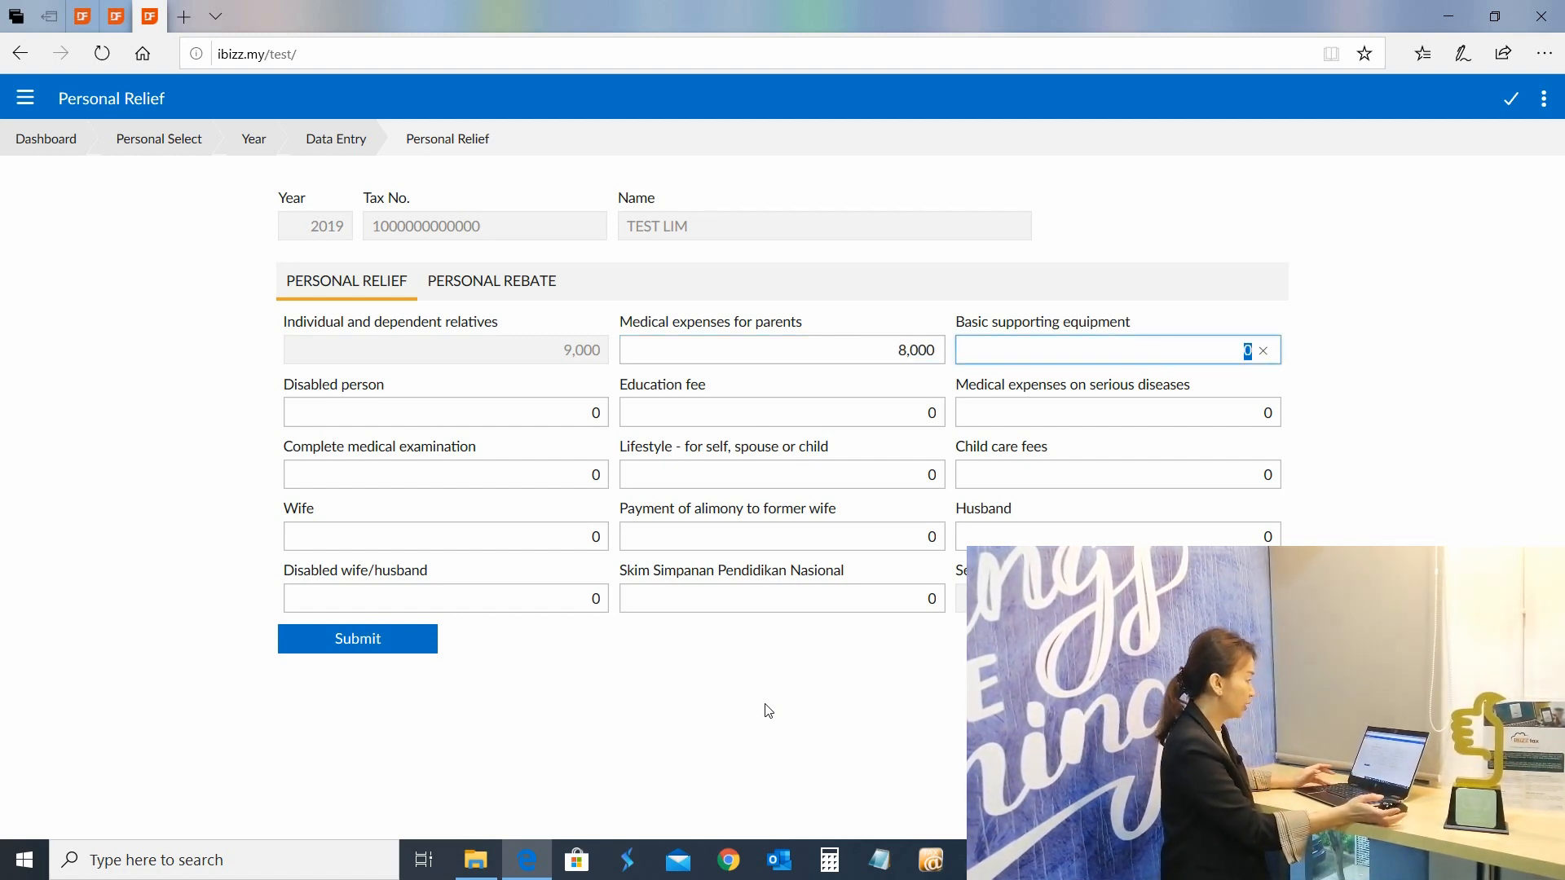
pyautogui.press('Tab')
pyautogui.press('Tab')
pyautogui.press('Tab')
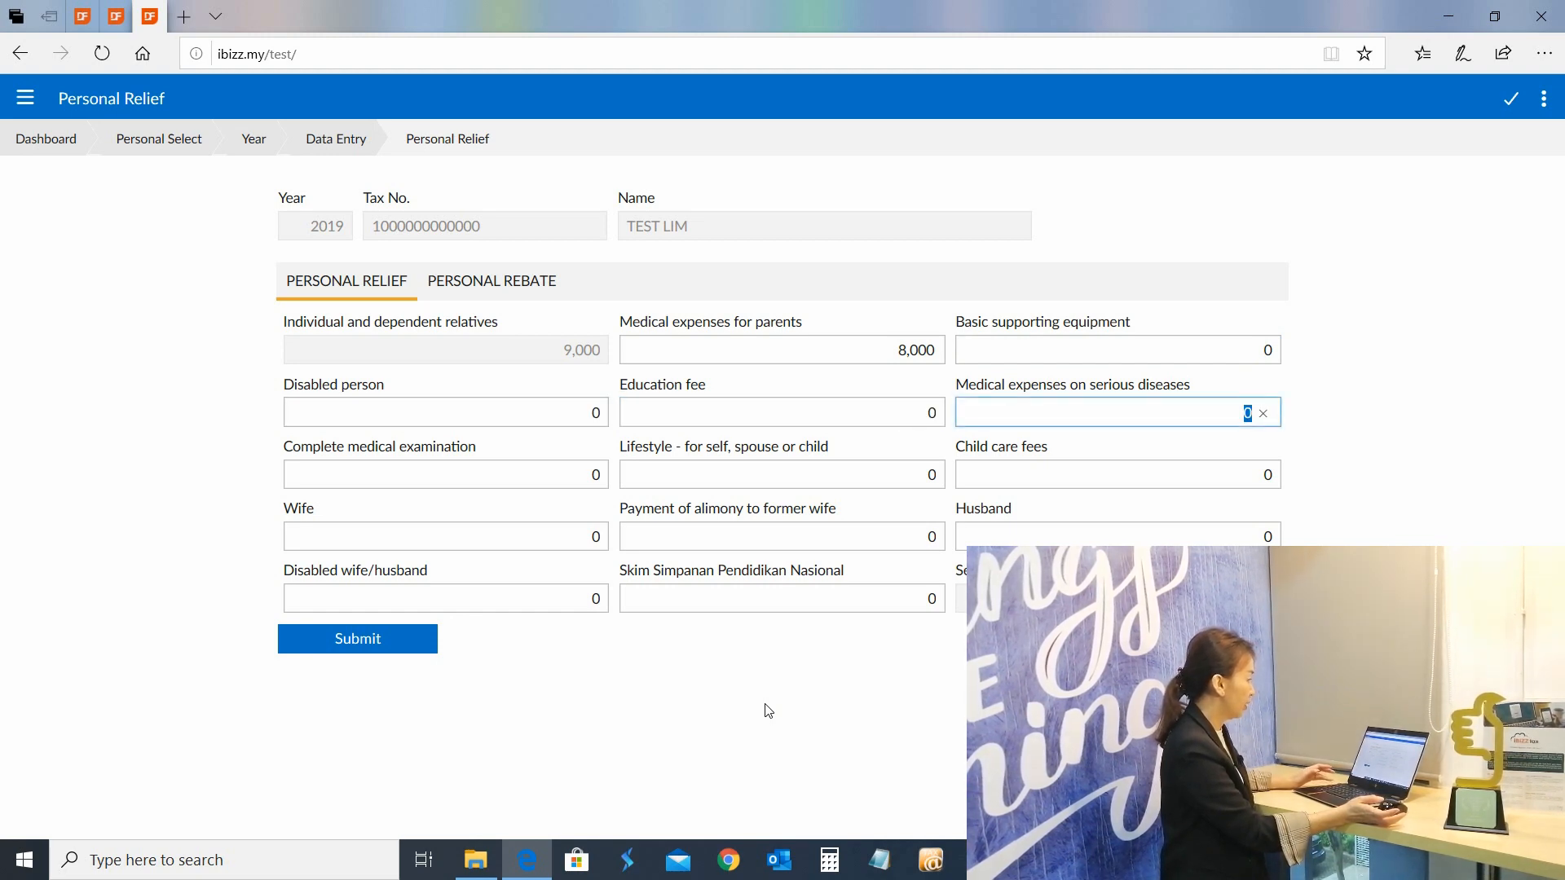
pyautogui.press('Tab')
pyautogui.press('Tab')
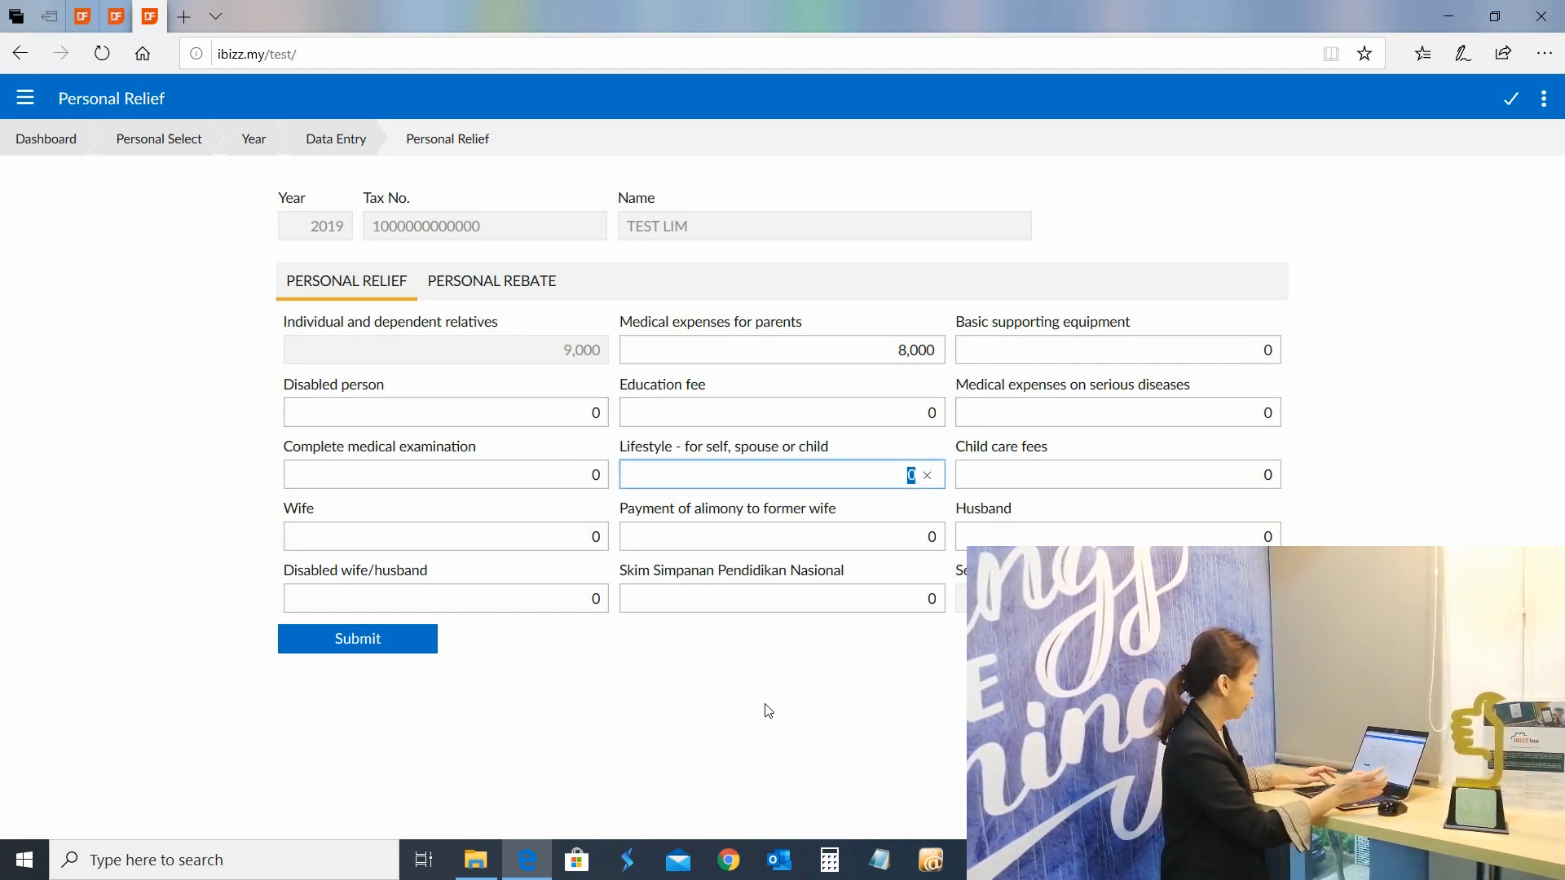
pyautogui.write('3200')
pyautogui.press('Tab')
pyautogui.press('Tab')
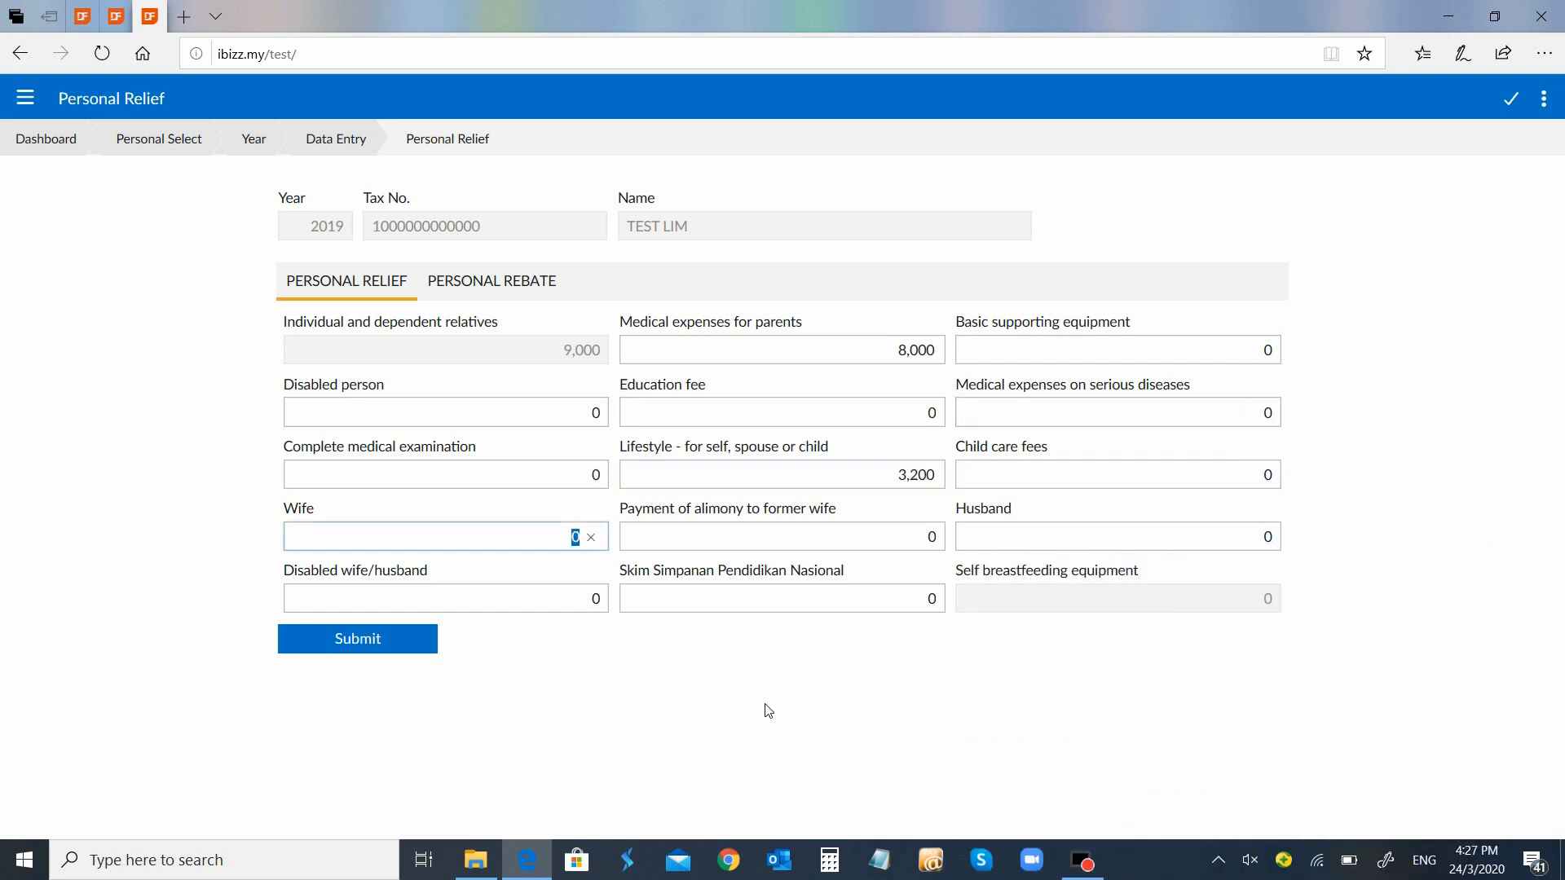
pyautogui.press('Tab')
pyautogui.press('Tab')
pyautogui.press('Tab')
pyautogui.press('Tab')
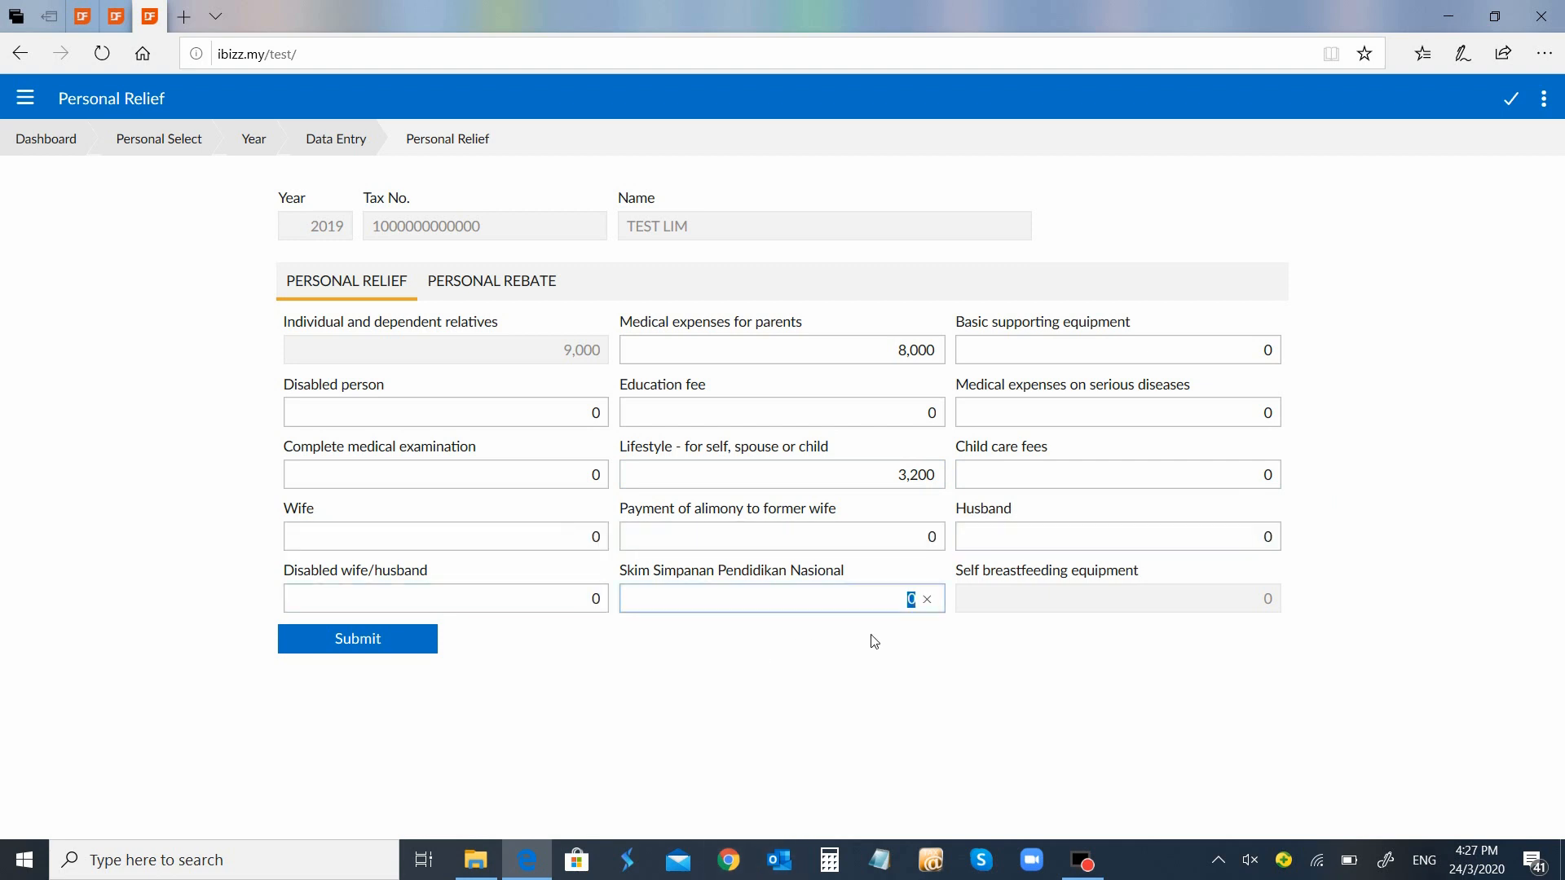
pyautogui.write('12000')
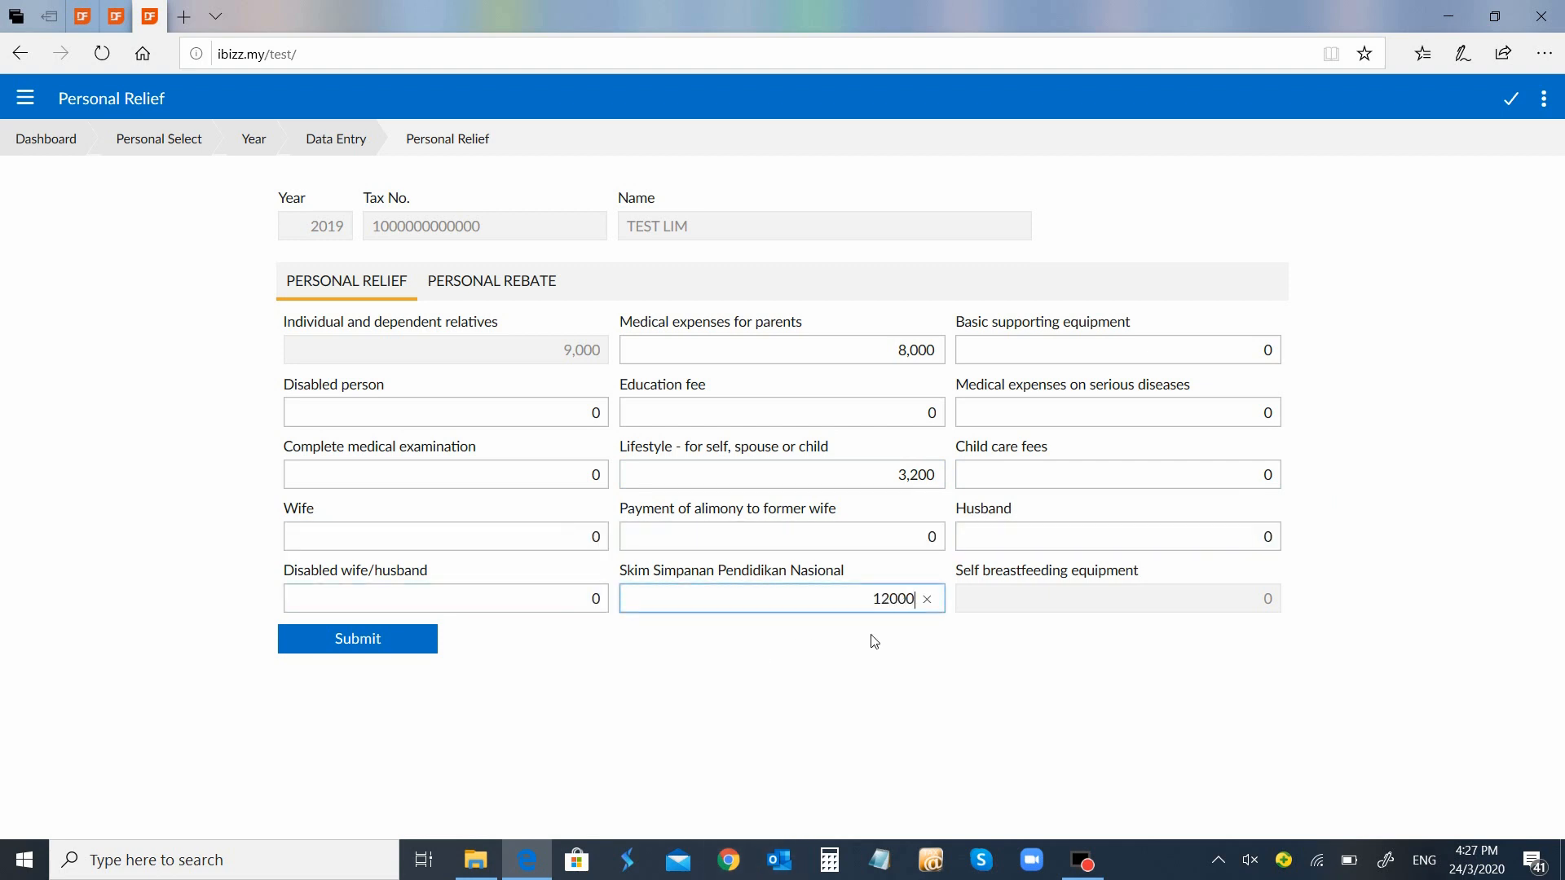
pyautogui.click(408, 646)
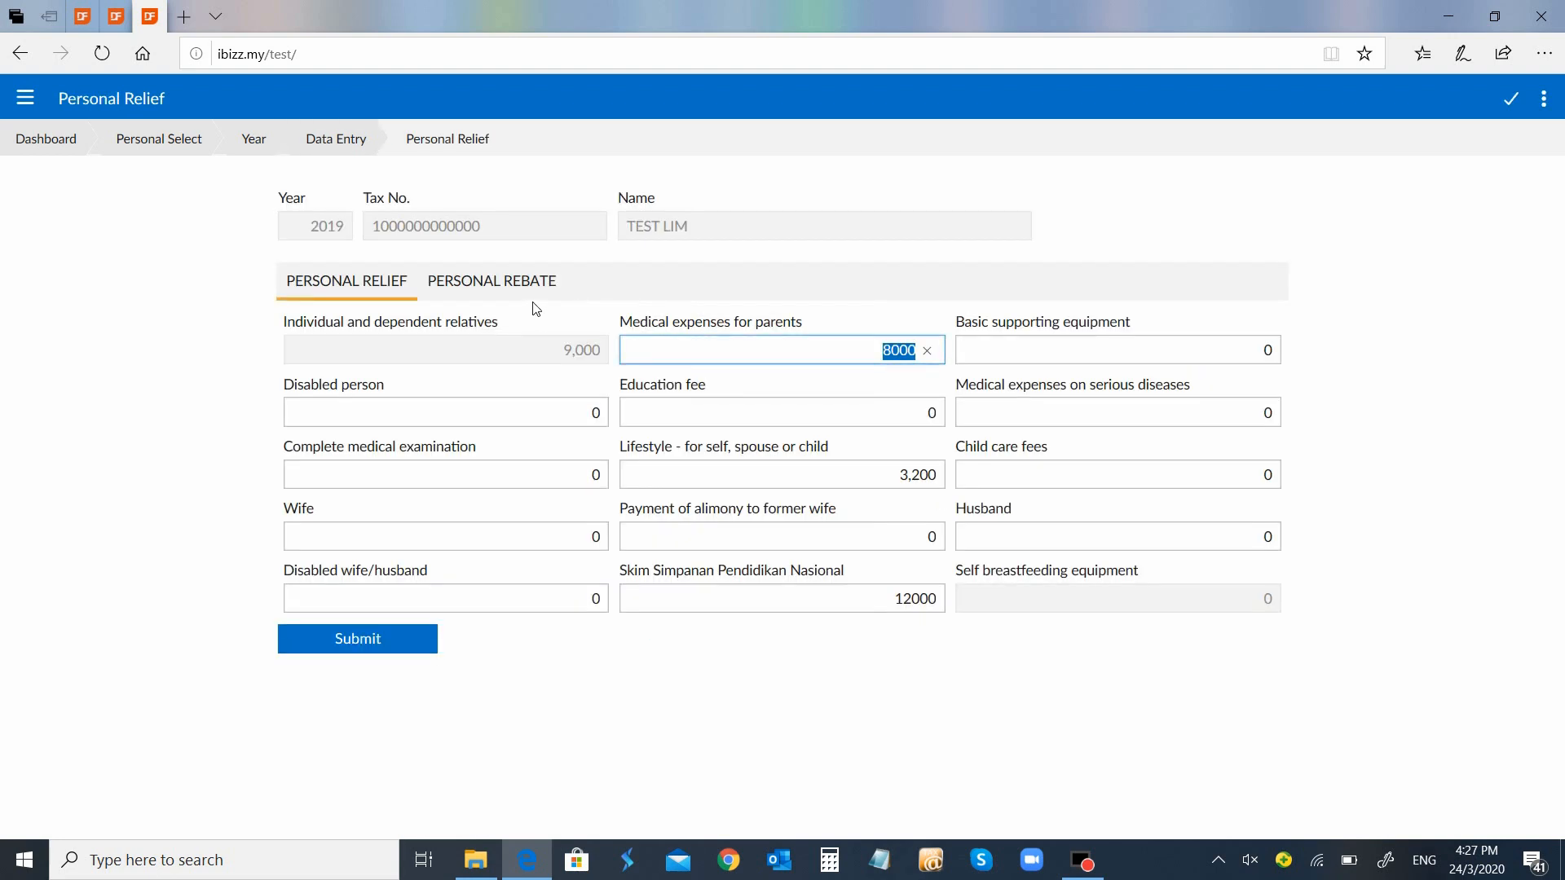
pyautogui.click(539, 283)
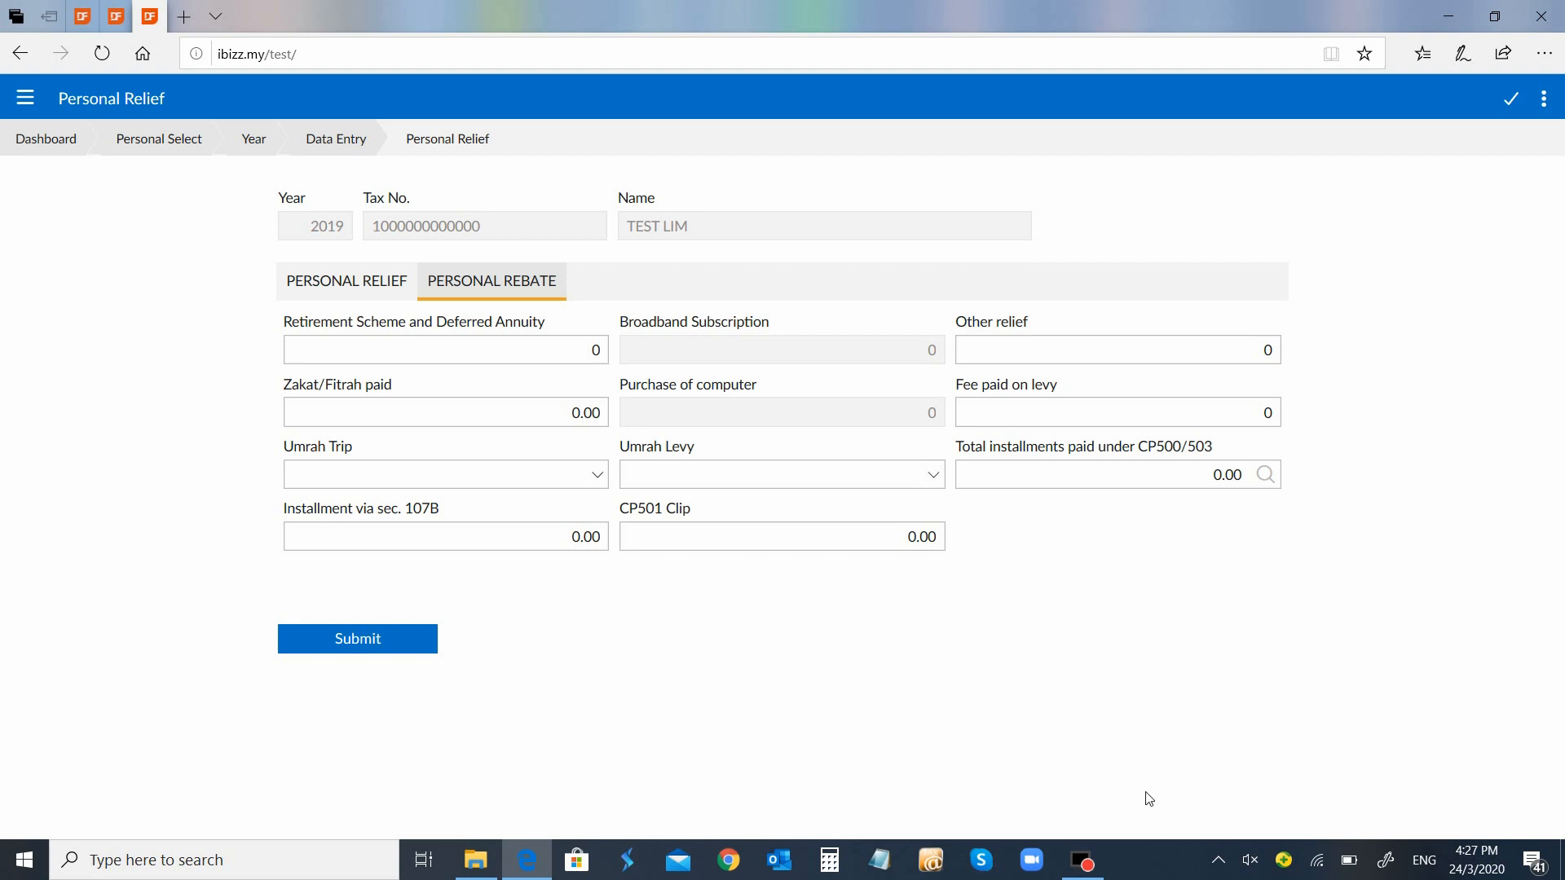
# Submit the zero personal rebate amounts and go to the Insurance/Approved Scheme Relief page
pyautogui.click(349, 638)
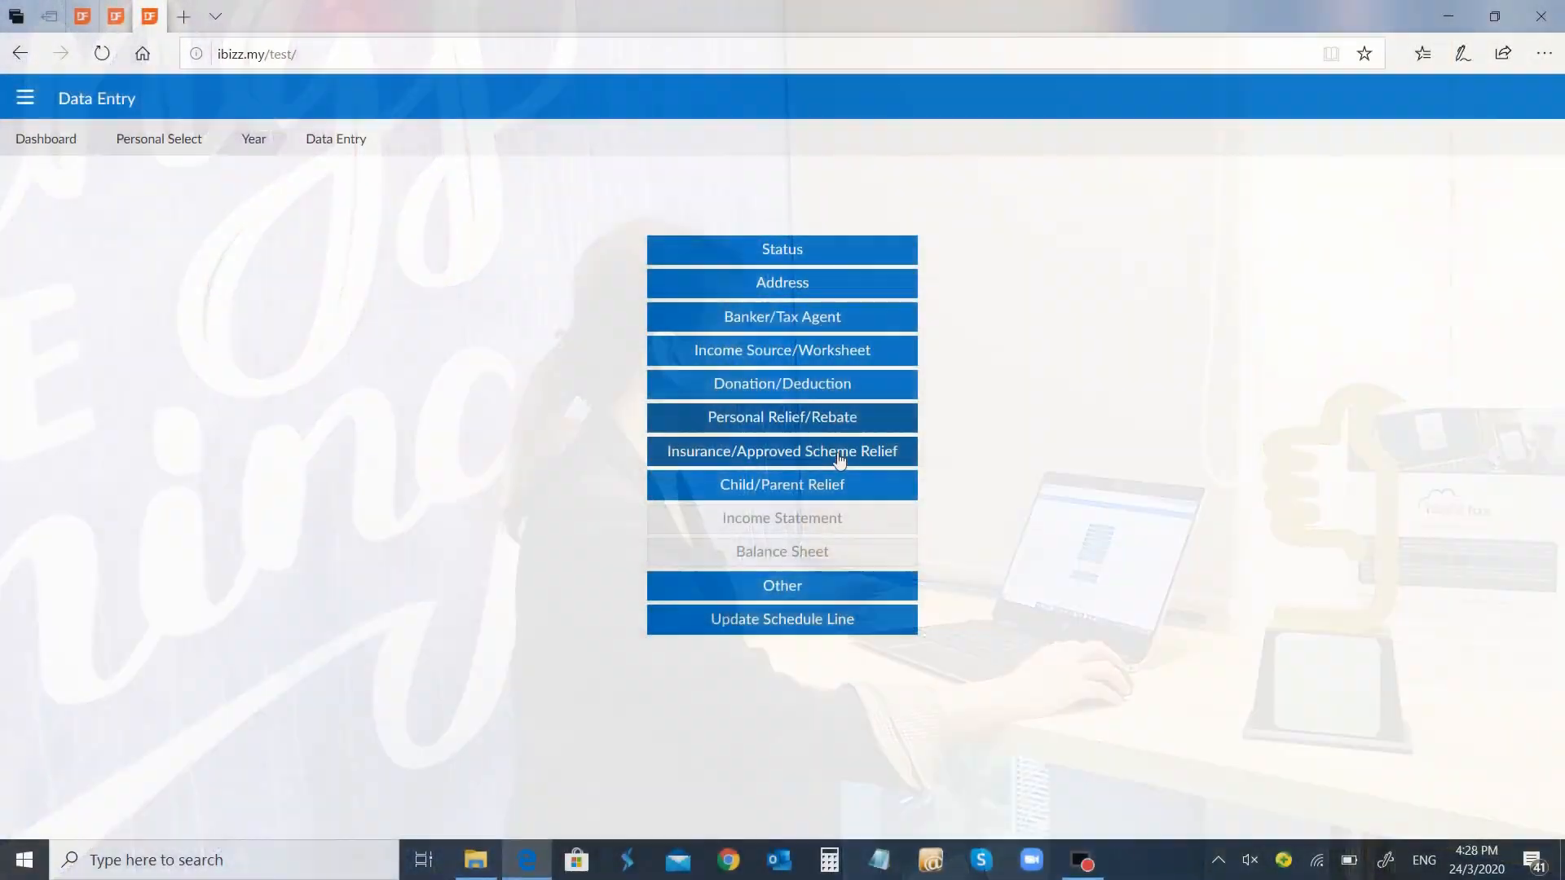
pyautogui.click(839, 460)
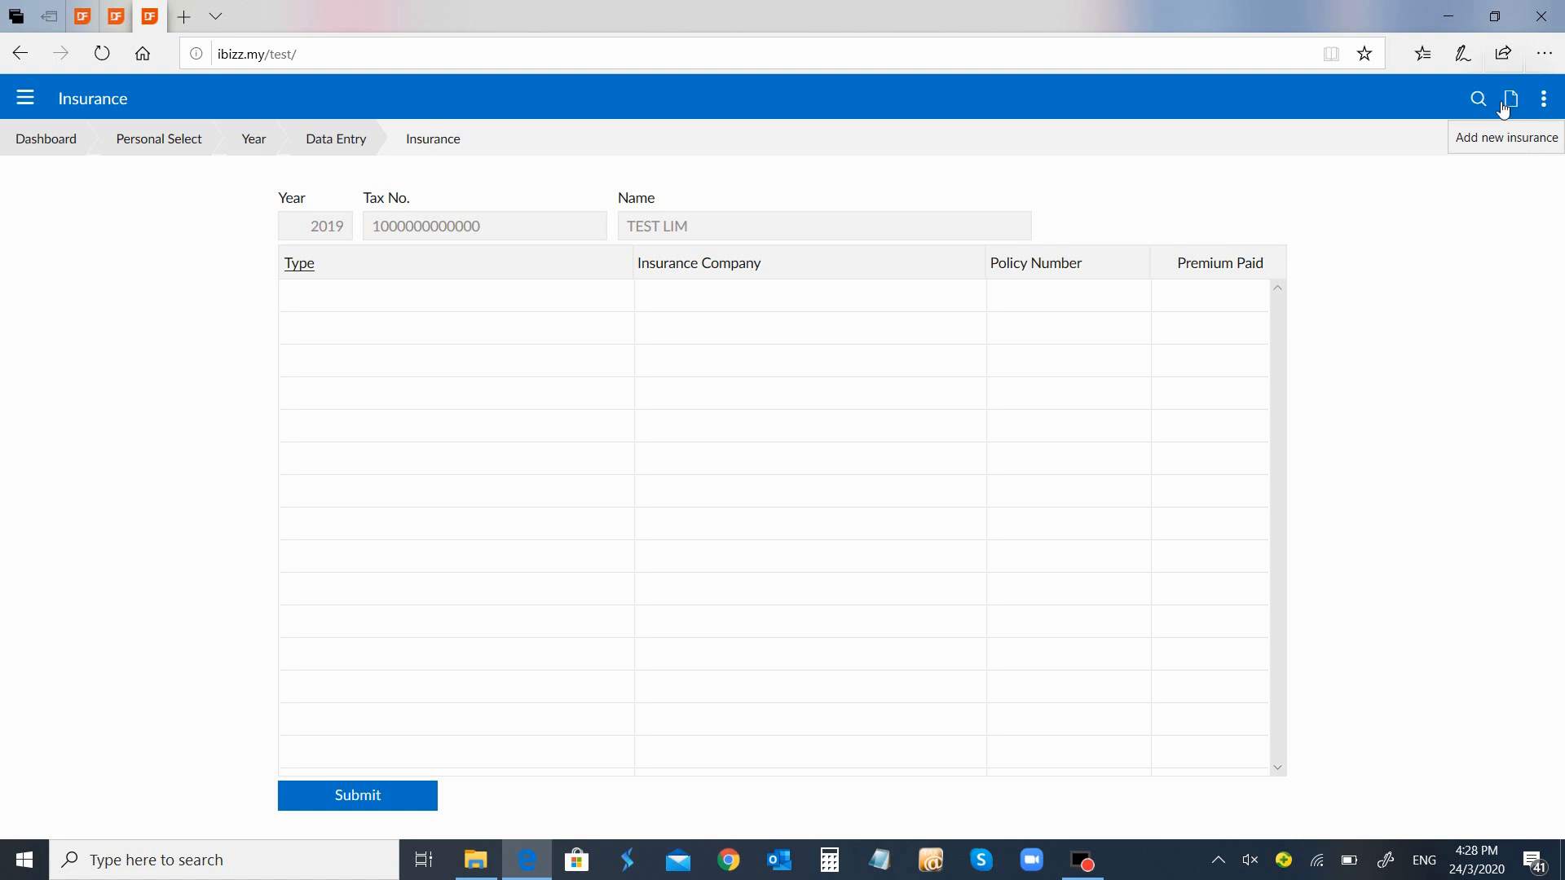
# Start a Life/EPF/Approved Scheme insurance record for AIA with policy number 3E456789
pyautogui.click(1512, 102)
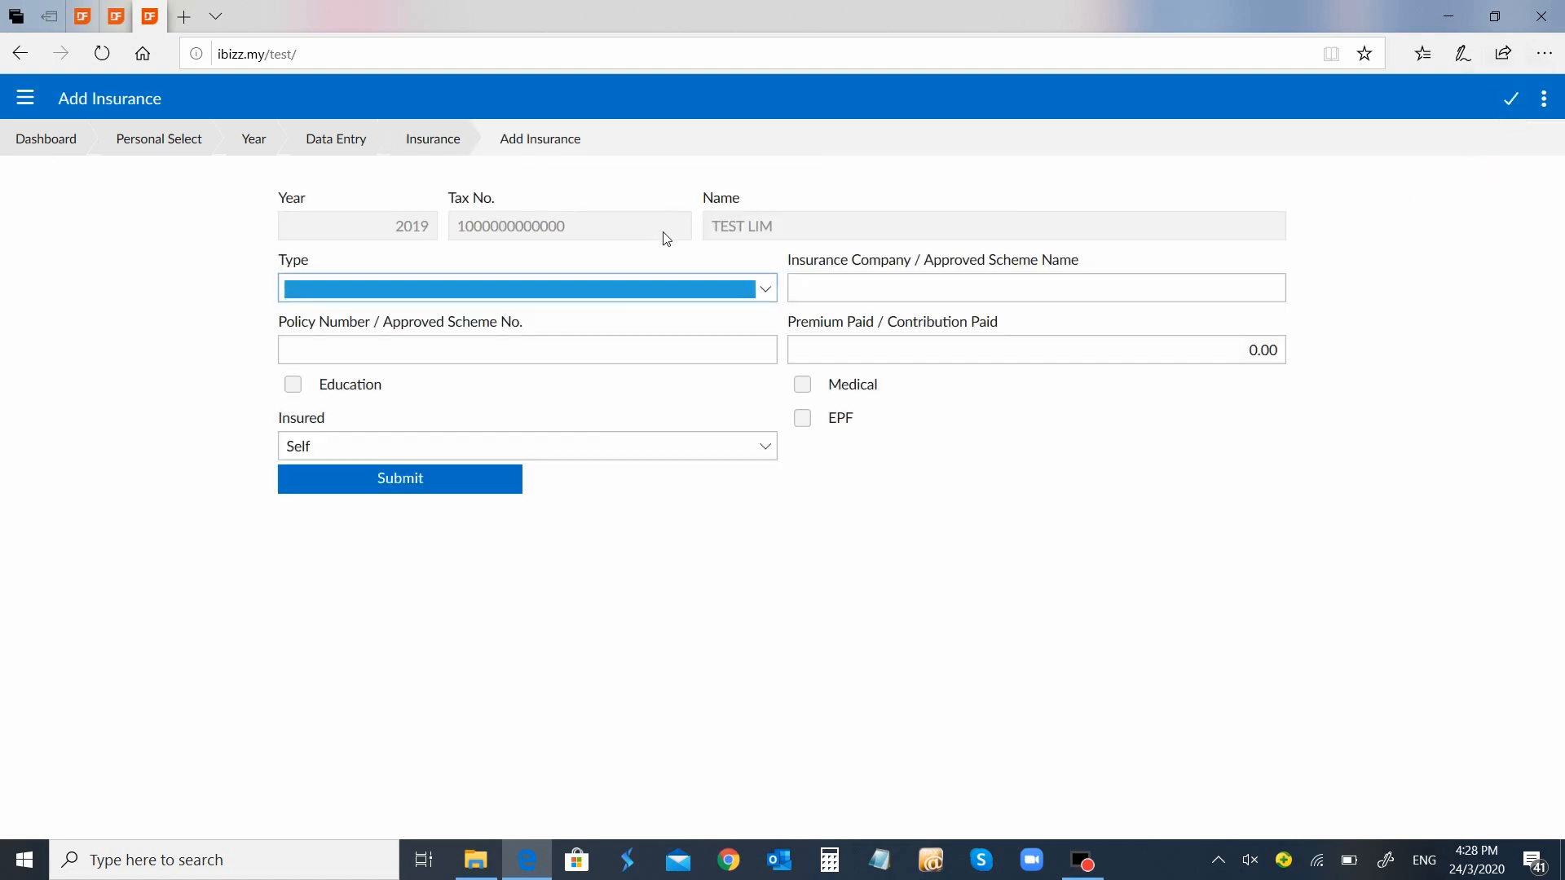
pyautogui.click(769, 291)
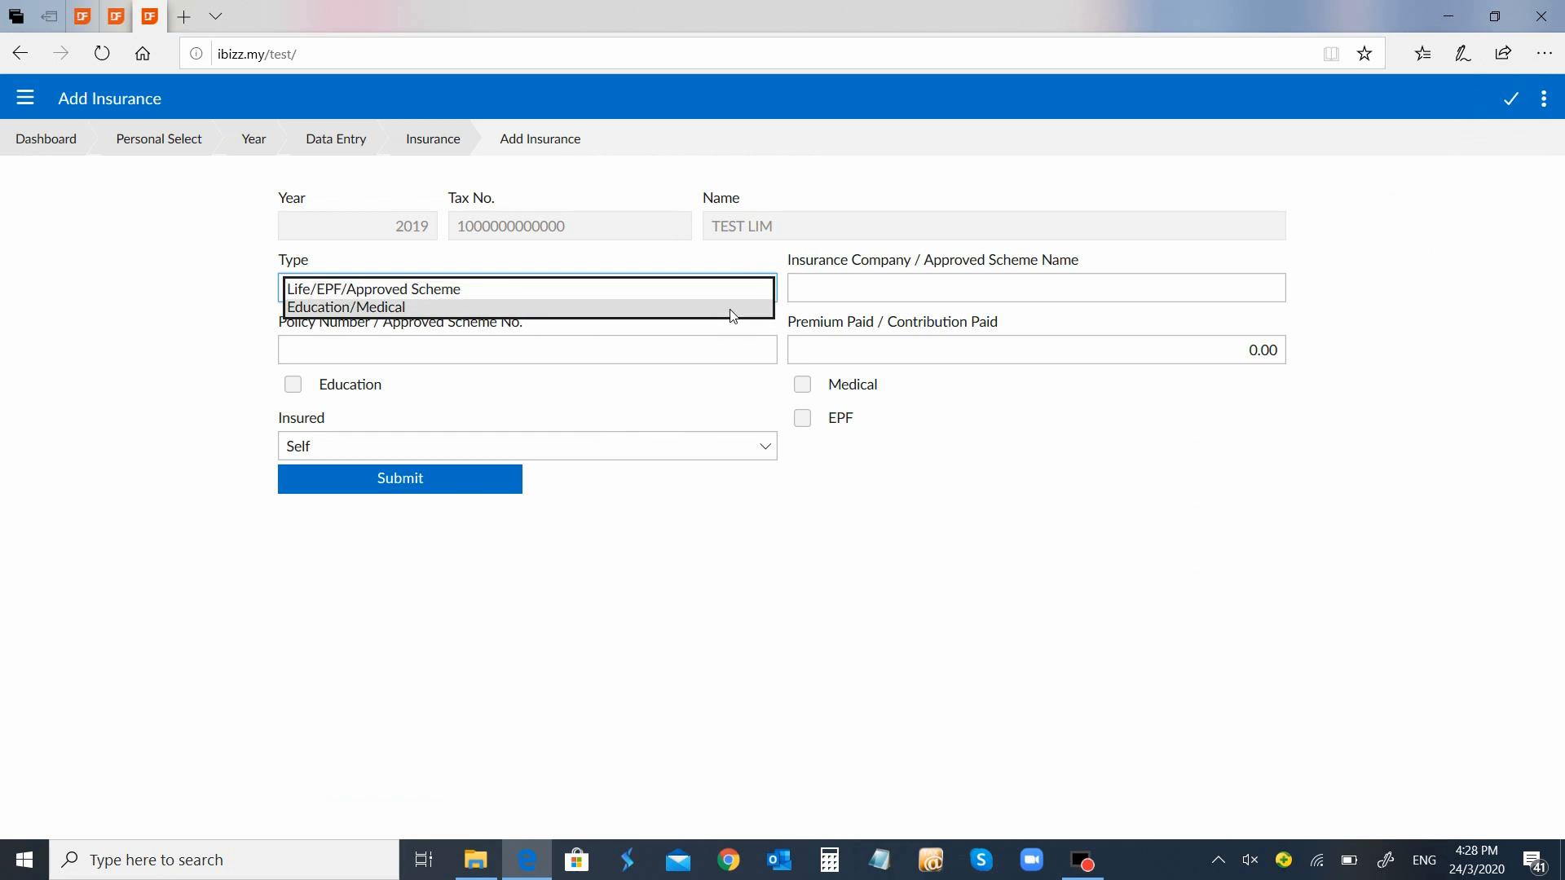
pyautogui.click(732, 291)
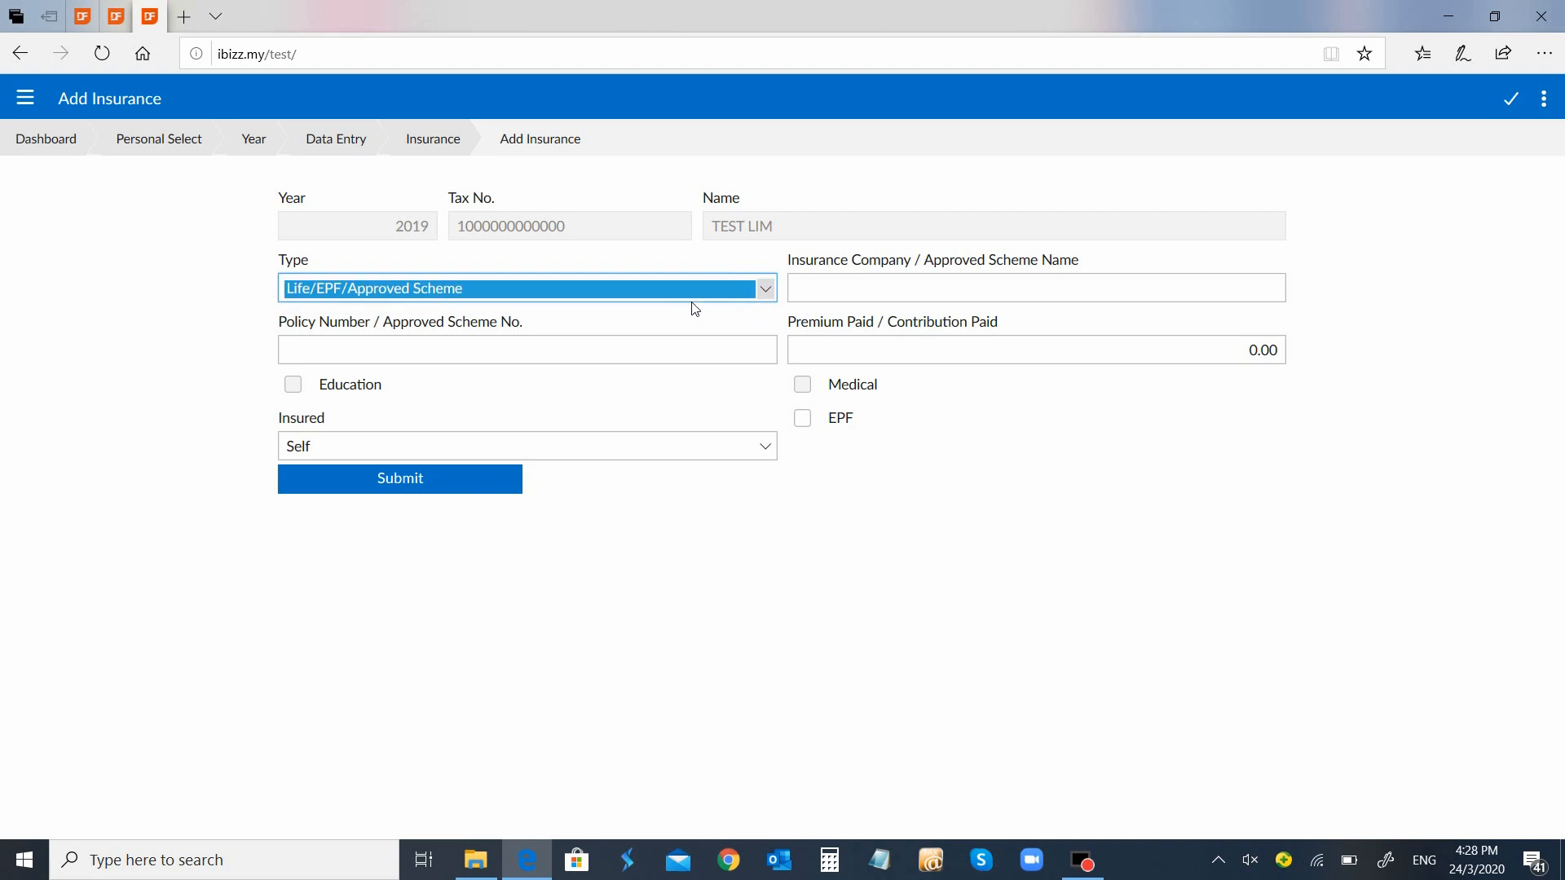
pyautogui.click(869, 297)
pyautogui.write('Al')
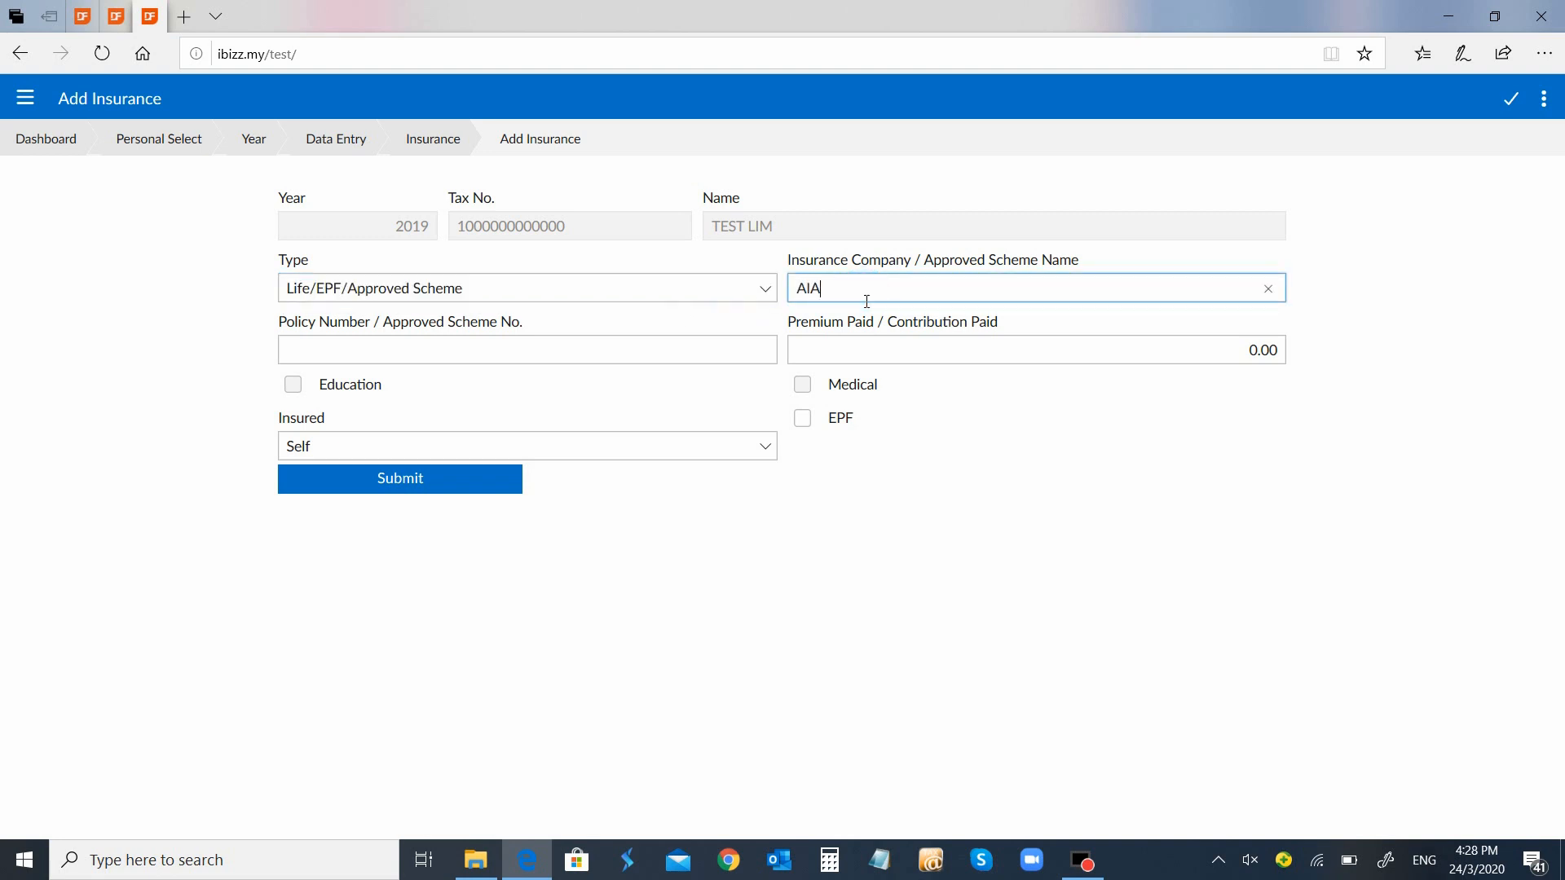
pyautogui.press('Tab')
pyautogui.write('3E456789')
pyautogui.press('Tab')
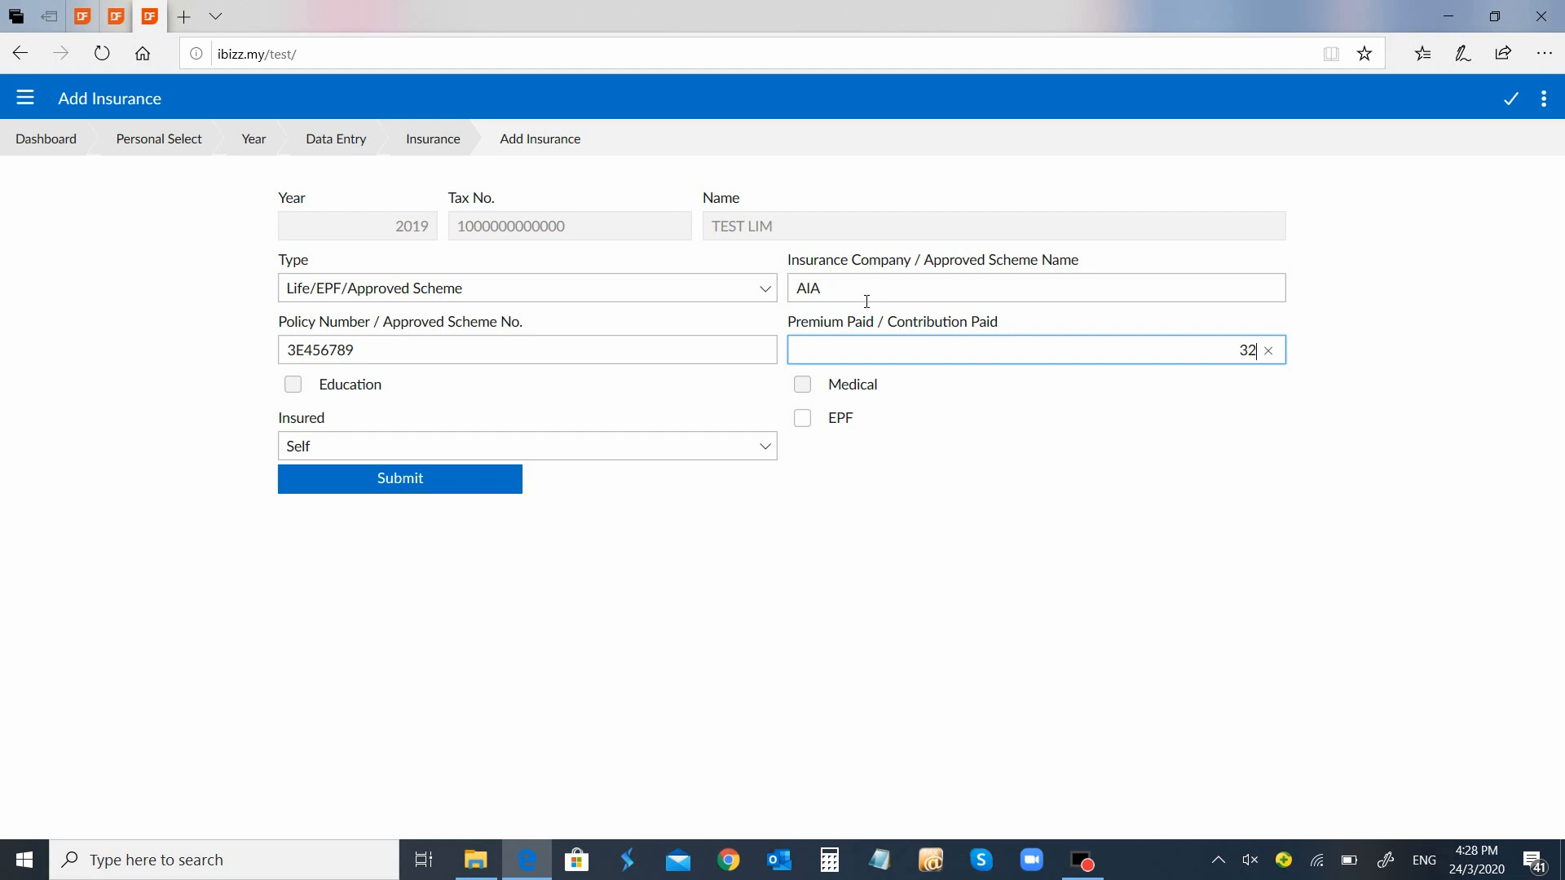
# Set the AIA premium to 3,500.00, keep Self as insured, and save the policy
pyautogui.write('500')
pyautogui.press('Tab')
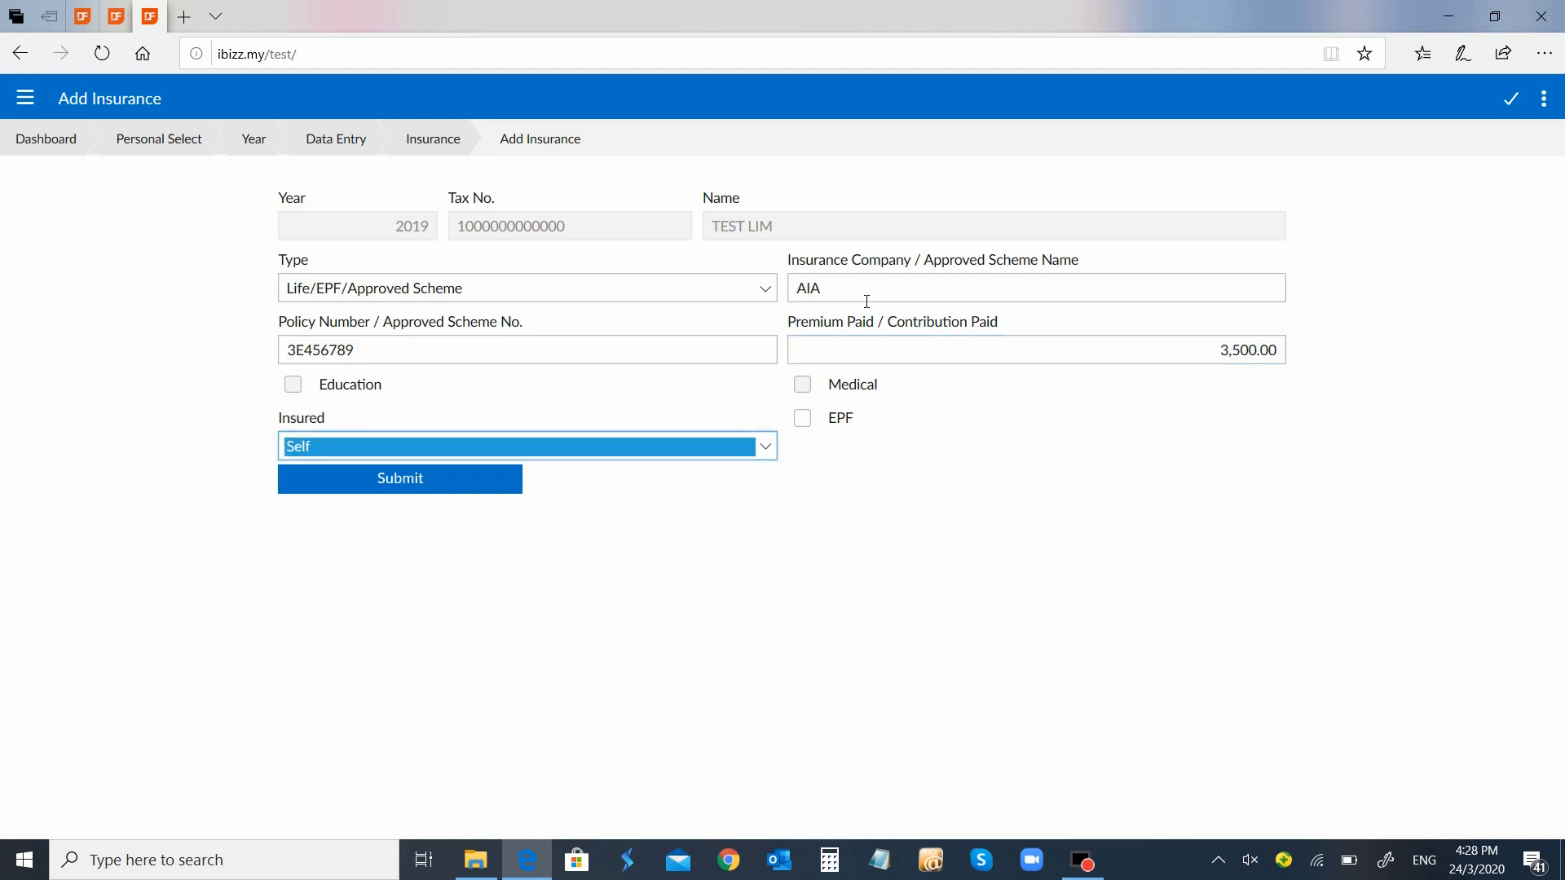
pyautogui.click(761, 447)
pyautogui.click(761, 448)
pyautogui.click(385, 482)
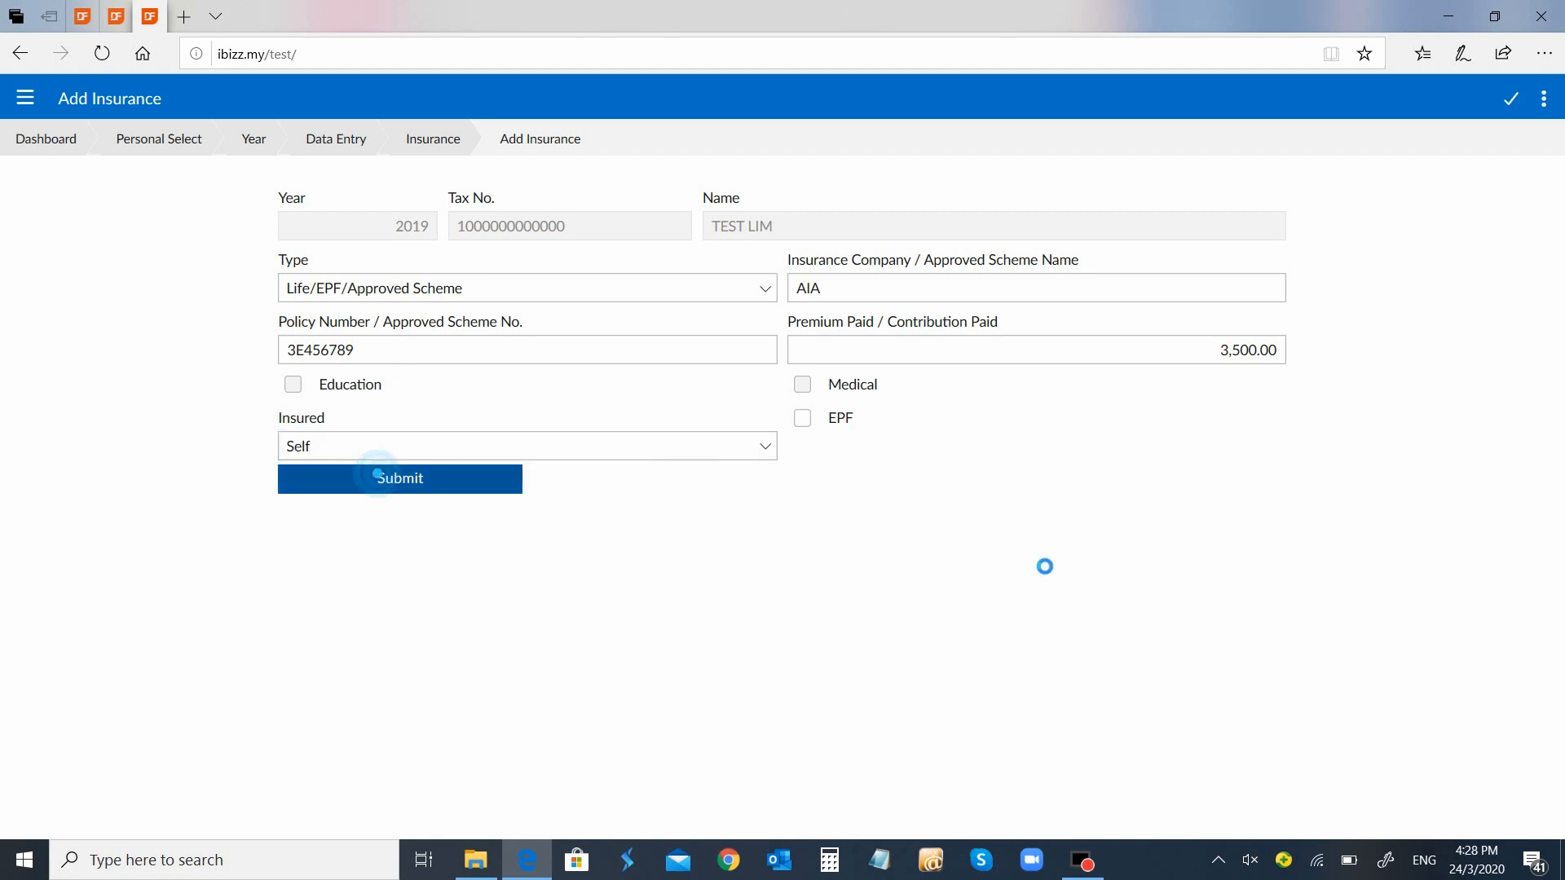
pyautogui.click(1544, 115)
# Add a Life/EPF/Approved Scheme entry named EPF with a 5,000.00 contribution, ticked as EPF, and save it
pyautogui.click(1486, 144)
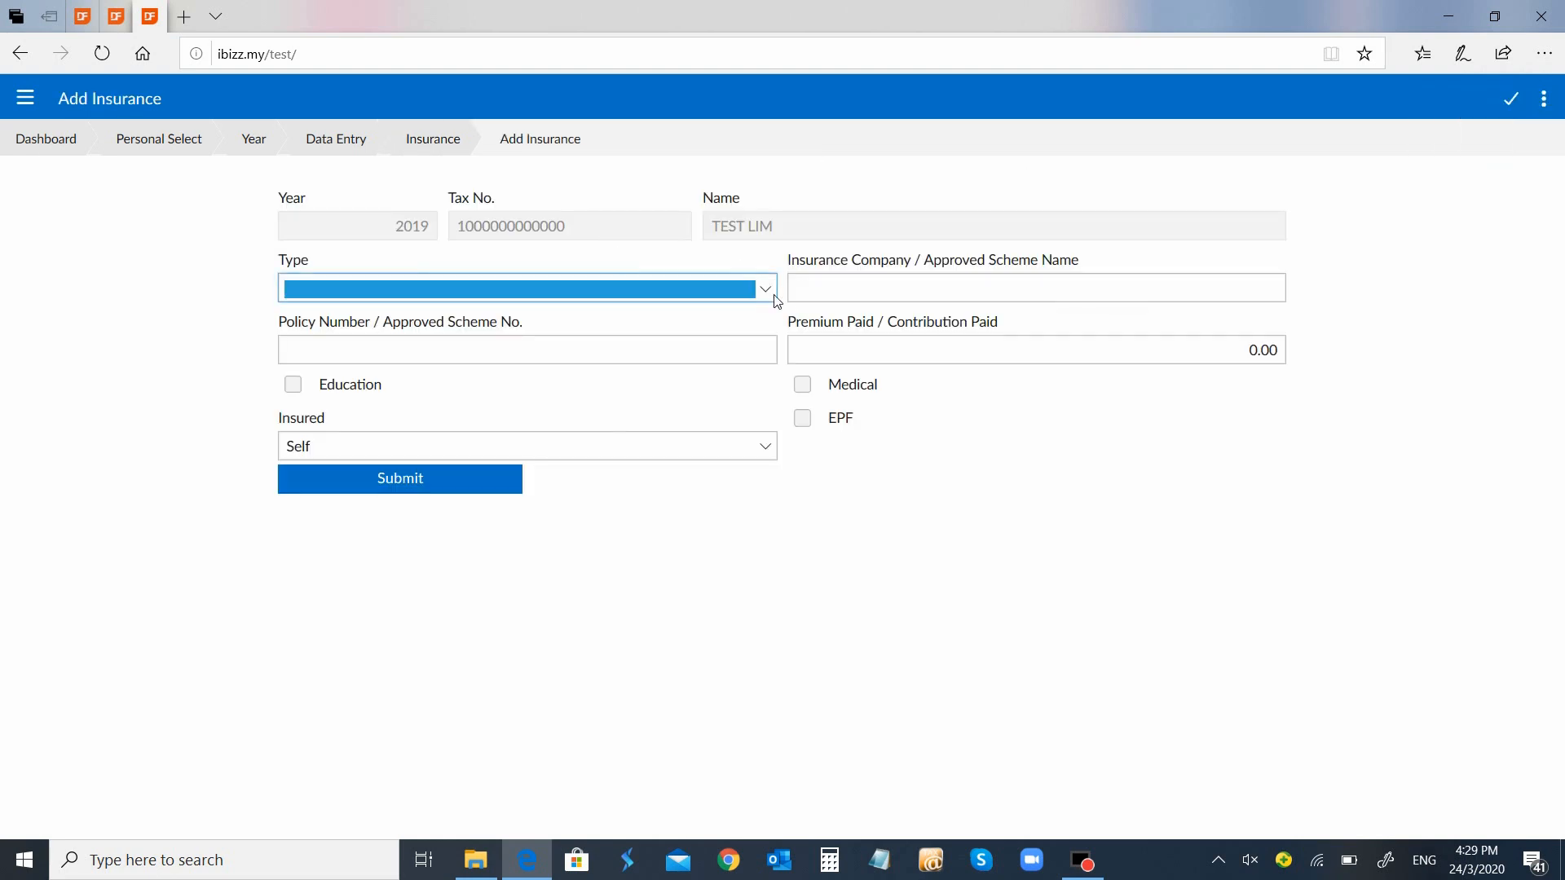
pyautogui.click(766, 289)
pyautogui.click(751, 290)
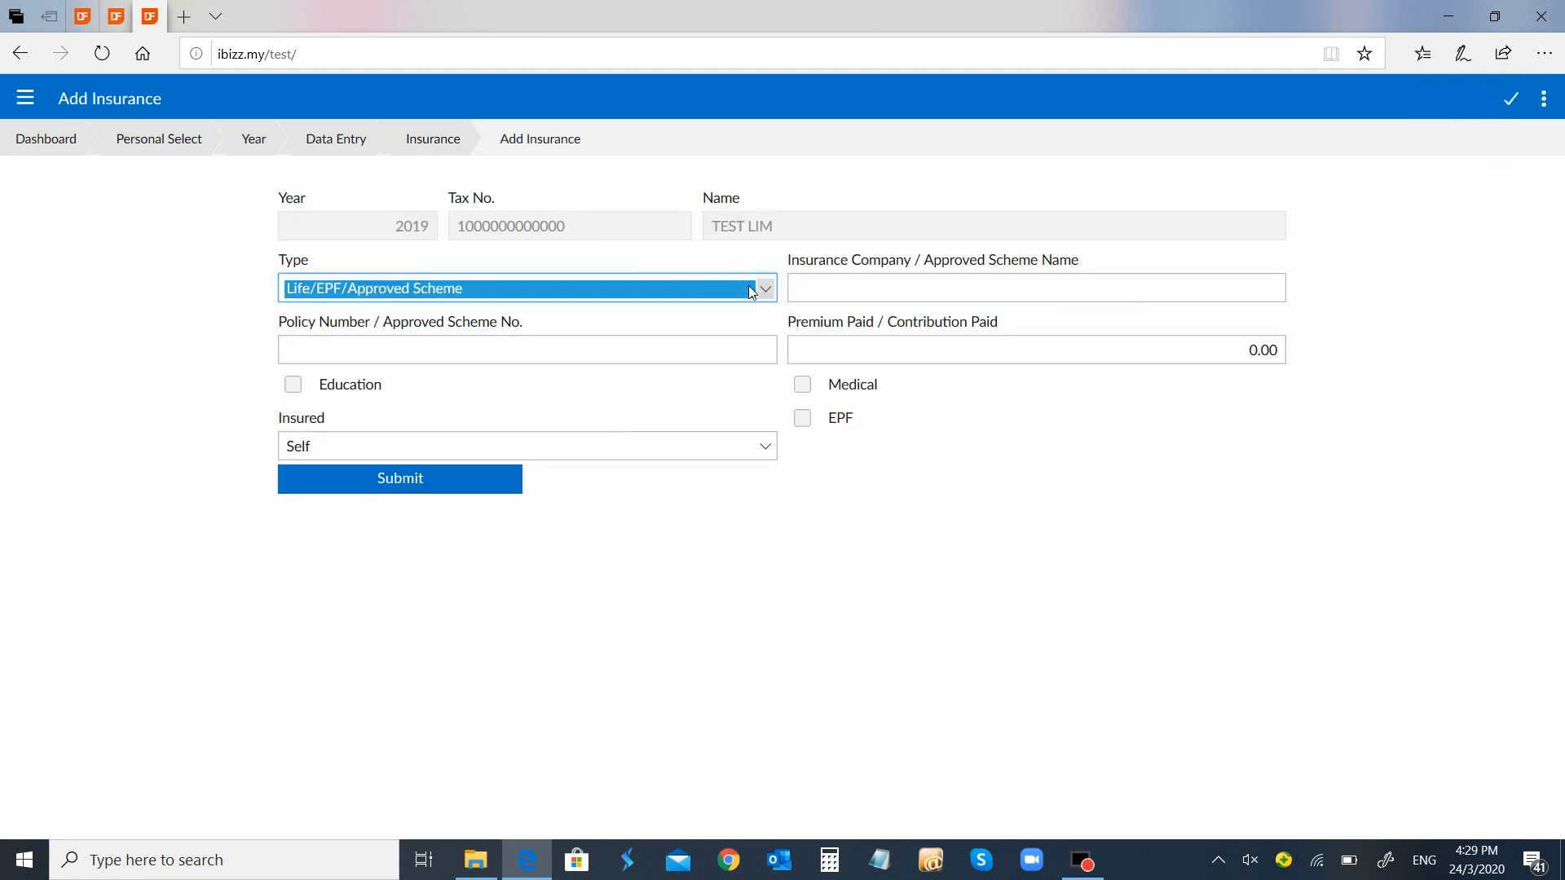
pyautogui.press('Tab')
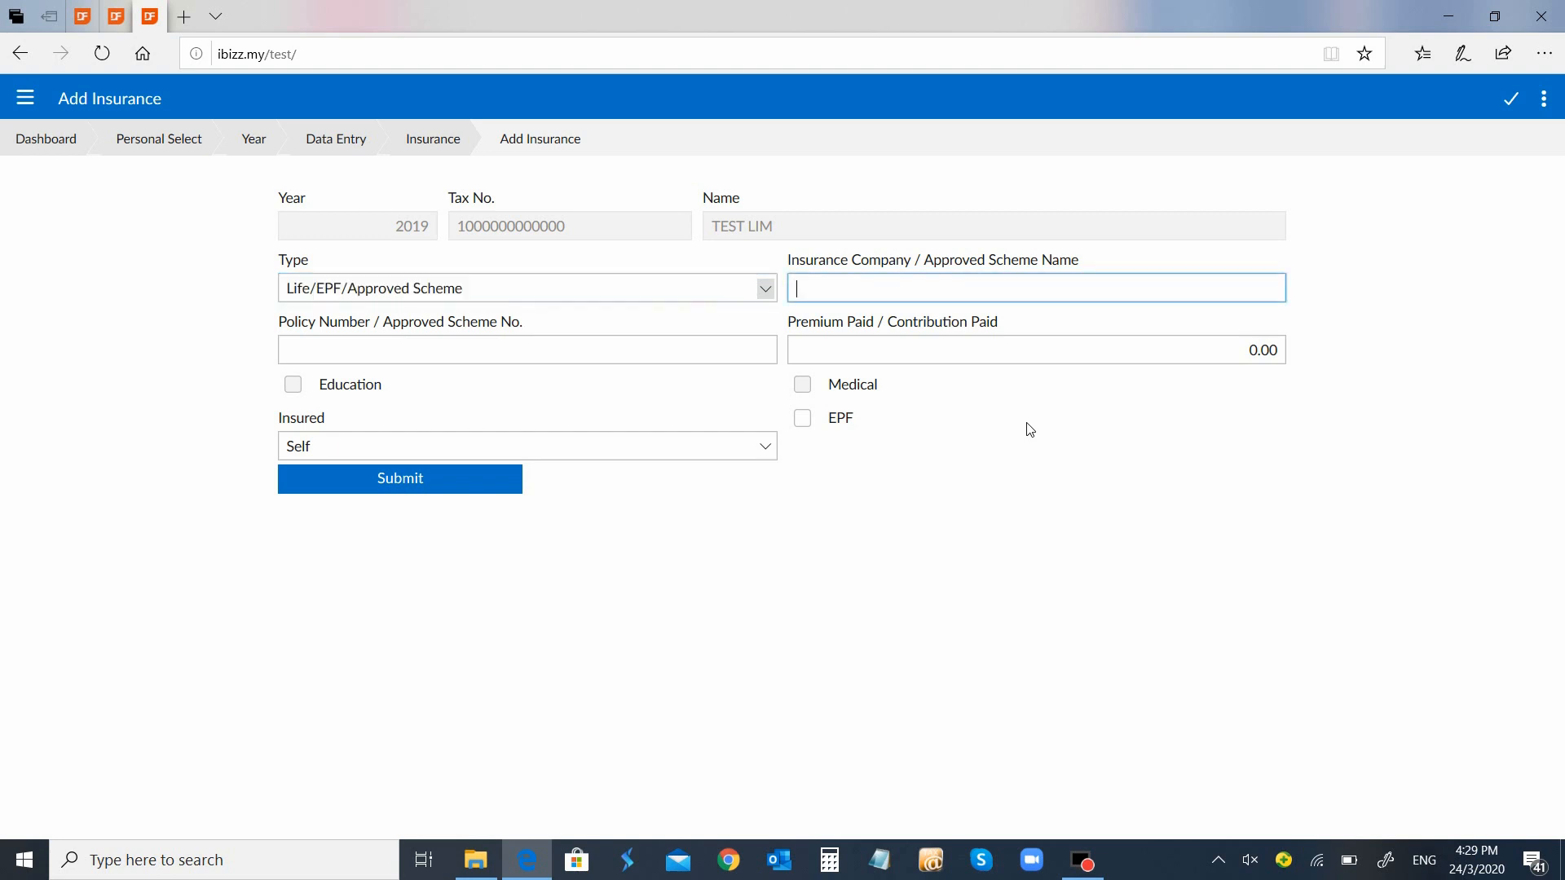
pyautogui.write('EPF')
pyautogui.press('Tab')
pyautogui.press('Tab')
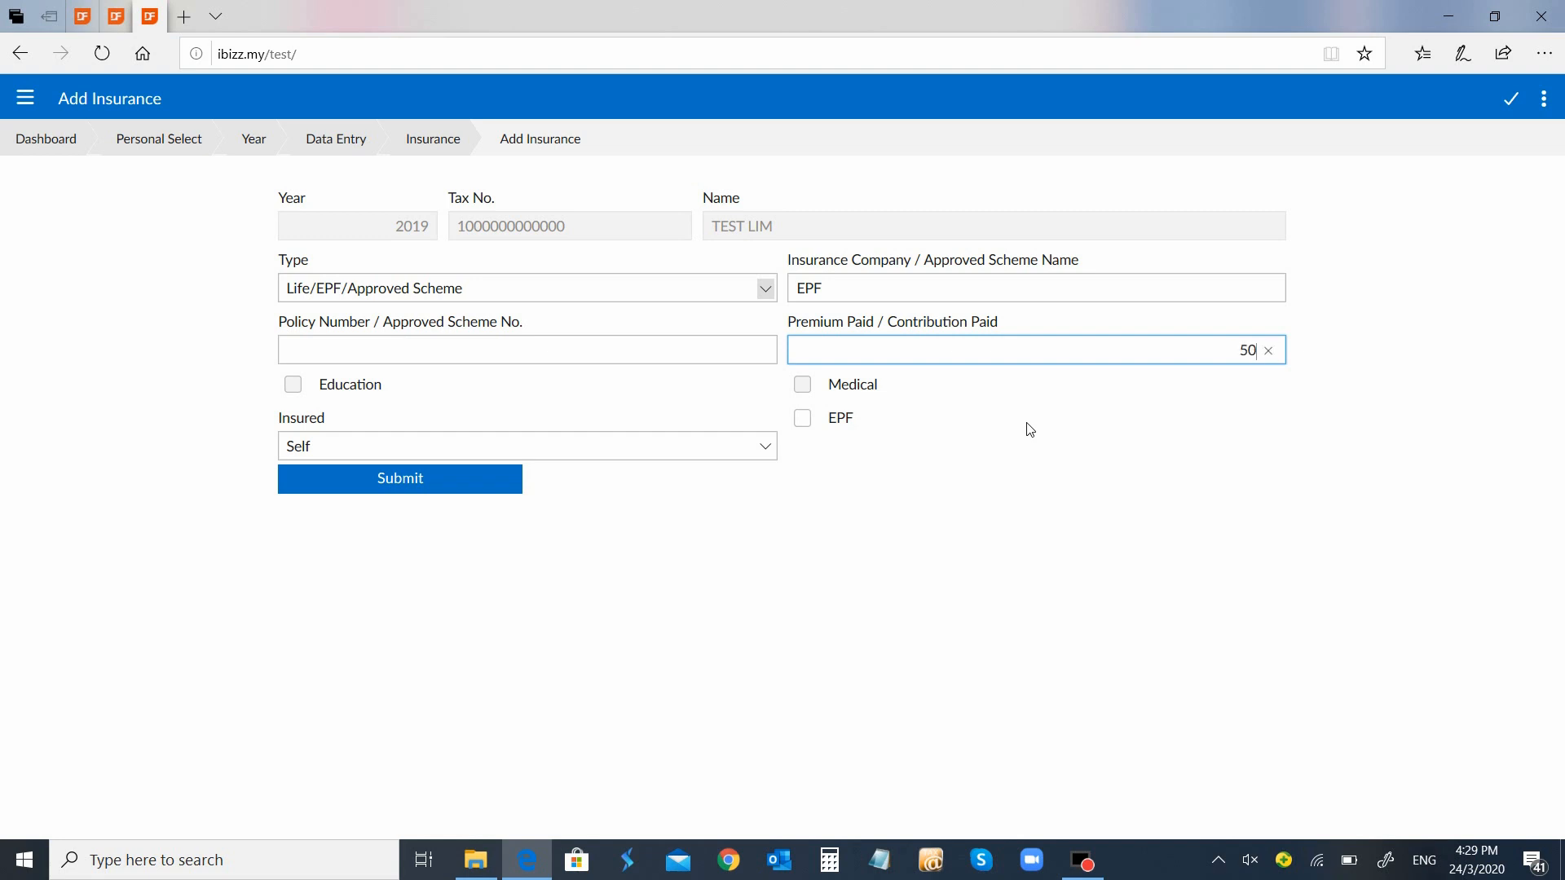
pyautogui.click(806, 424)
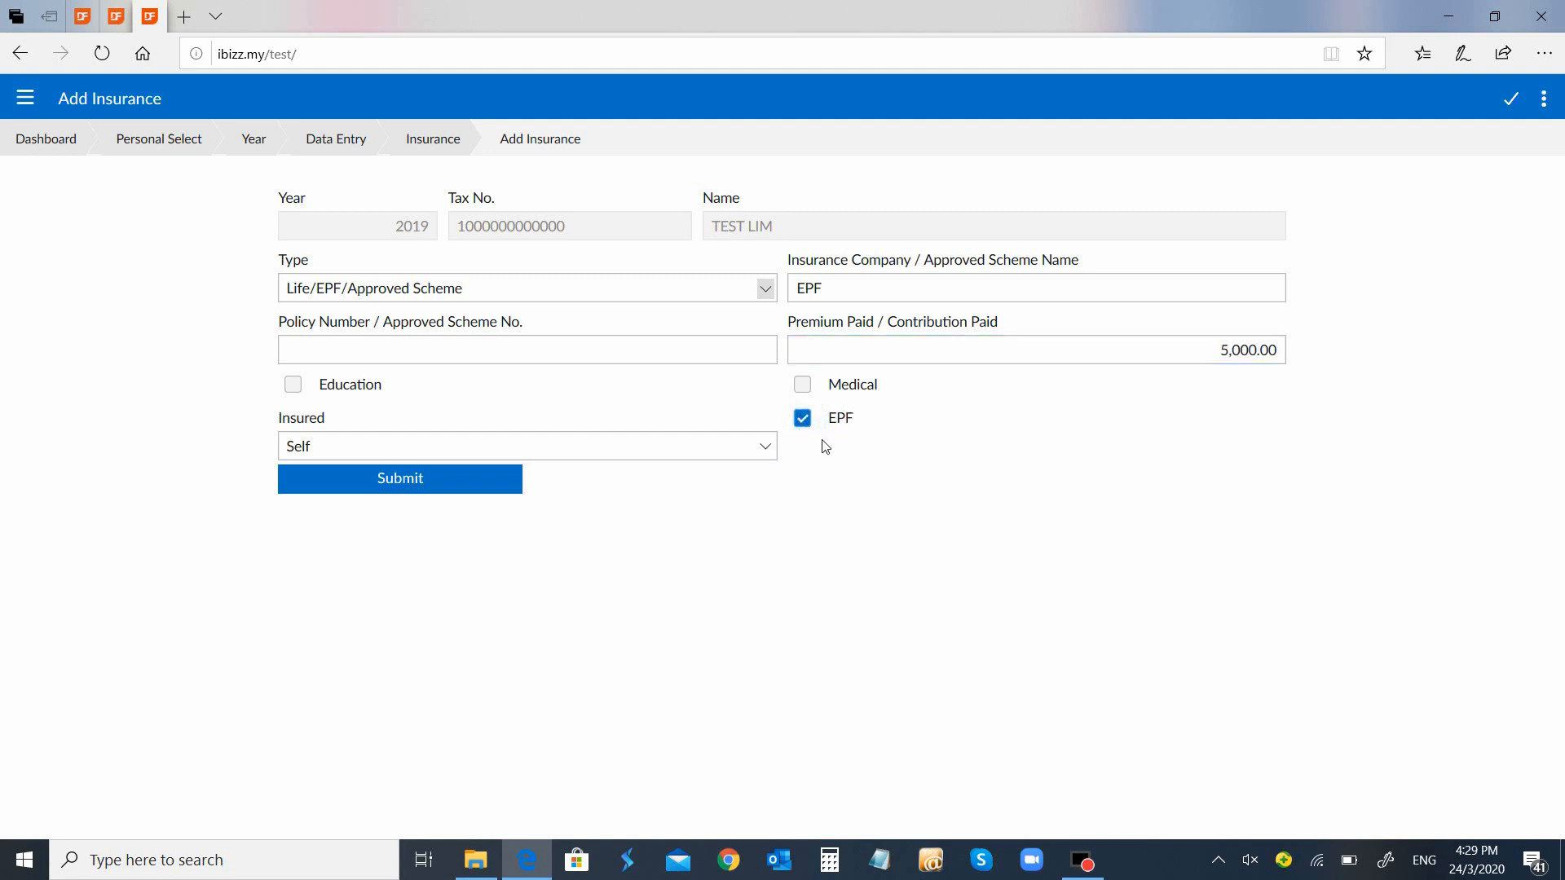
pyautogui.click(519, 479)
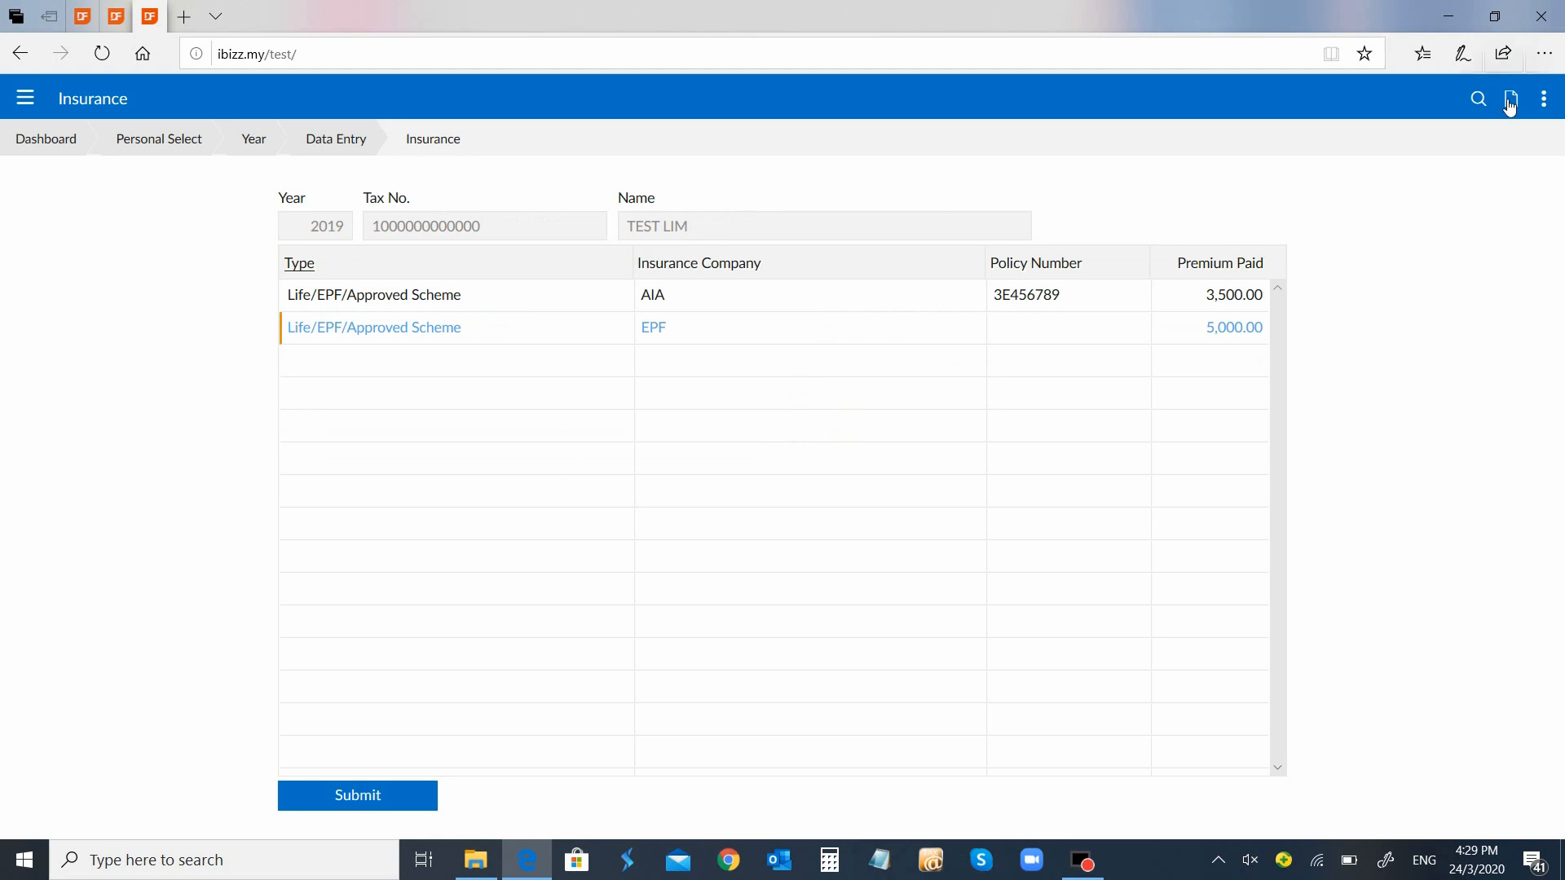
# Add a PRUDENTIAL Education/Medical policy 98765456 with a 6,000.00 premium, marked Medical, and save it
pyautogui.click(1510, 100)
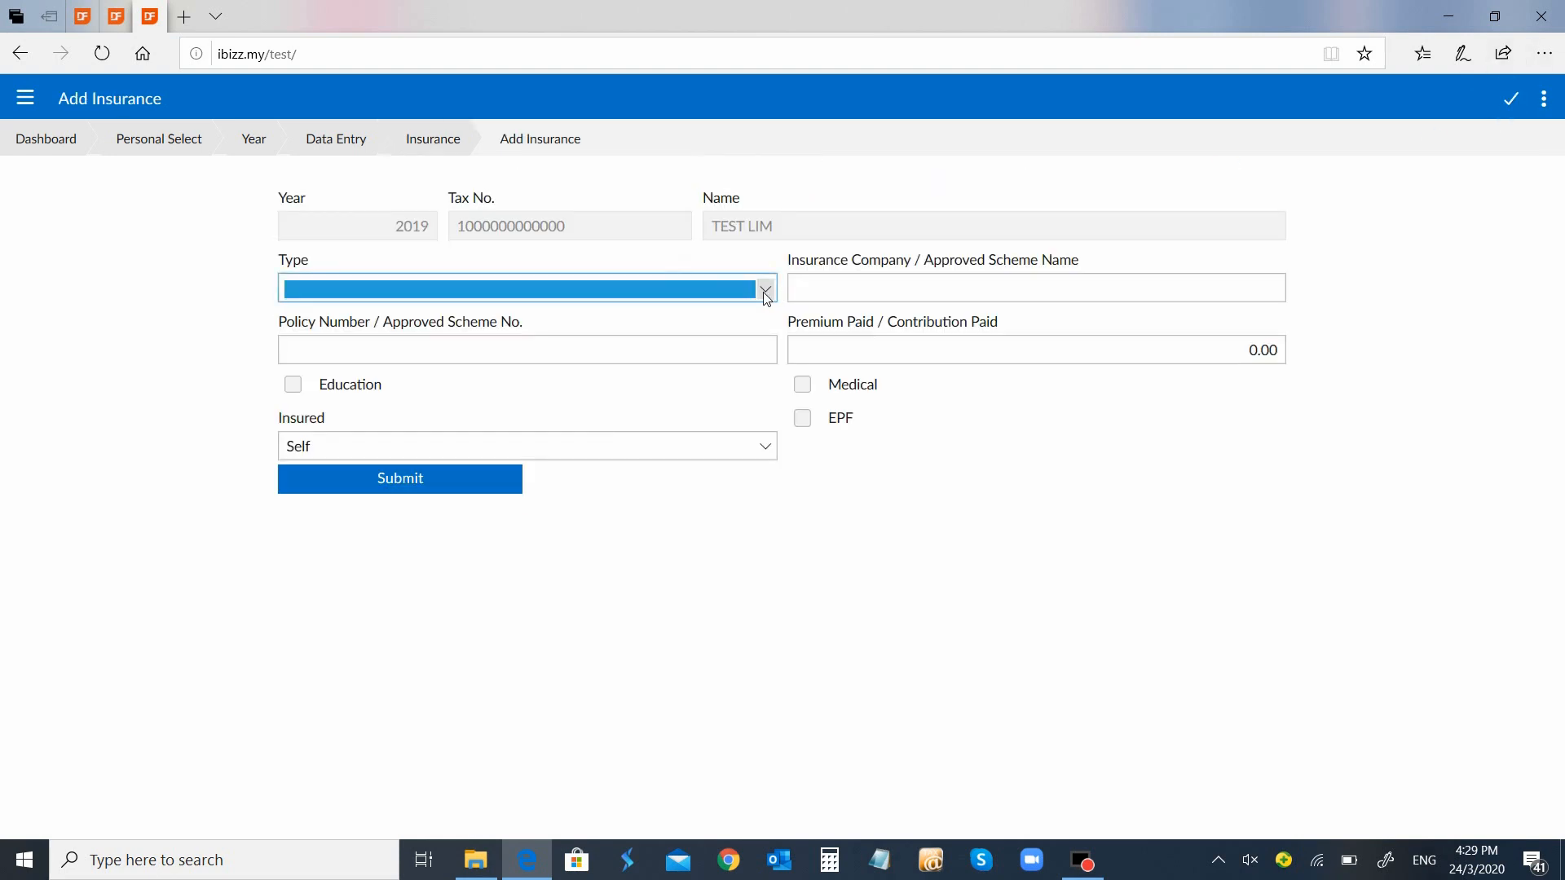
pyautogui.click(766, 290)
pyautogui.click(733, 305)
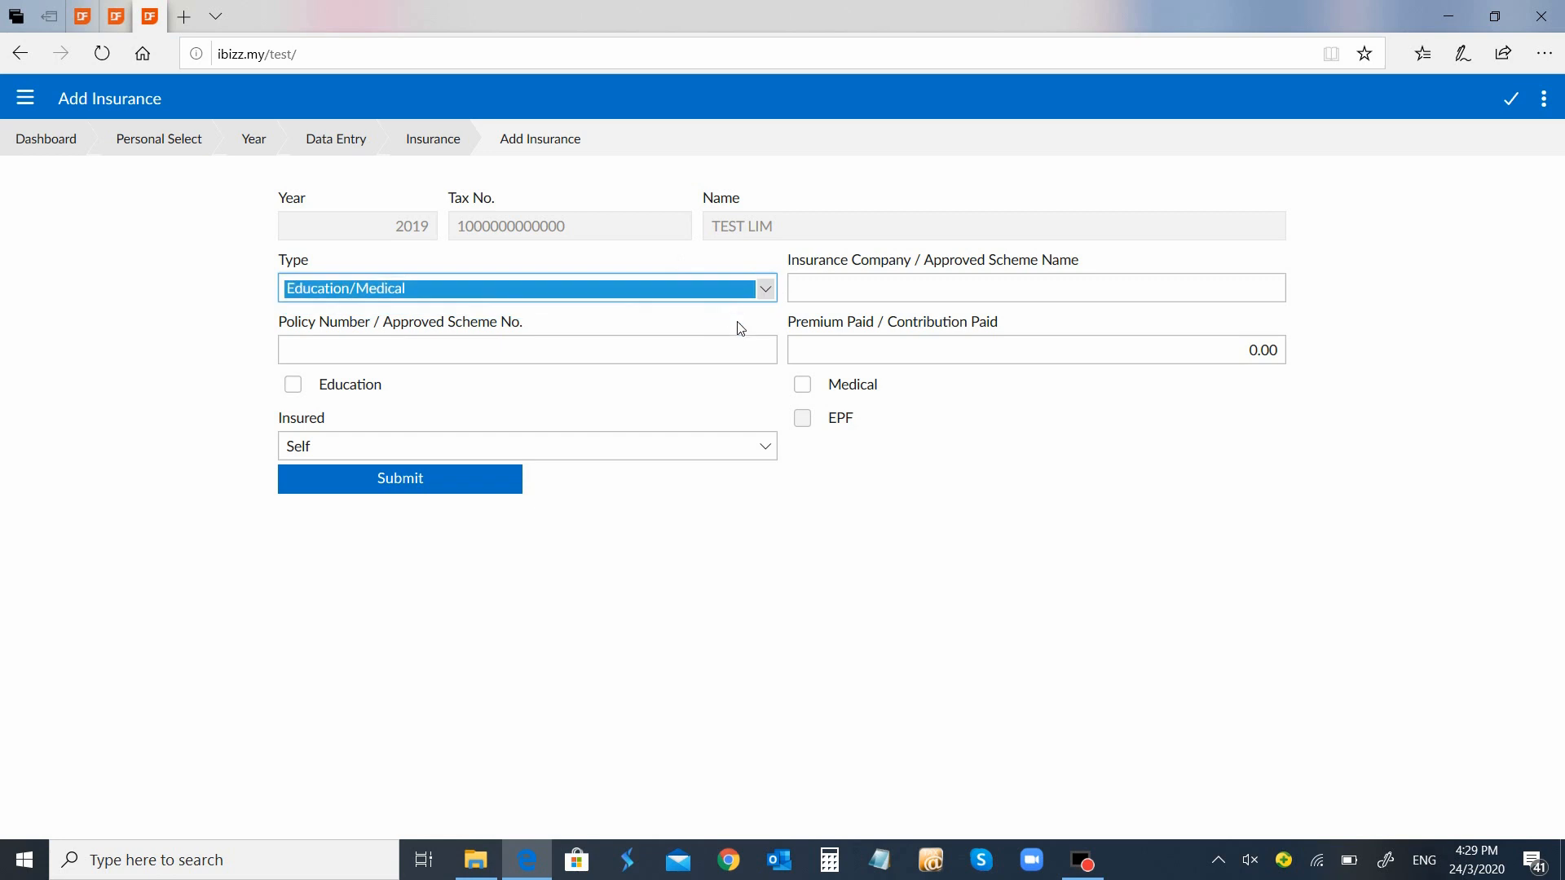
pyautogui.press('Tab')
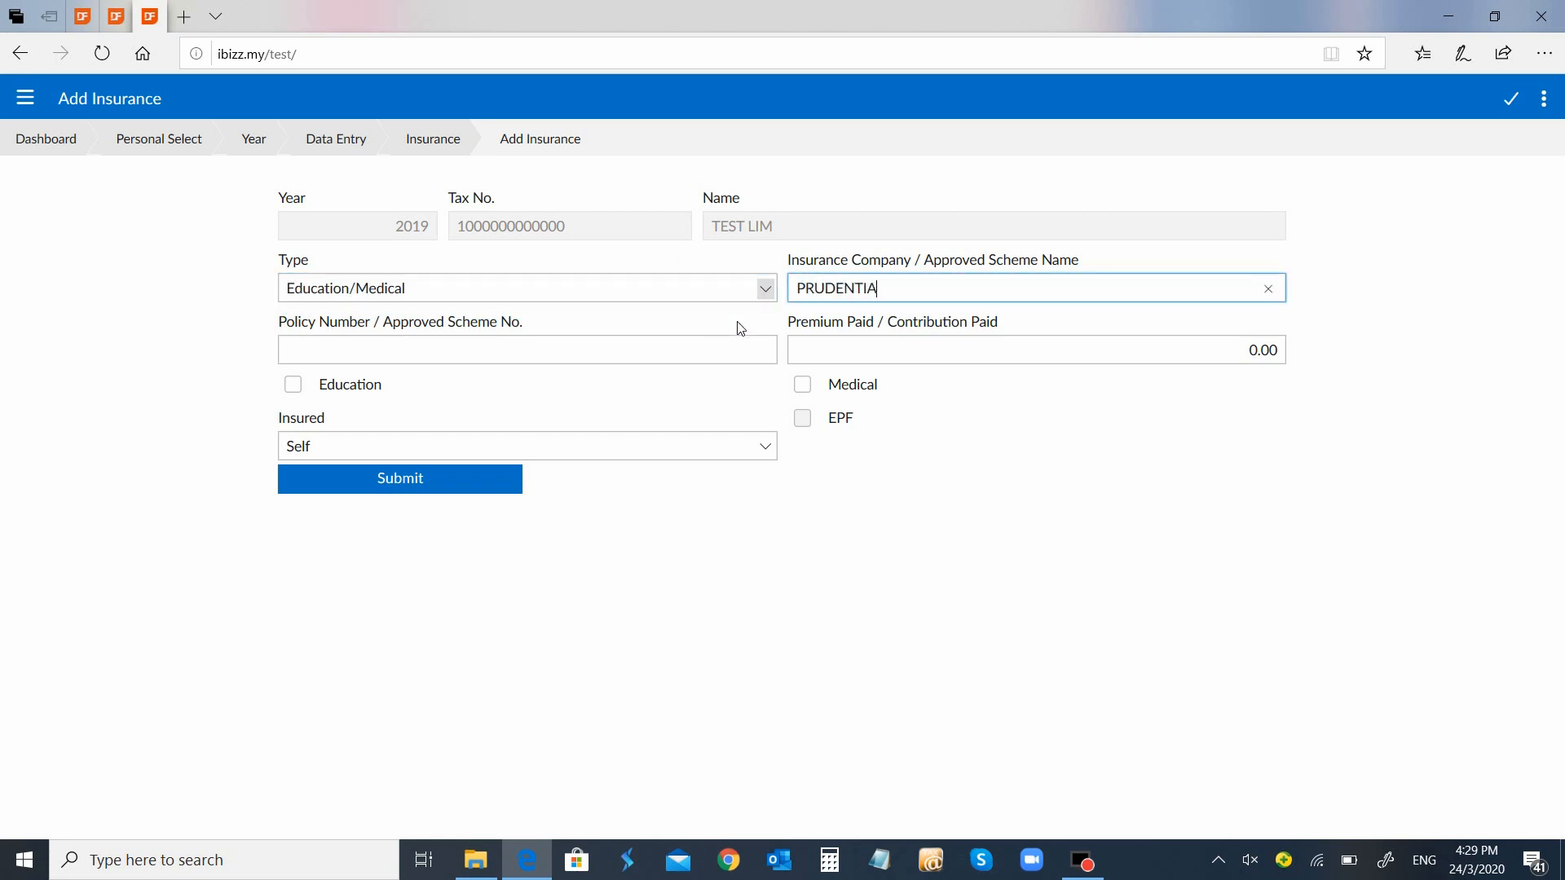
pyautogui.write('PRUDENTIAL')
pyautogui.press('Tab')
pyautogui.write('98765456')
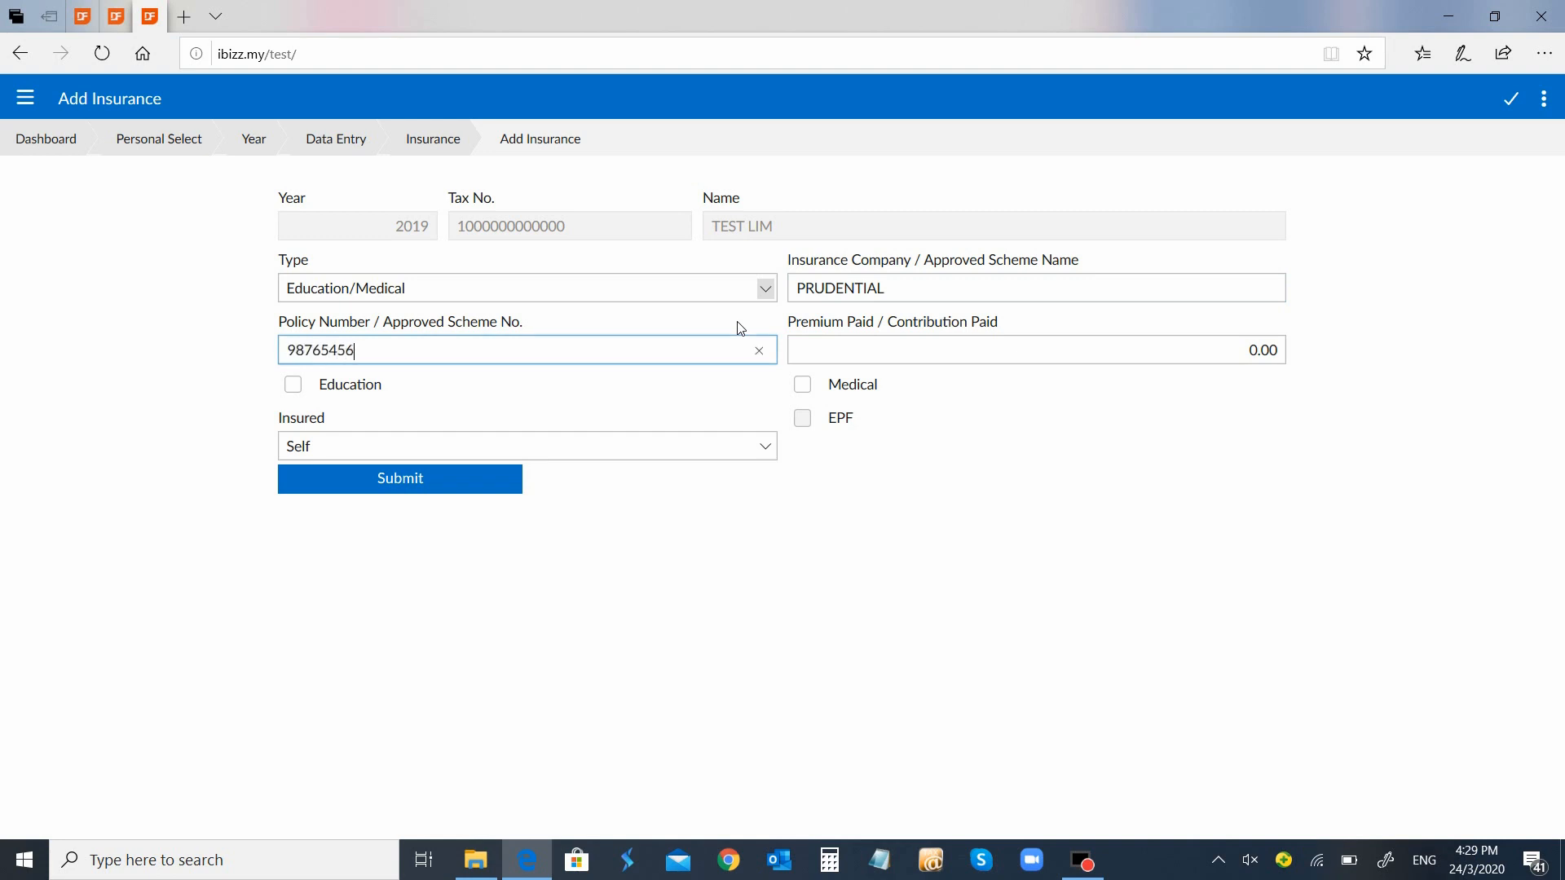
pyautogui.press('Tab')
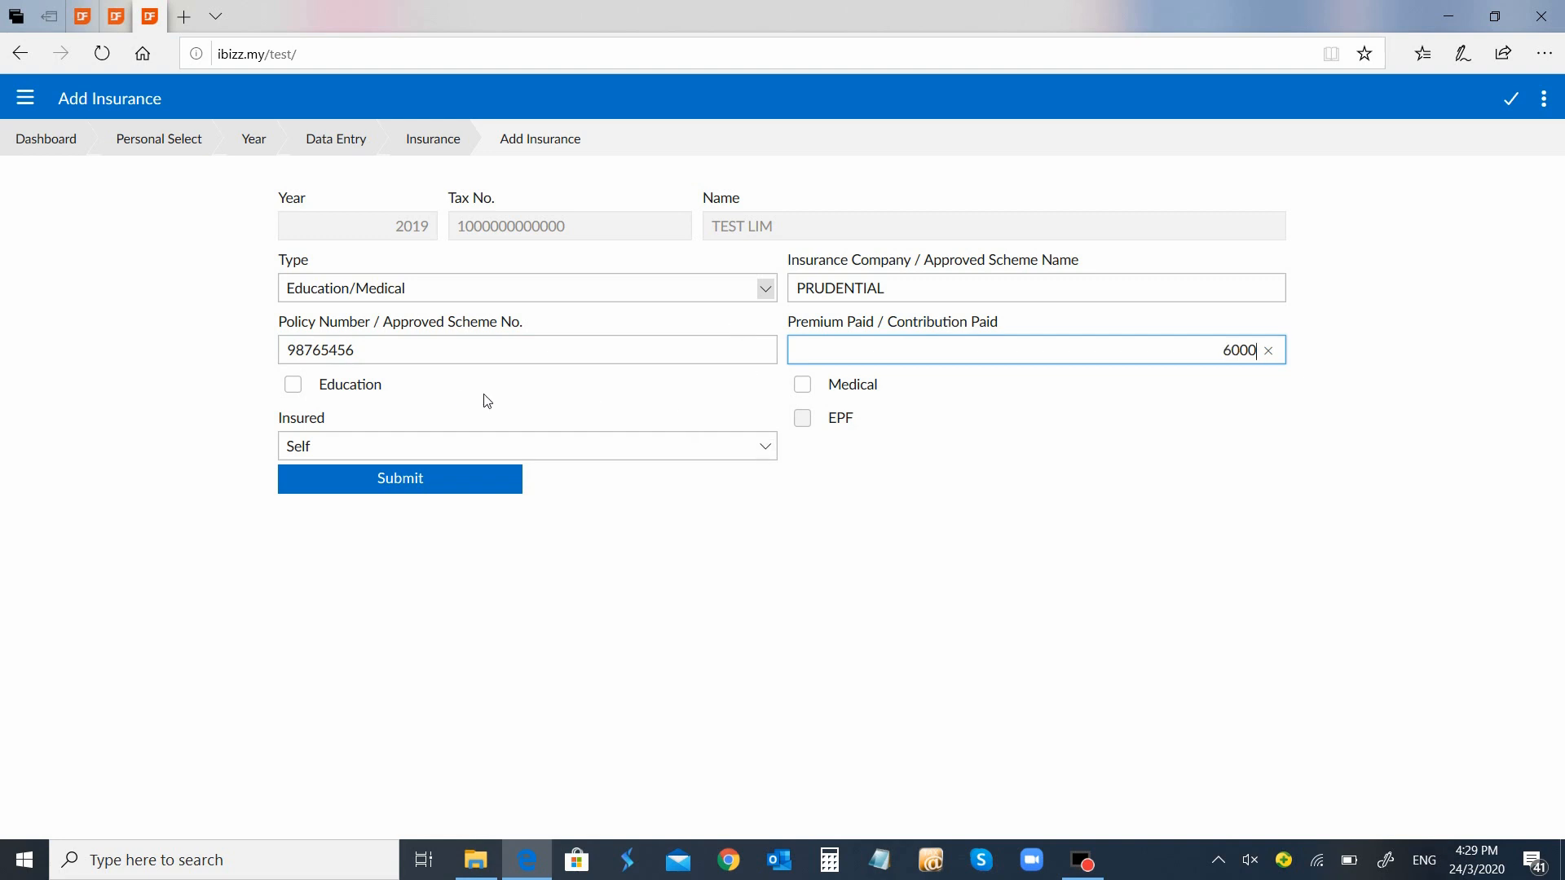
pyautogui.click(802, 386)
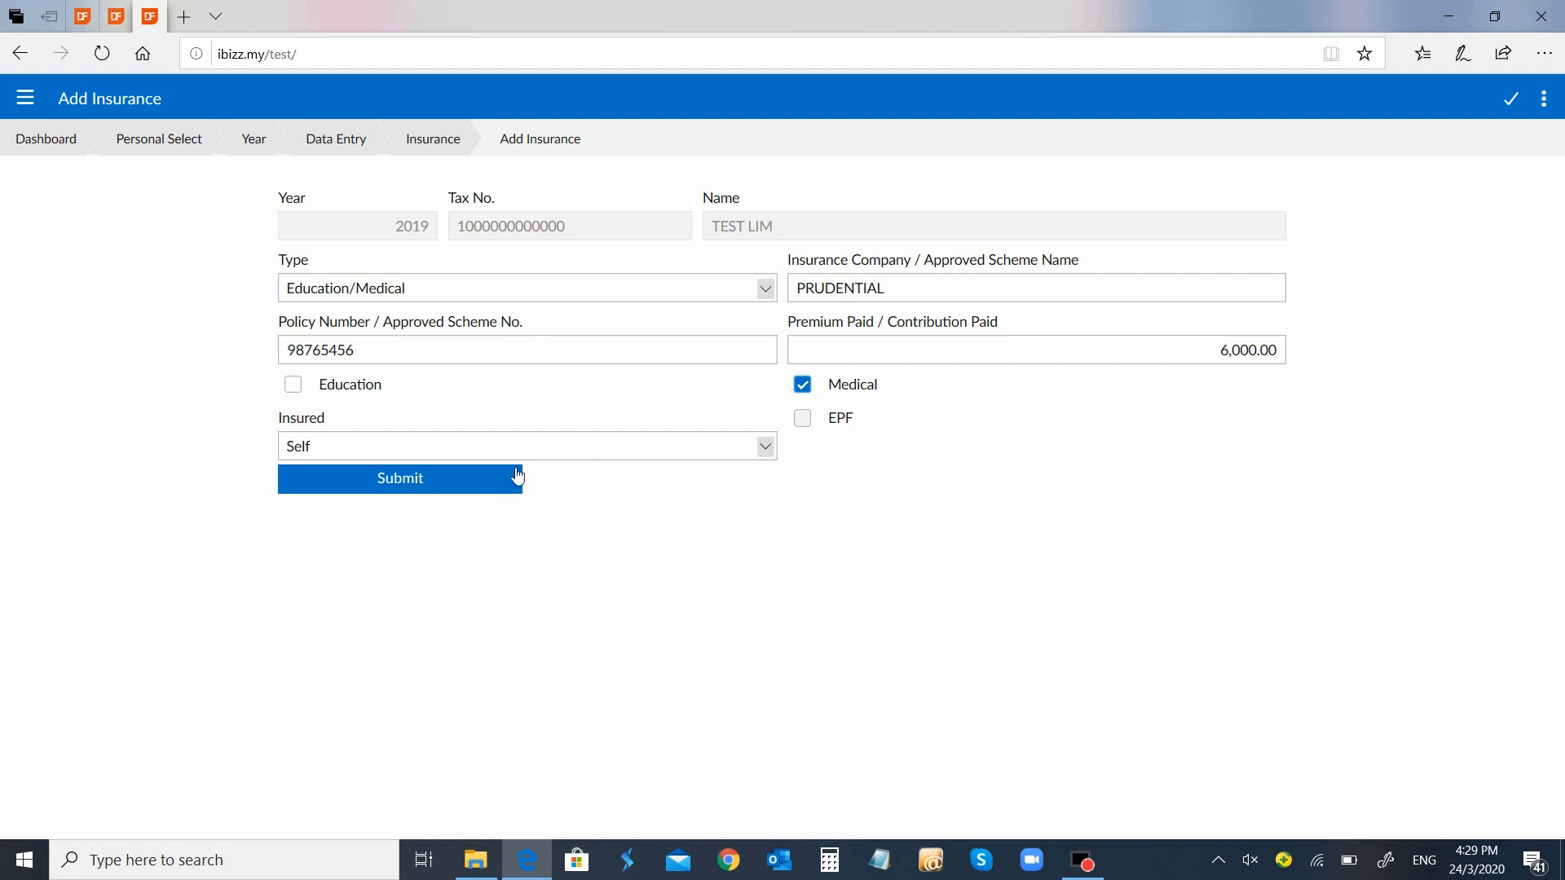
pyautogui.click(451, 483)
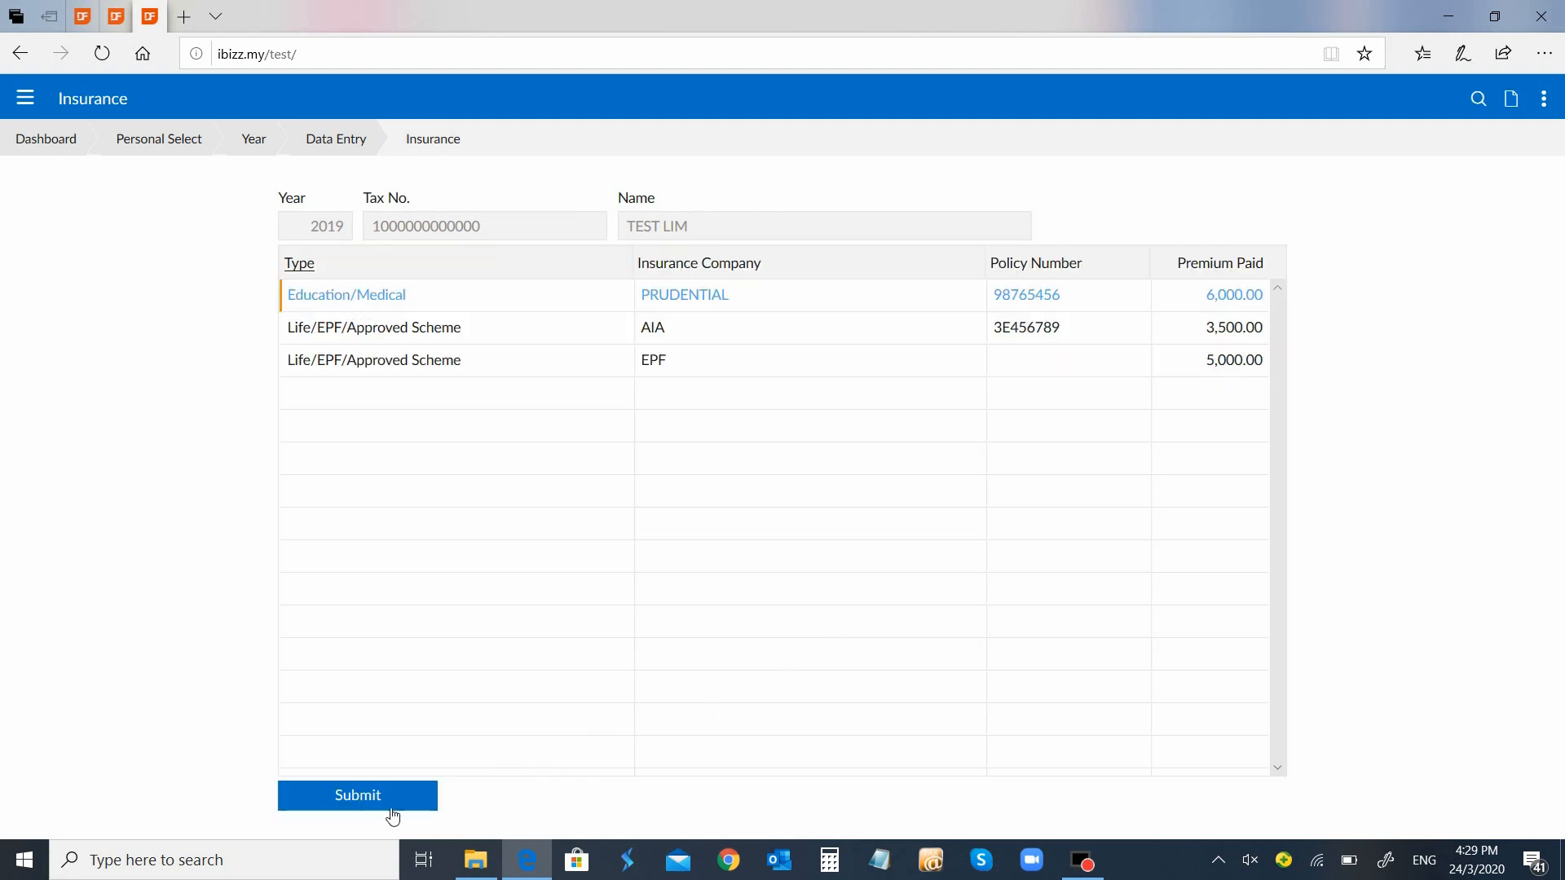
# Submit the insurance list, then open Child/Parent relief and discard the started child entry unsaved
pyautogui.click(392, 807)
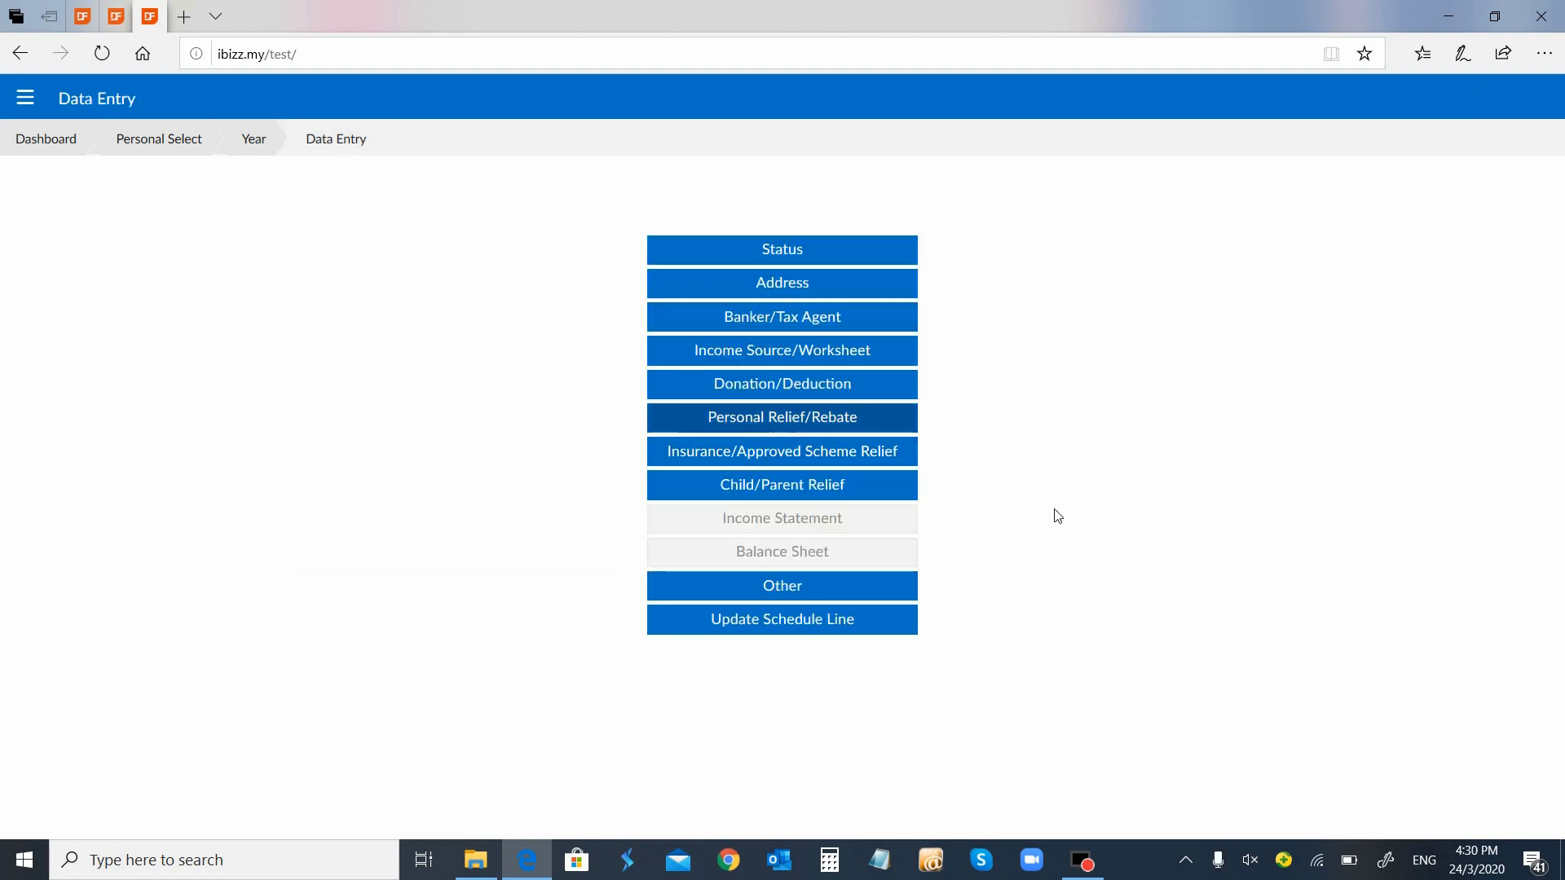
pyautogui.click(780, 491)
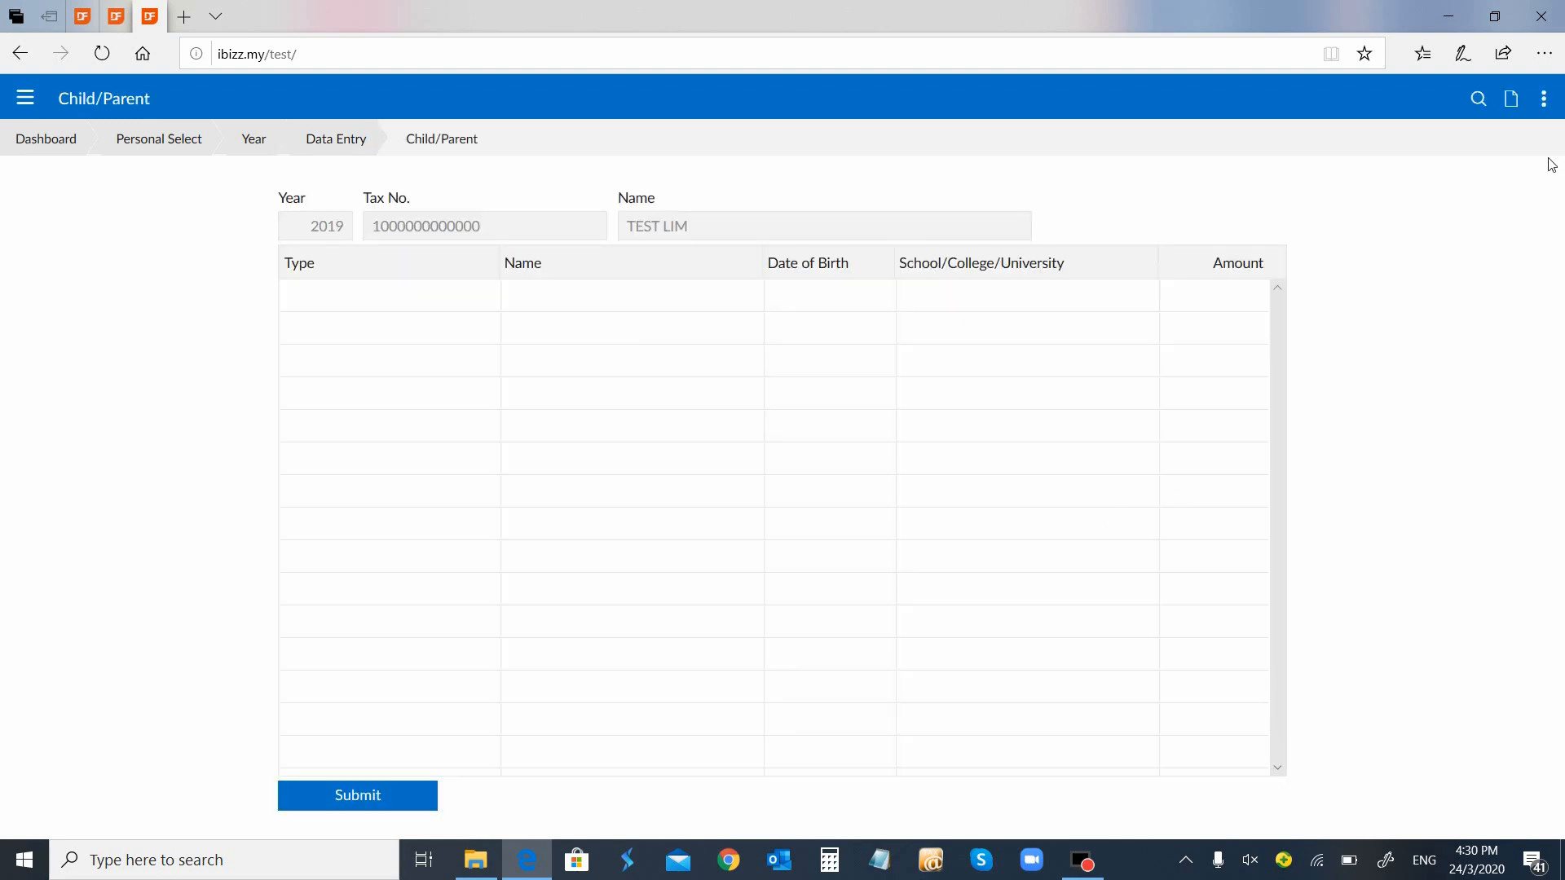
pyautogui.click(1518, 109)
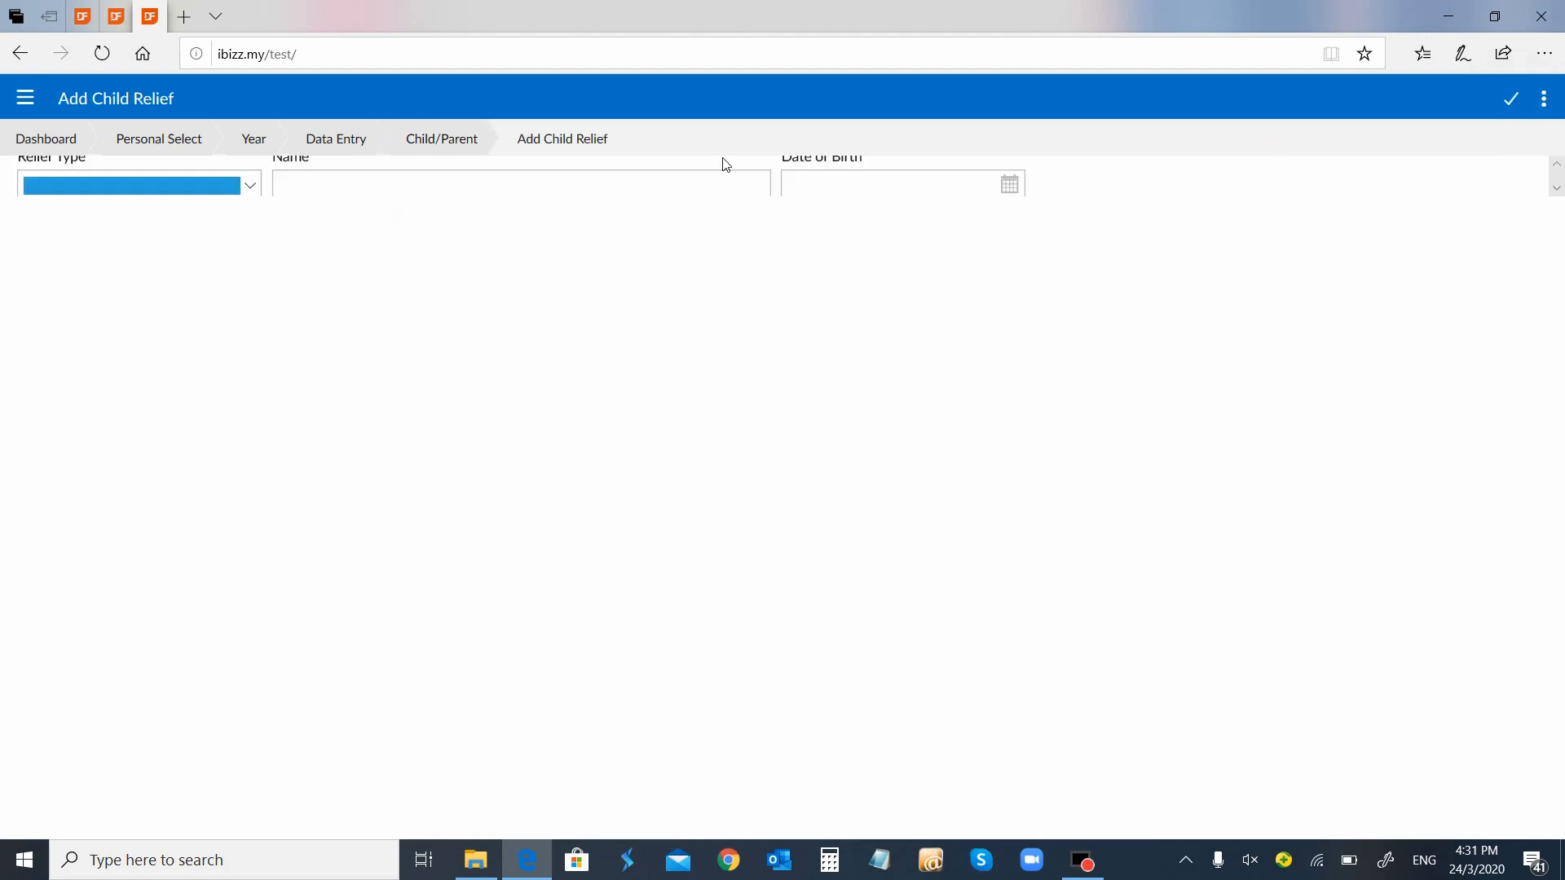
pyautogui.click(506, 285)
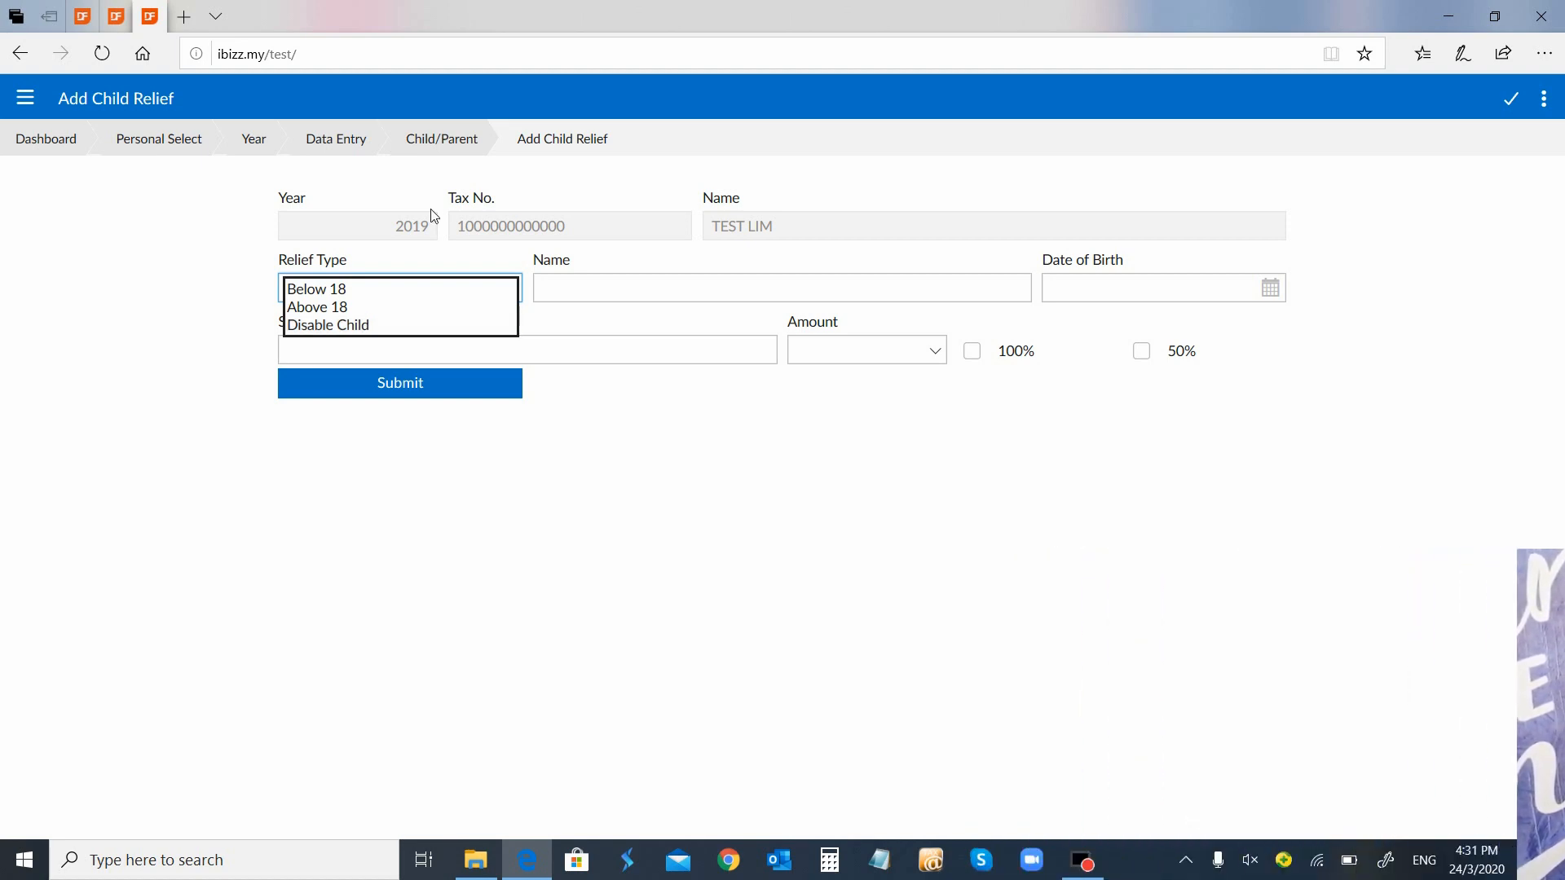
pyautogui.click(456, 145)
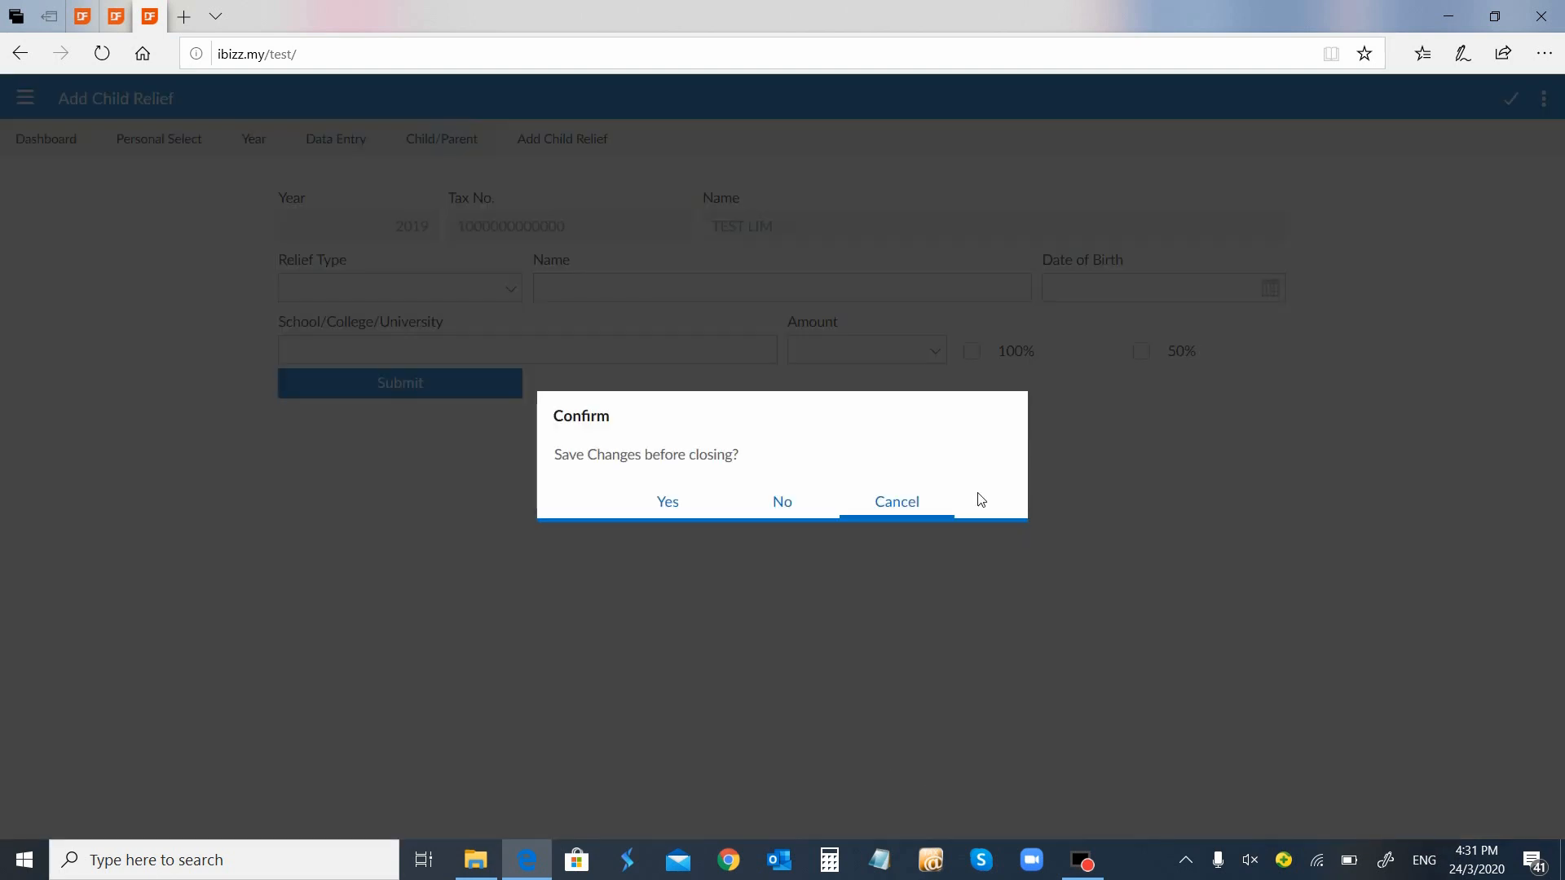
pyautogui.click(784, 511)
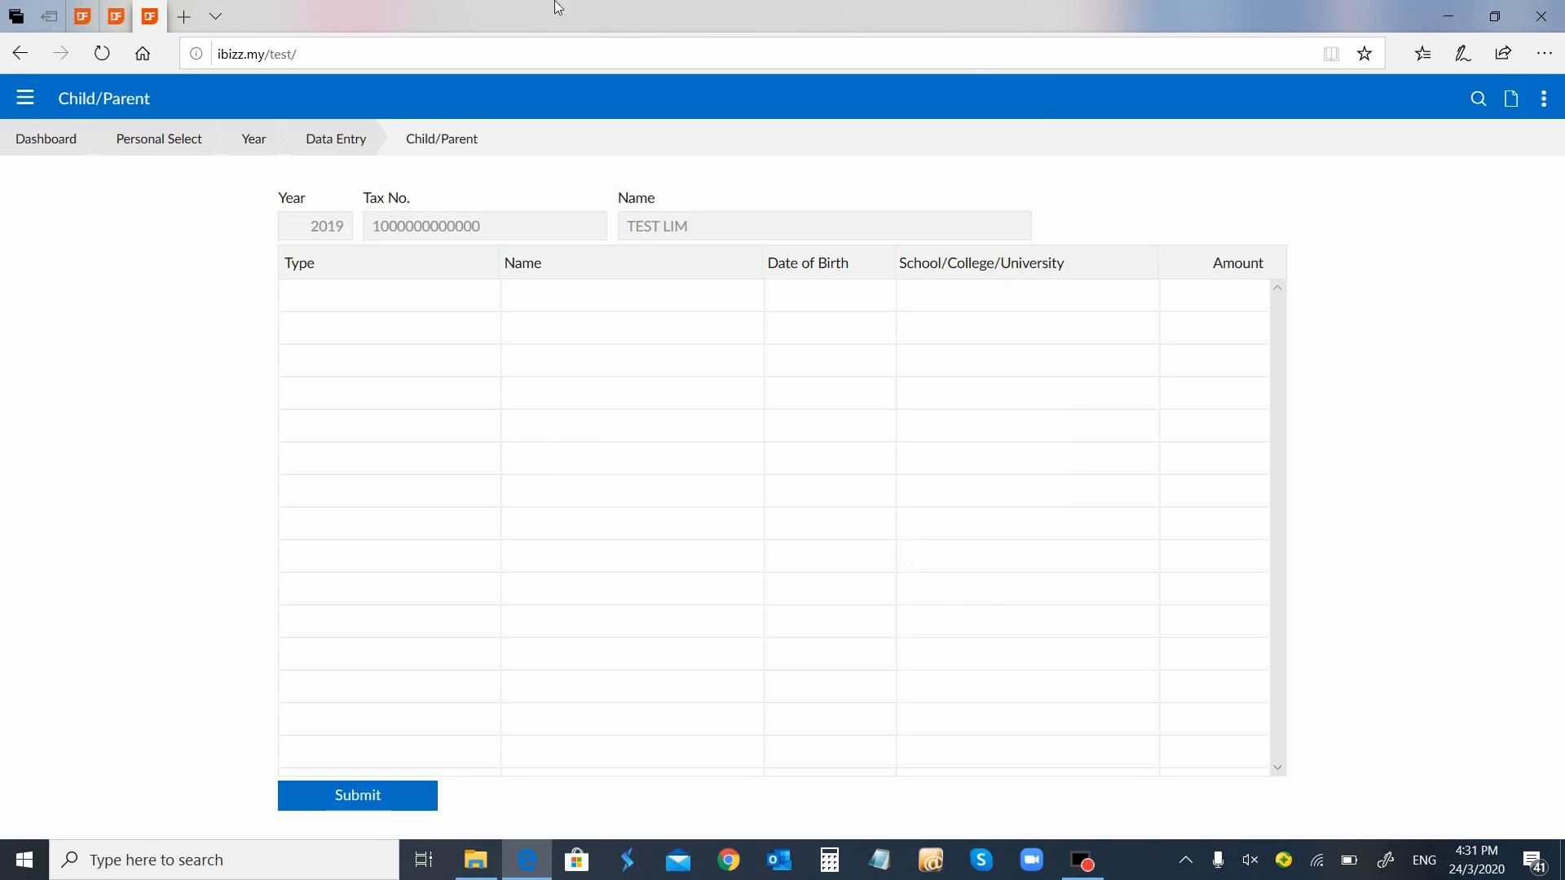
# Browse the Other section's entry types without saving anything, then return to Data Entry
pyautogui.click(338, 139)
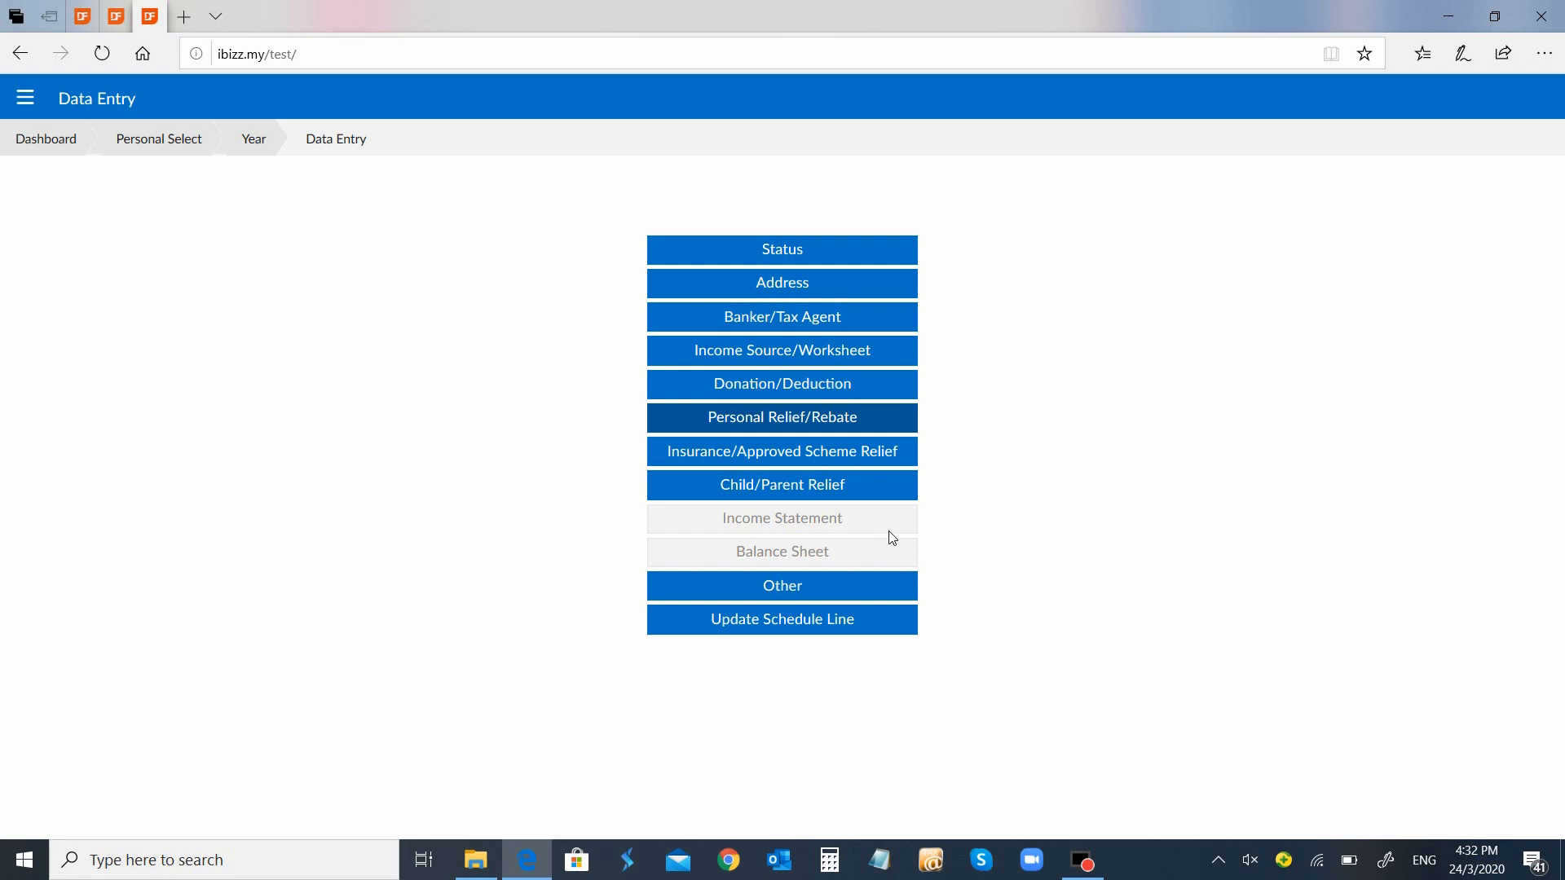
pyautogui.click(821, 594)
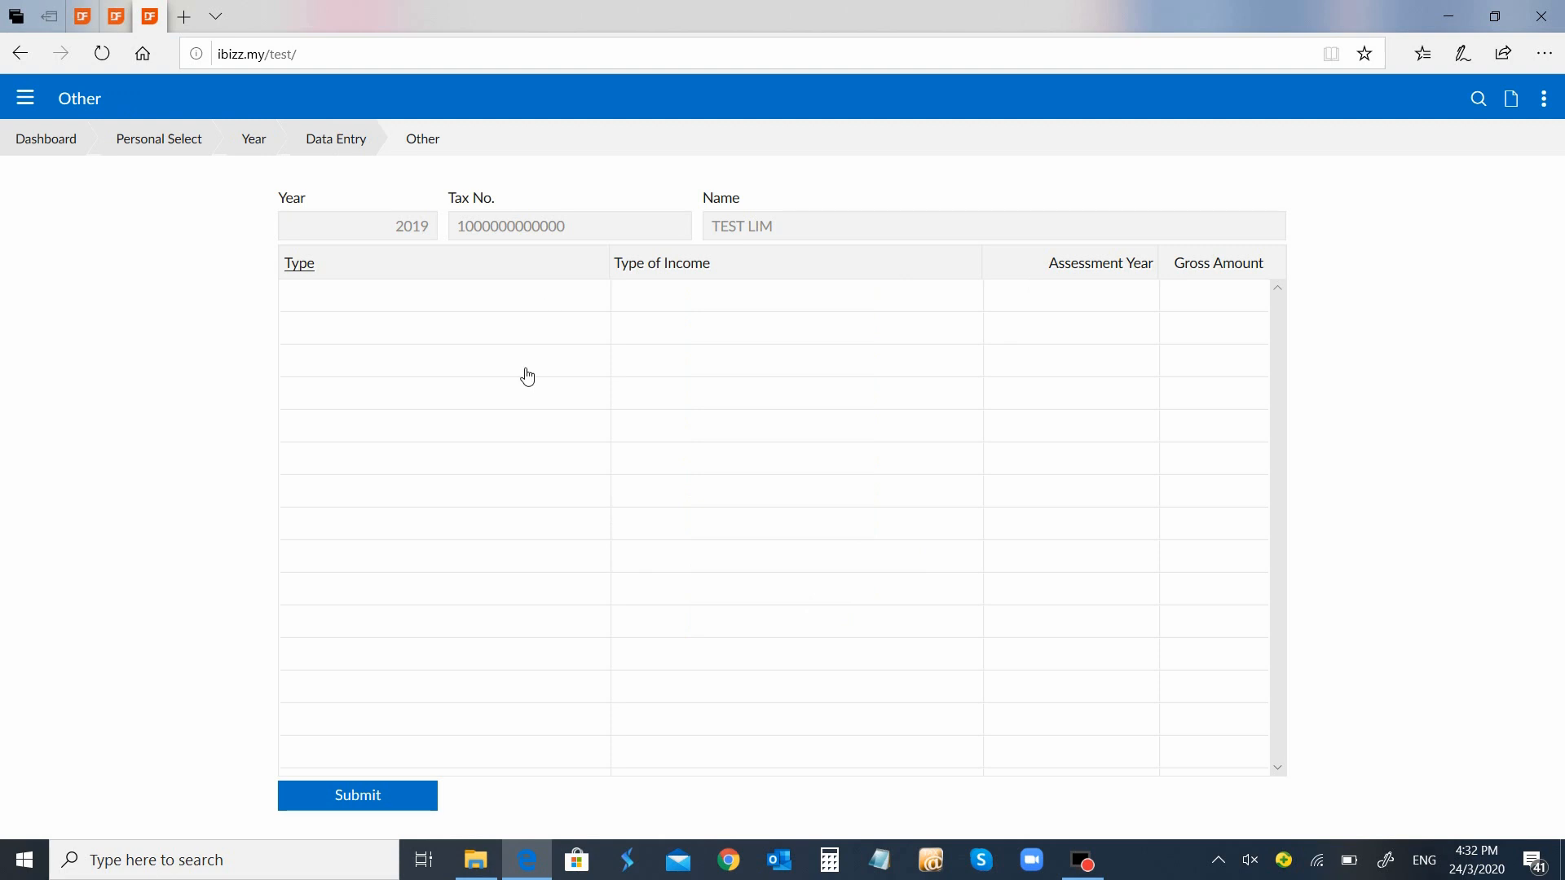
pyautogui.click(1510, 99)
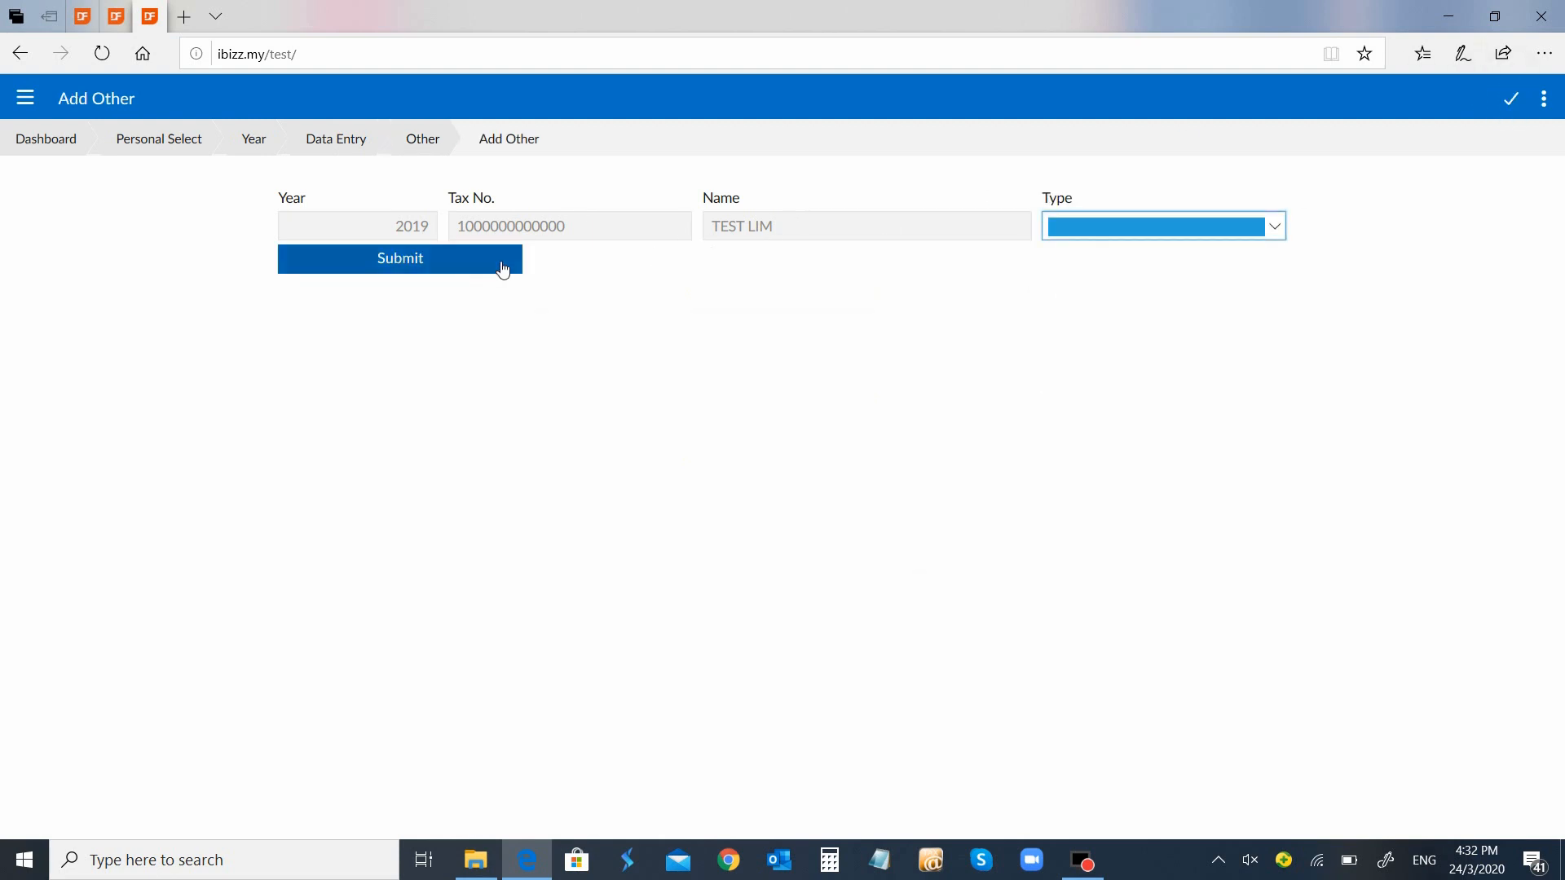
pyautogui.click(1271, 227)
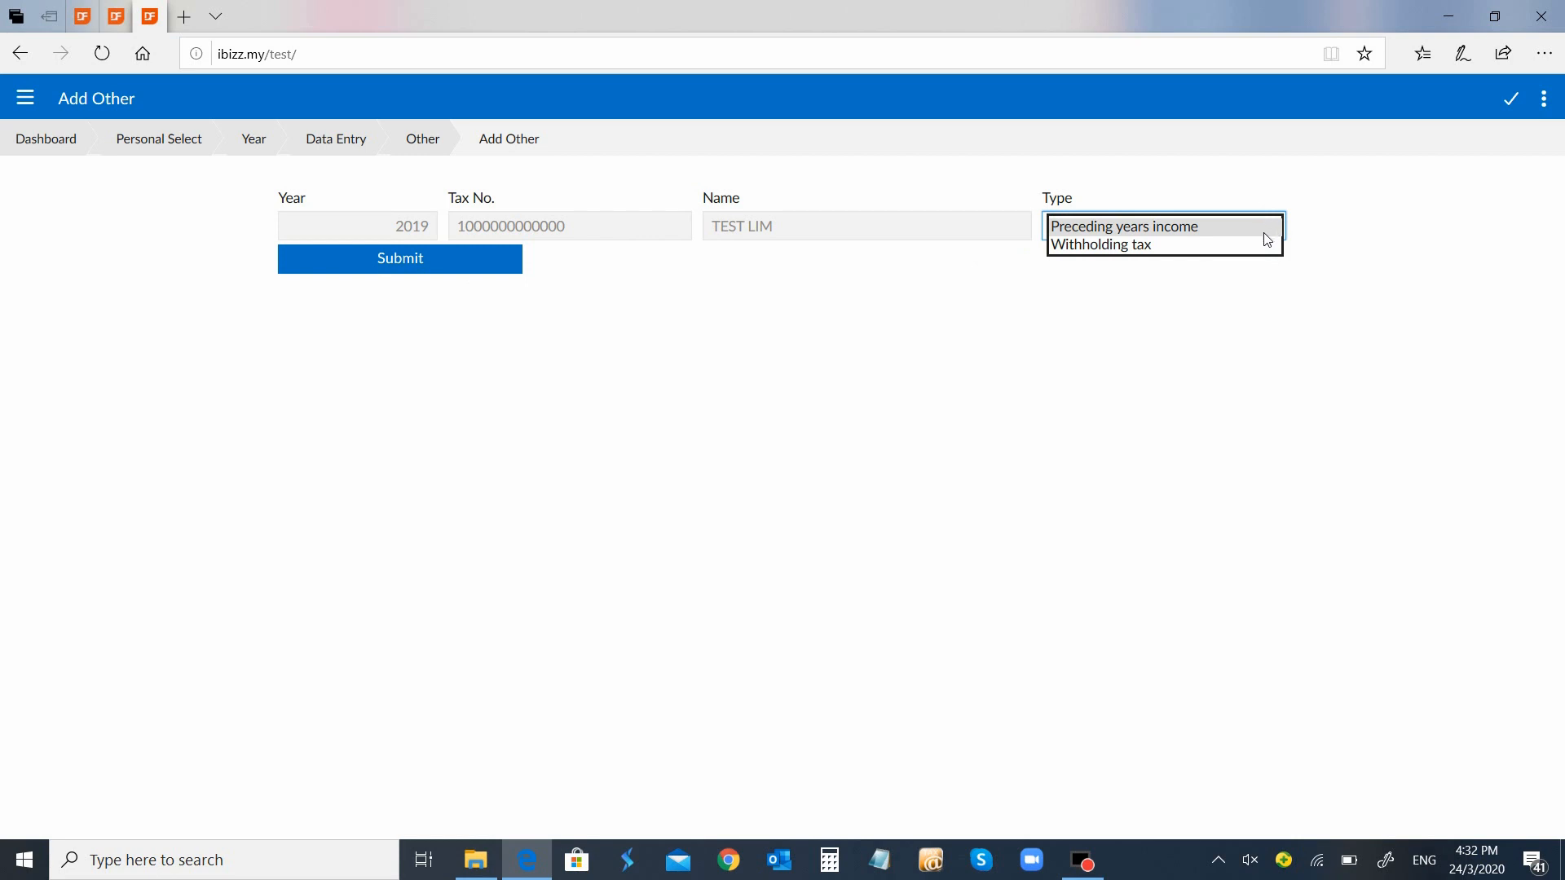
pyautogui.click(437, 138)
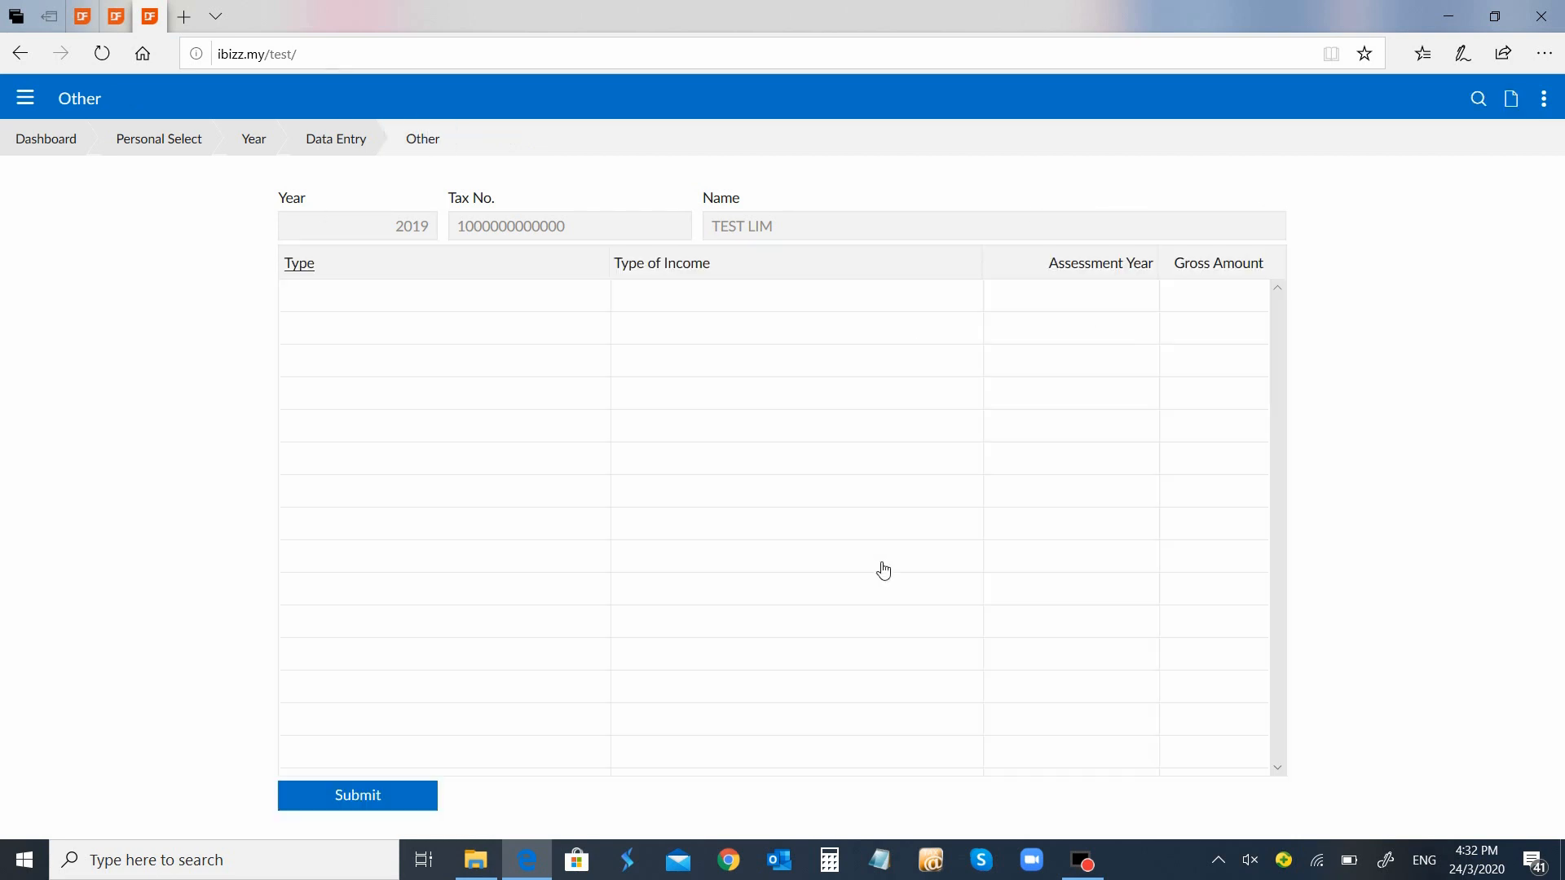
pyautogui.click(362, 144)
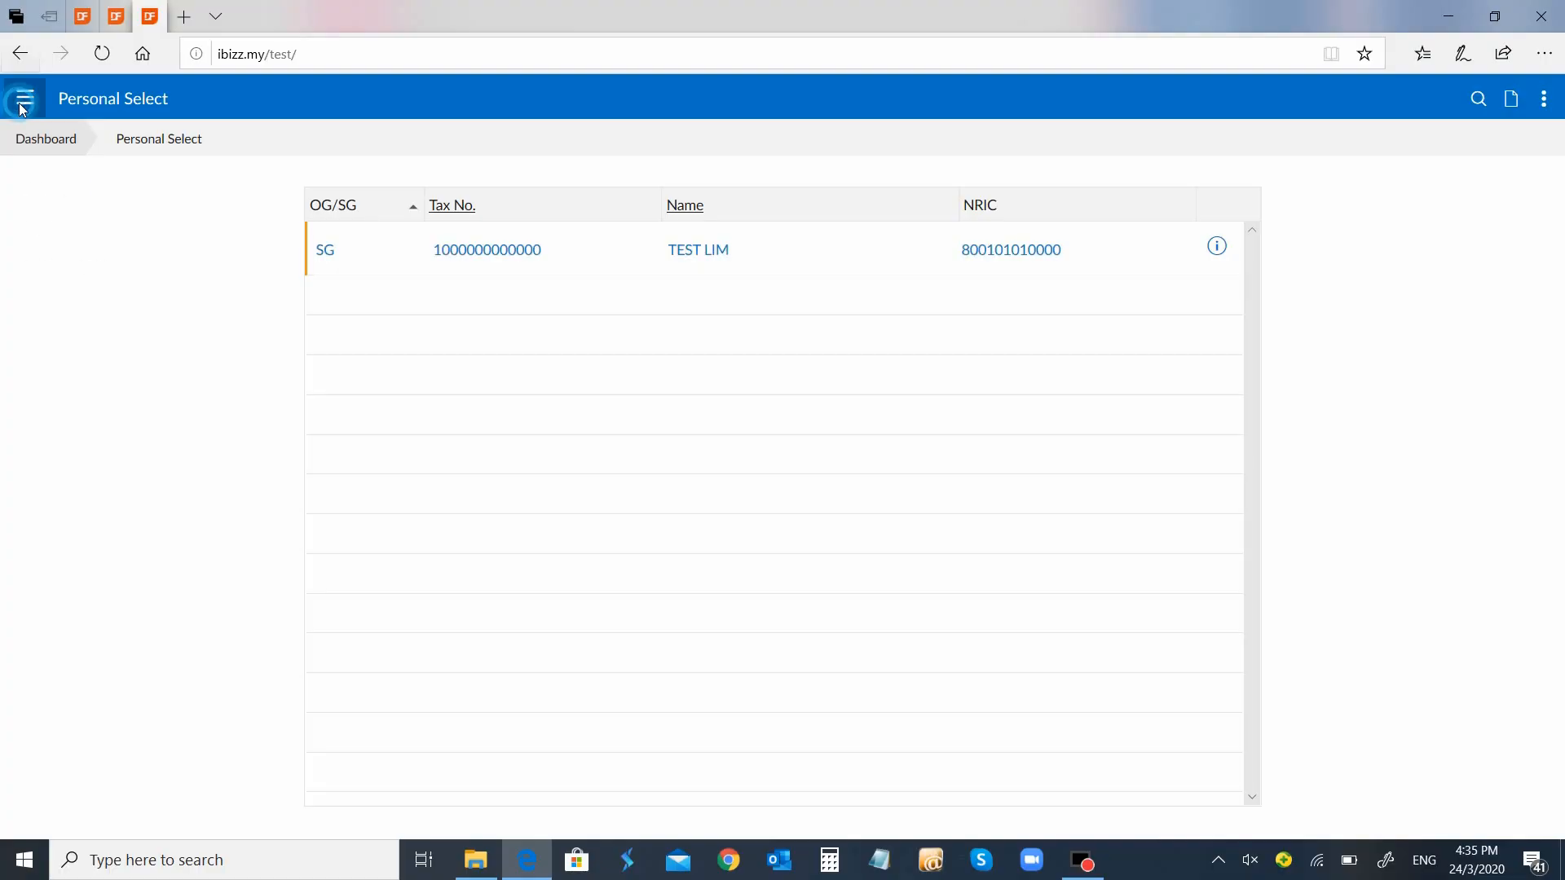
# In Personal Report, choose the test taxpayer and year 2019, compute tax, and generate the ticked schedules
pyautogui.click(19, 102)
pyautogui.click(78, 225)
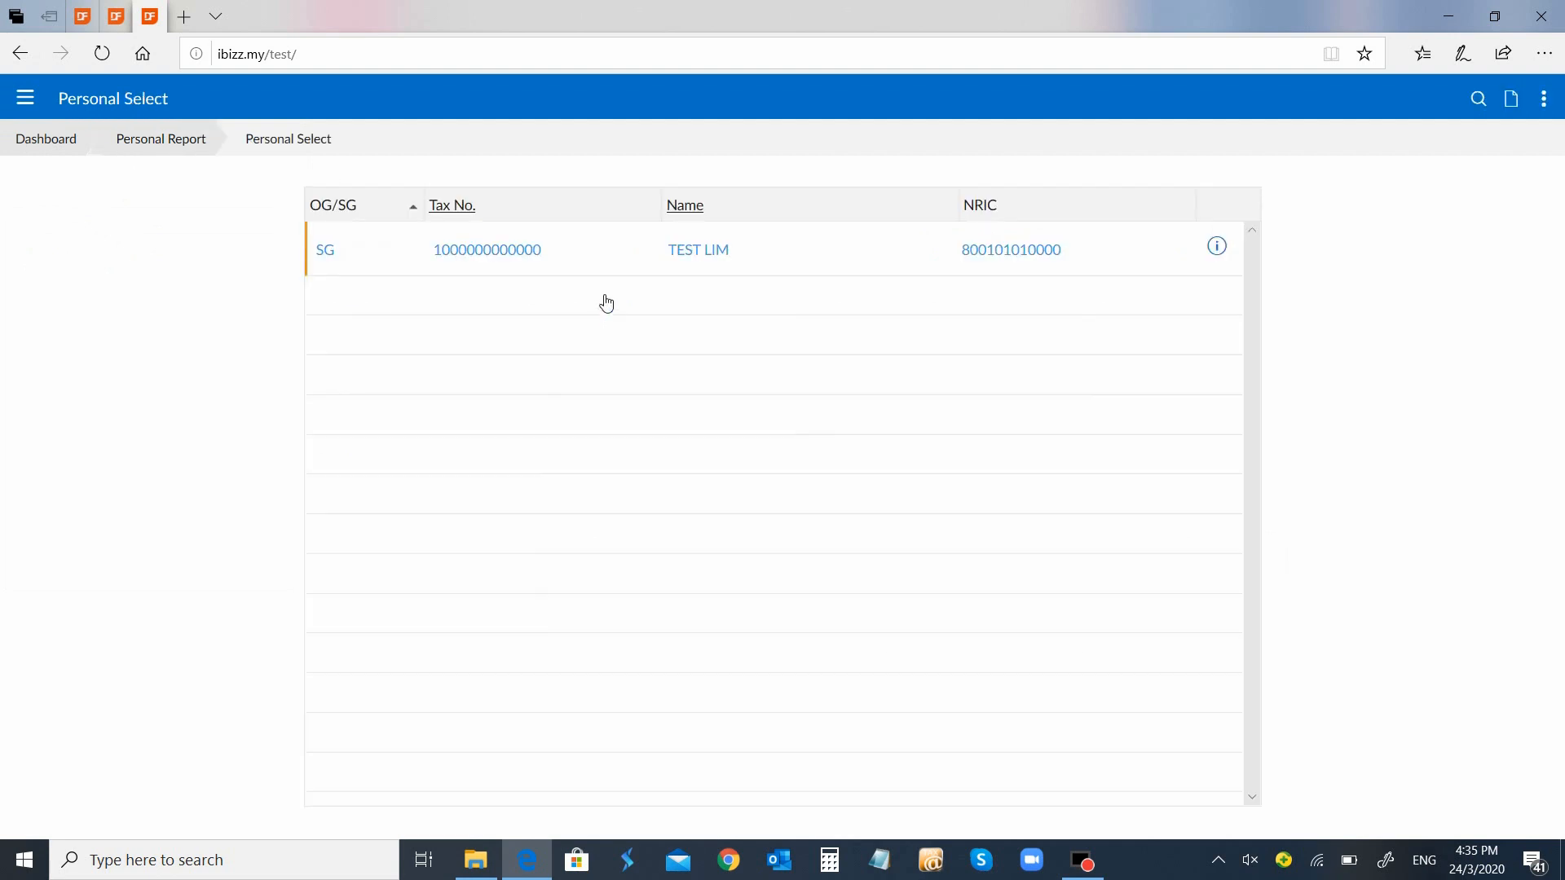
pyautogui.click(524, 251)
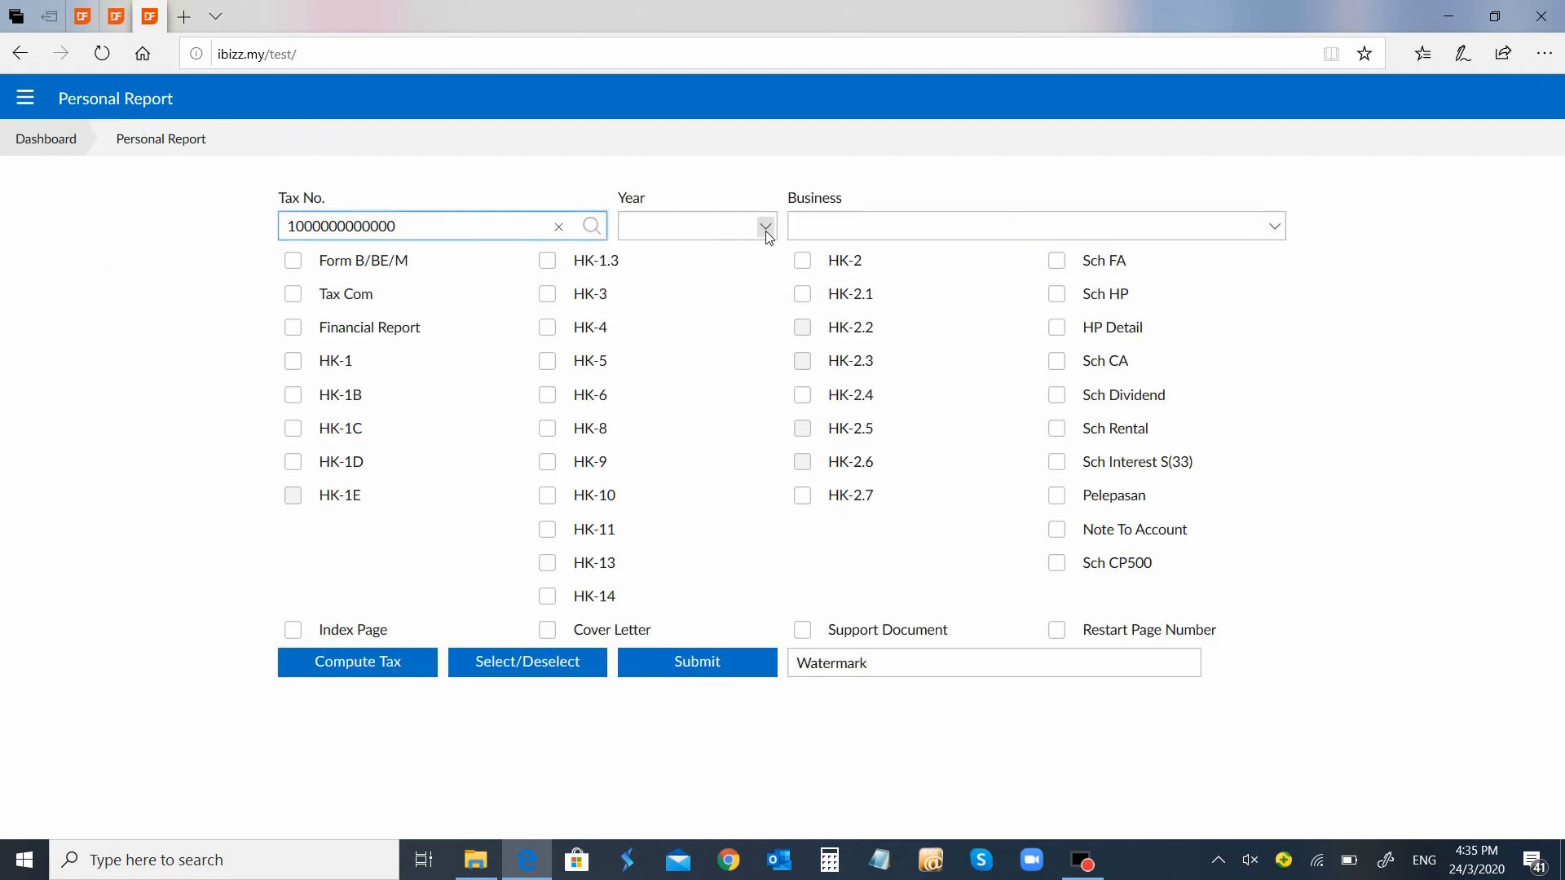
pyautogui.click(765, 227)
pyautogui.click(745, 245)
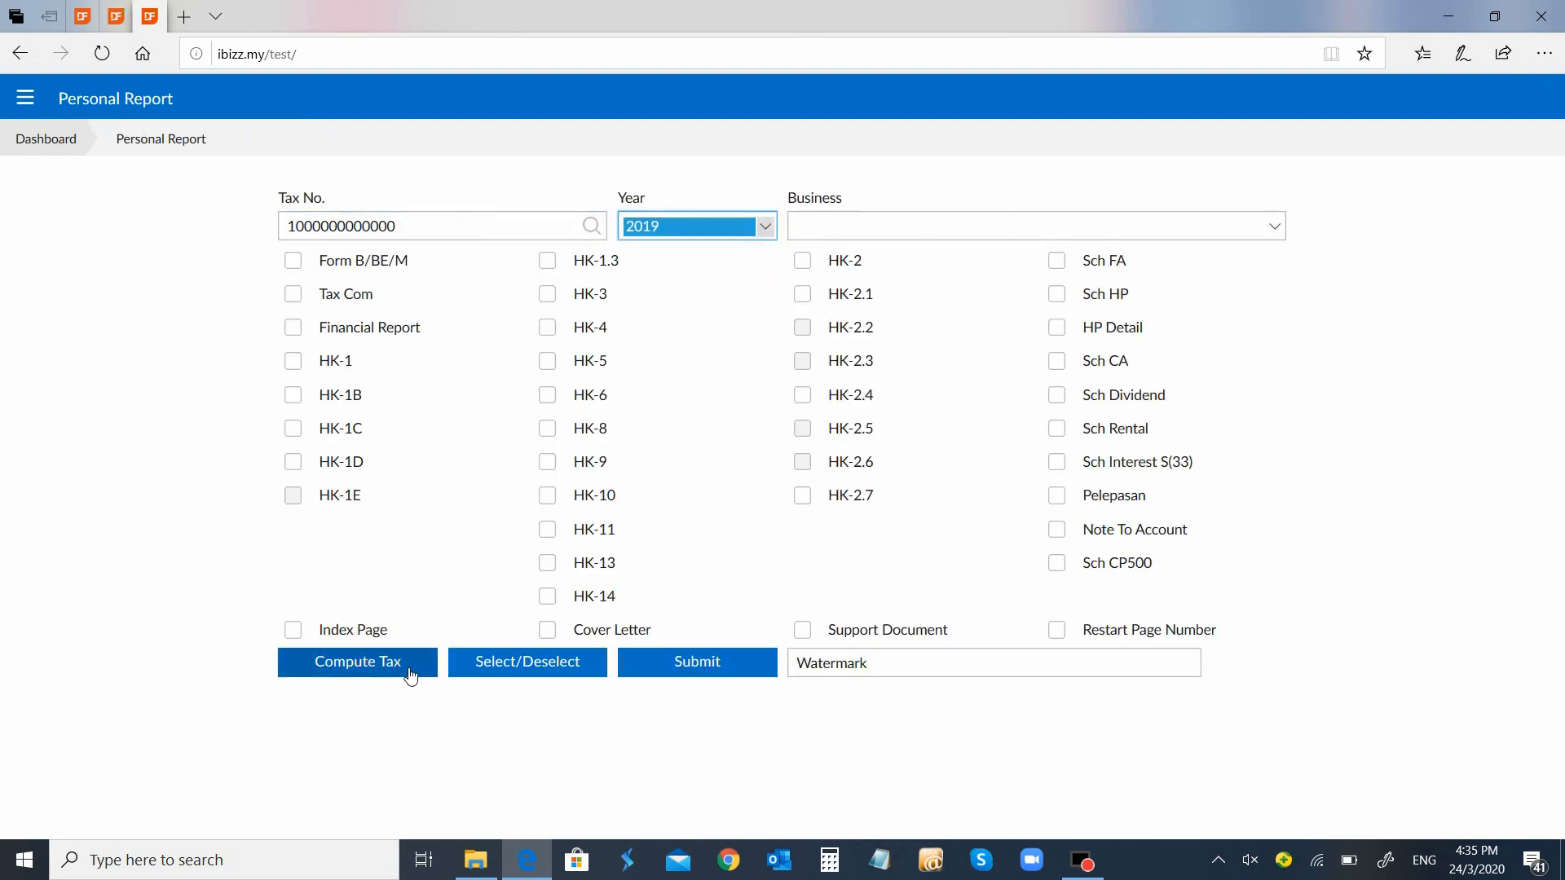
pyautogui.click(405, 666)
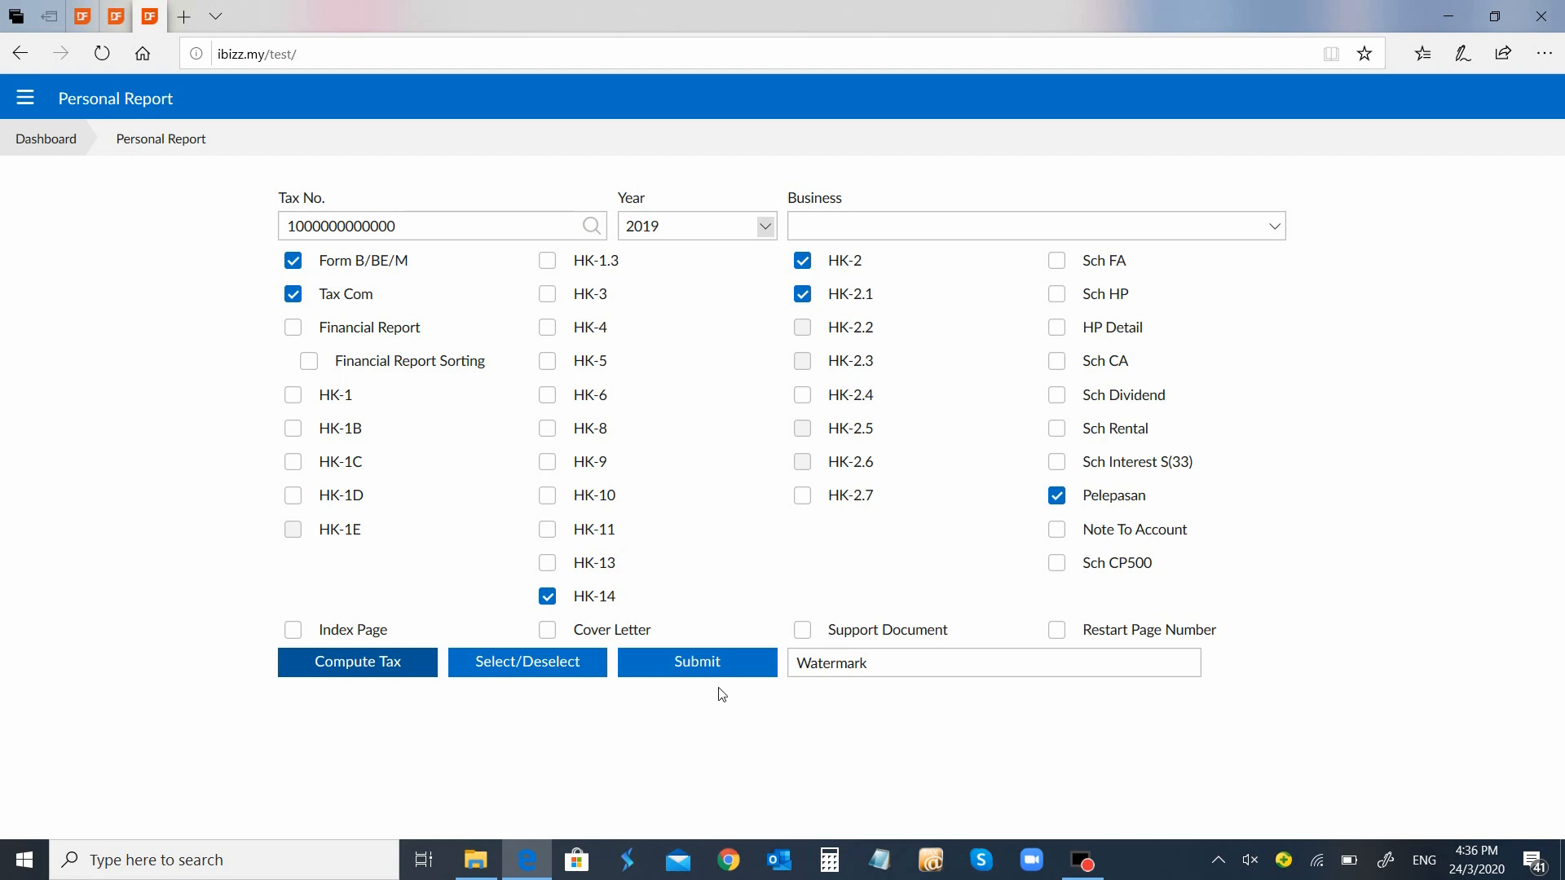
pyautogui.click(721, 664)
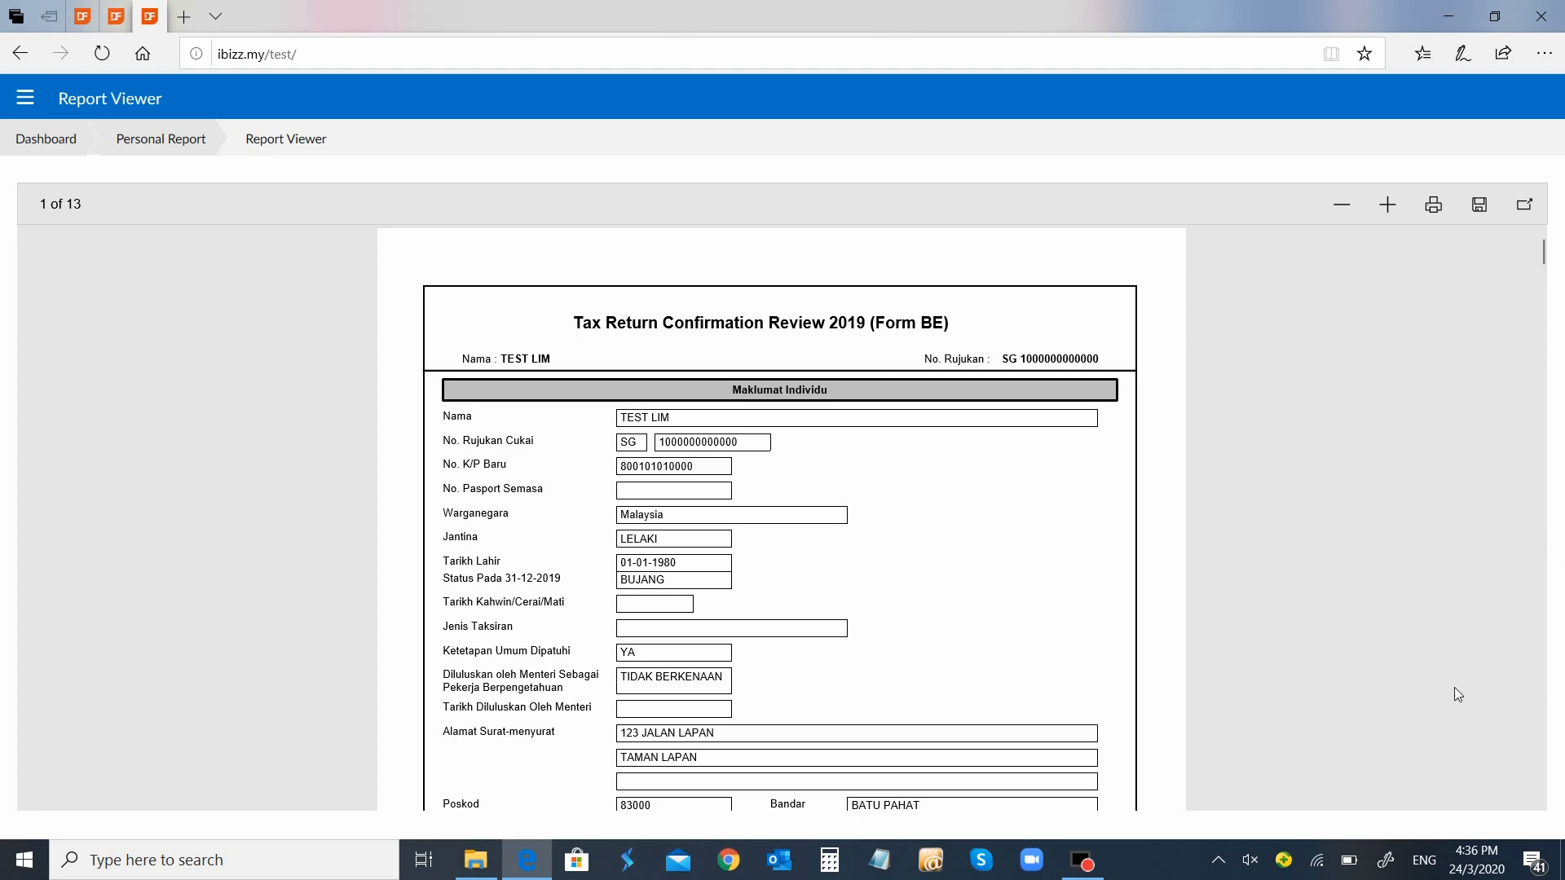
# Scroll the report to the page 7–8 tax computation: chargeable income 87,800, tax payable 8,338.00
pyautogui.scroll(-20, 1454, 687)
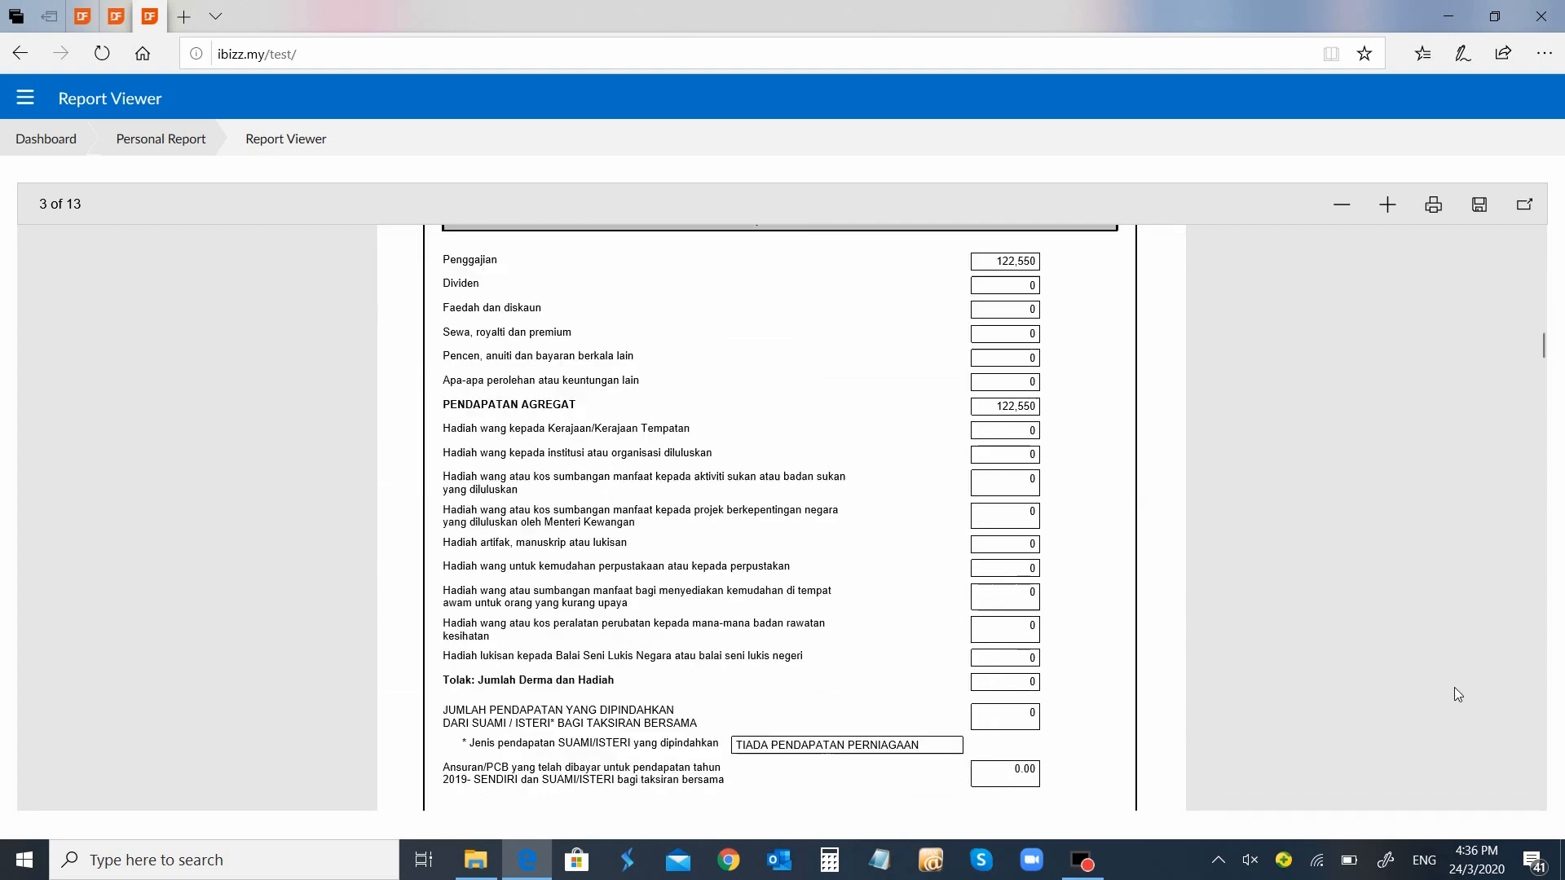
pyautogui.scroll(-20, 1454, 688)
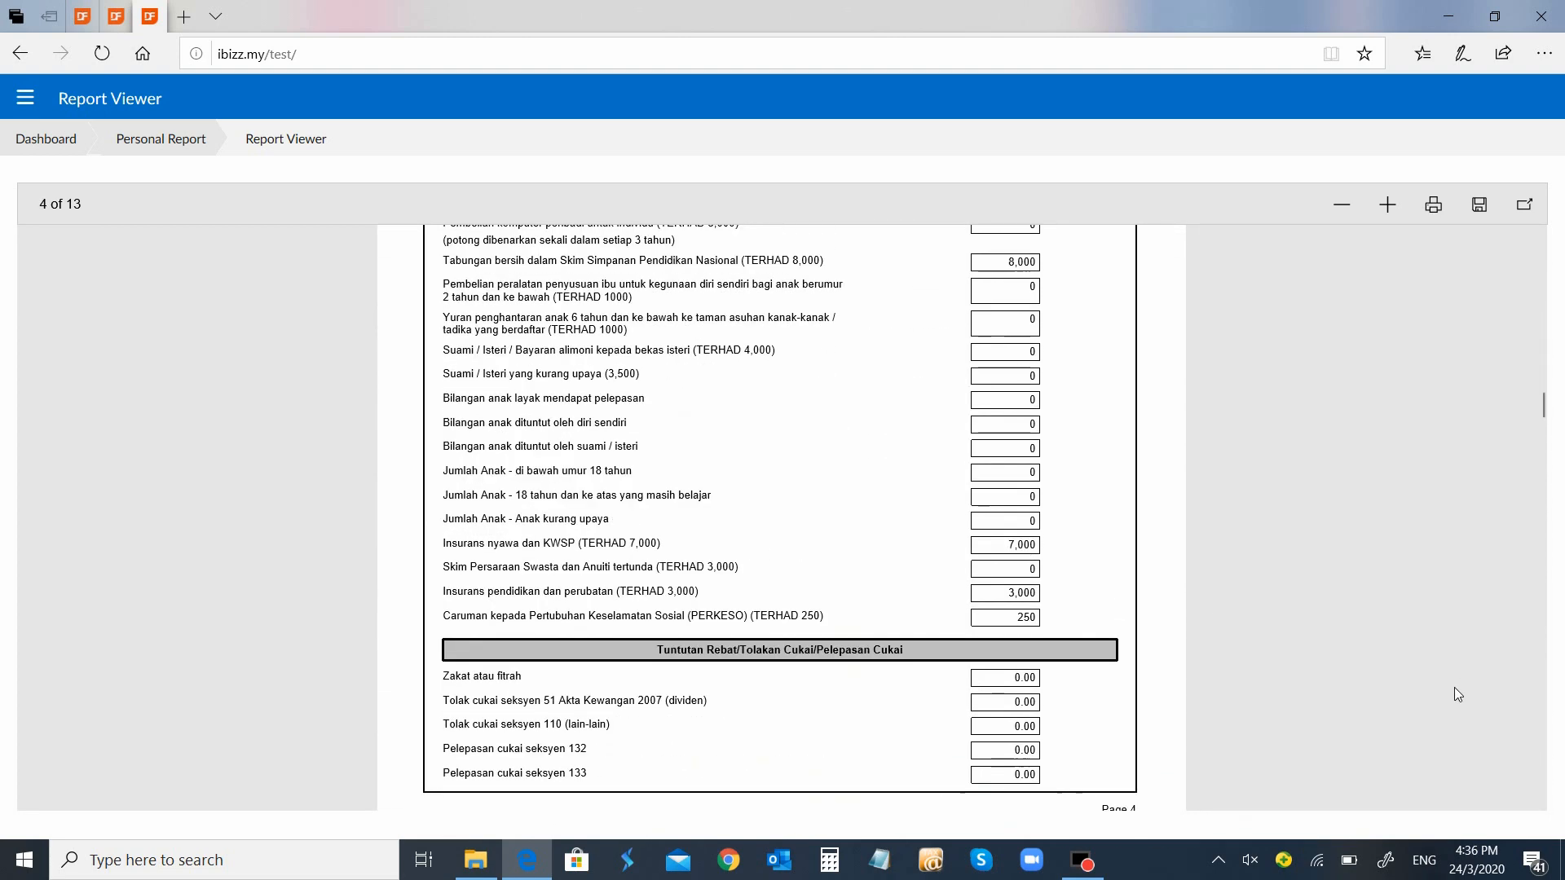
pyautogui.scroll(-20, 1457, 694)
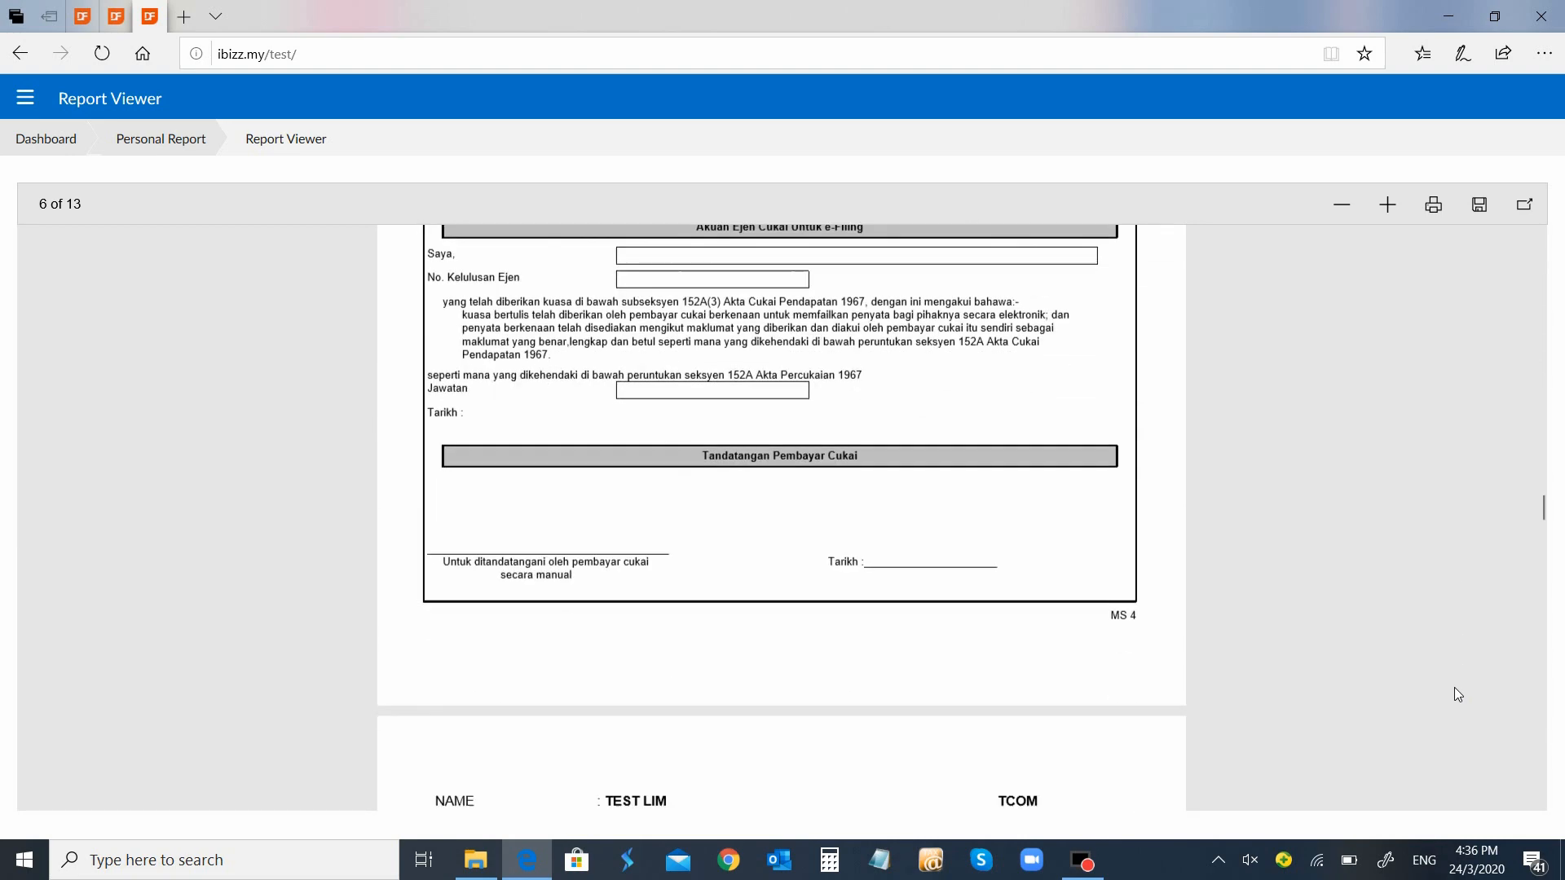
pyautogui.scroll(-3, 1458, 694)
pyautogui.scroll(3, 1458, 695)
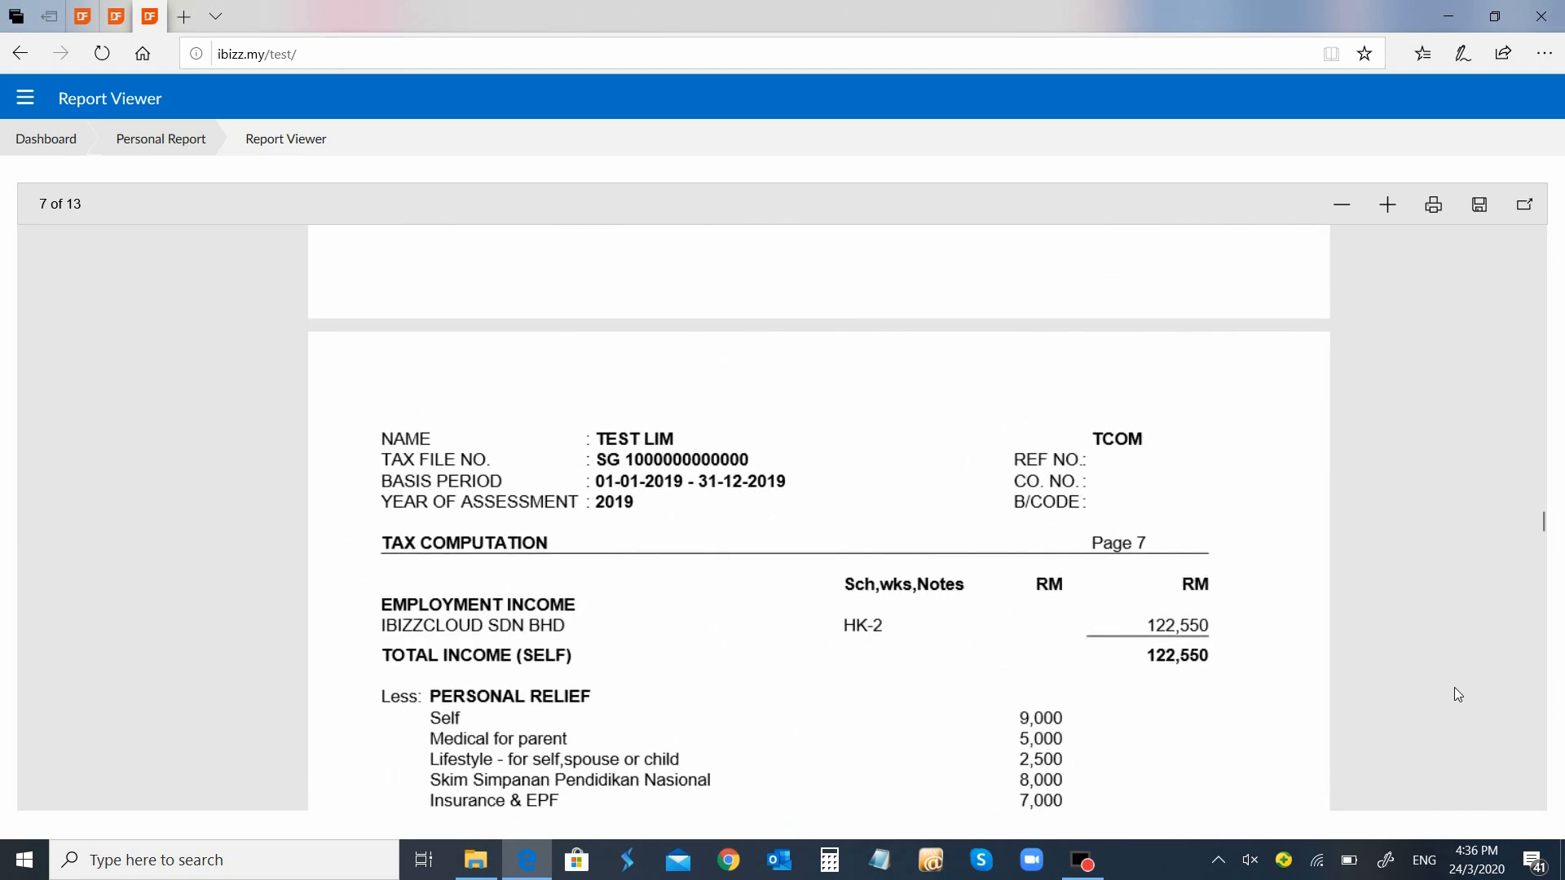
pyautogui.hotkey('ctrl', 'l')
pyautogui.scroll(-3, 1457, 695)
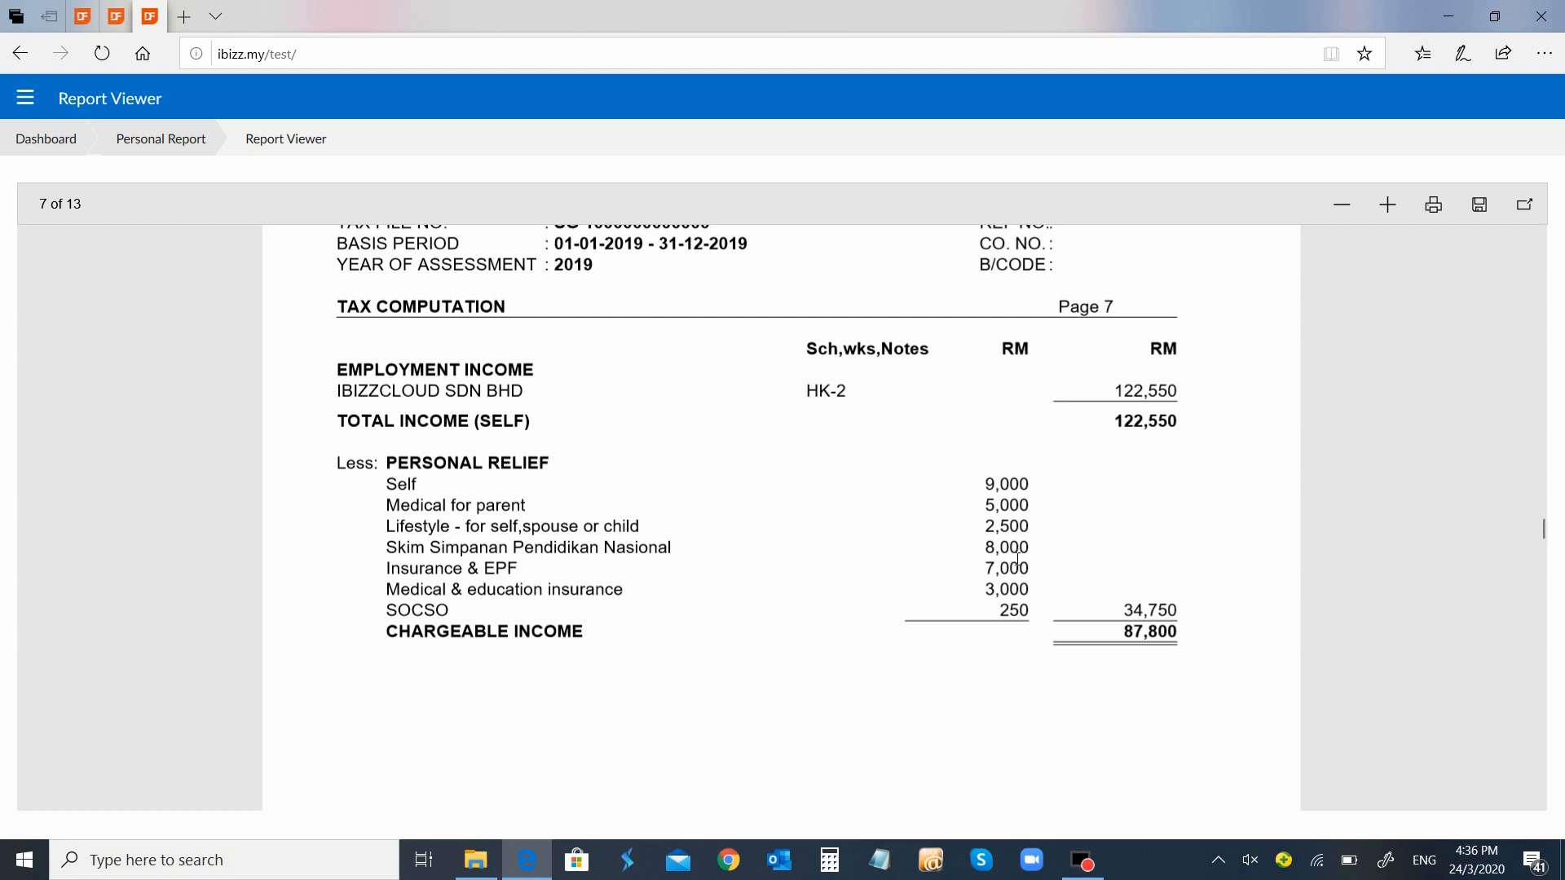
pyautogui.moveTo(1017, 559); pyautogui.dragTo(1049, 556)
pyautogui.click(567, 580)
pyautogui.moveTo(1540, 538); pyautogui.dragTo(1540, 583)
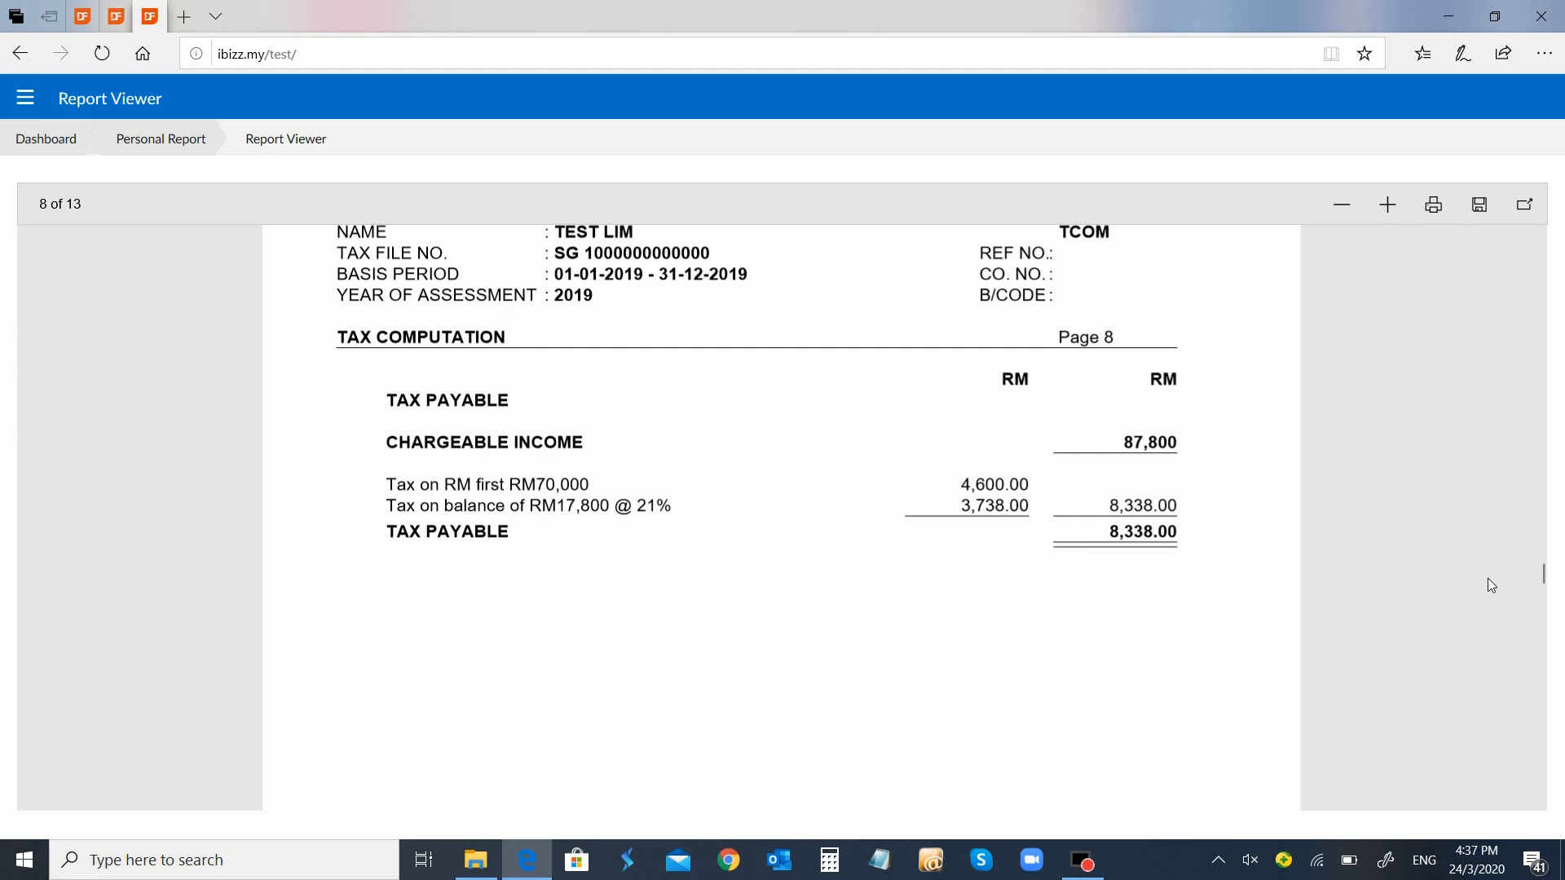
# Scroll through pages 9–13 to review the HK-14, HK-2 and Pelepasan Cukai schedules, ending with life/EPF 8,500.00 and medical 6,000.00
pyautogui.scroll(-15, 1488, 578)
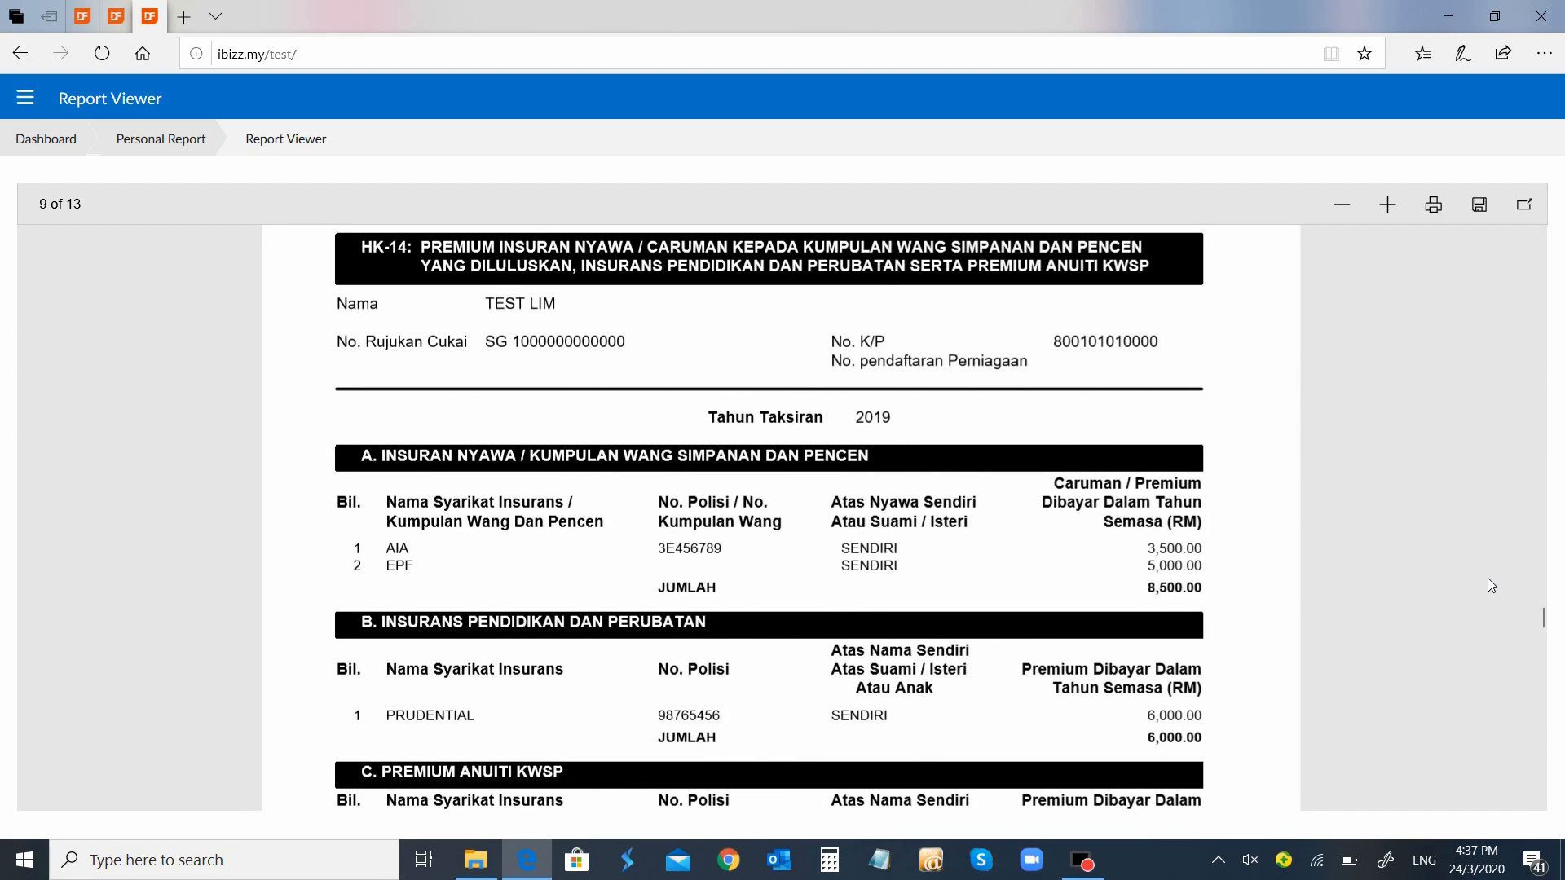
pyautogui.scroll(-2, 1488, 580)
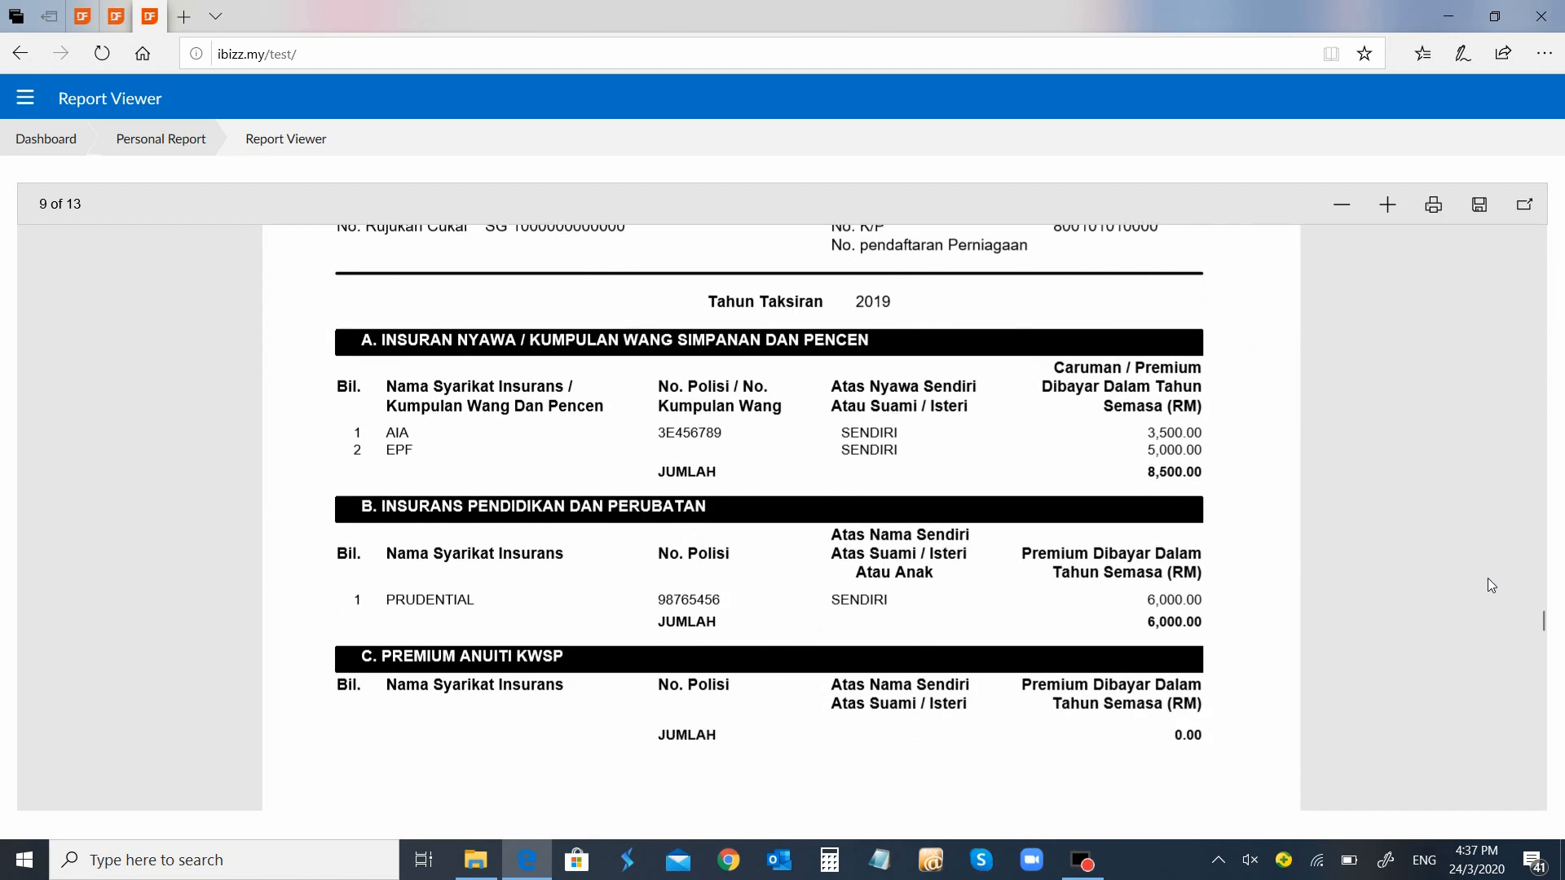
pyautogui.scroll(-10, 1488, 581)
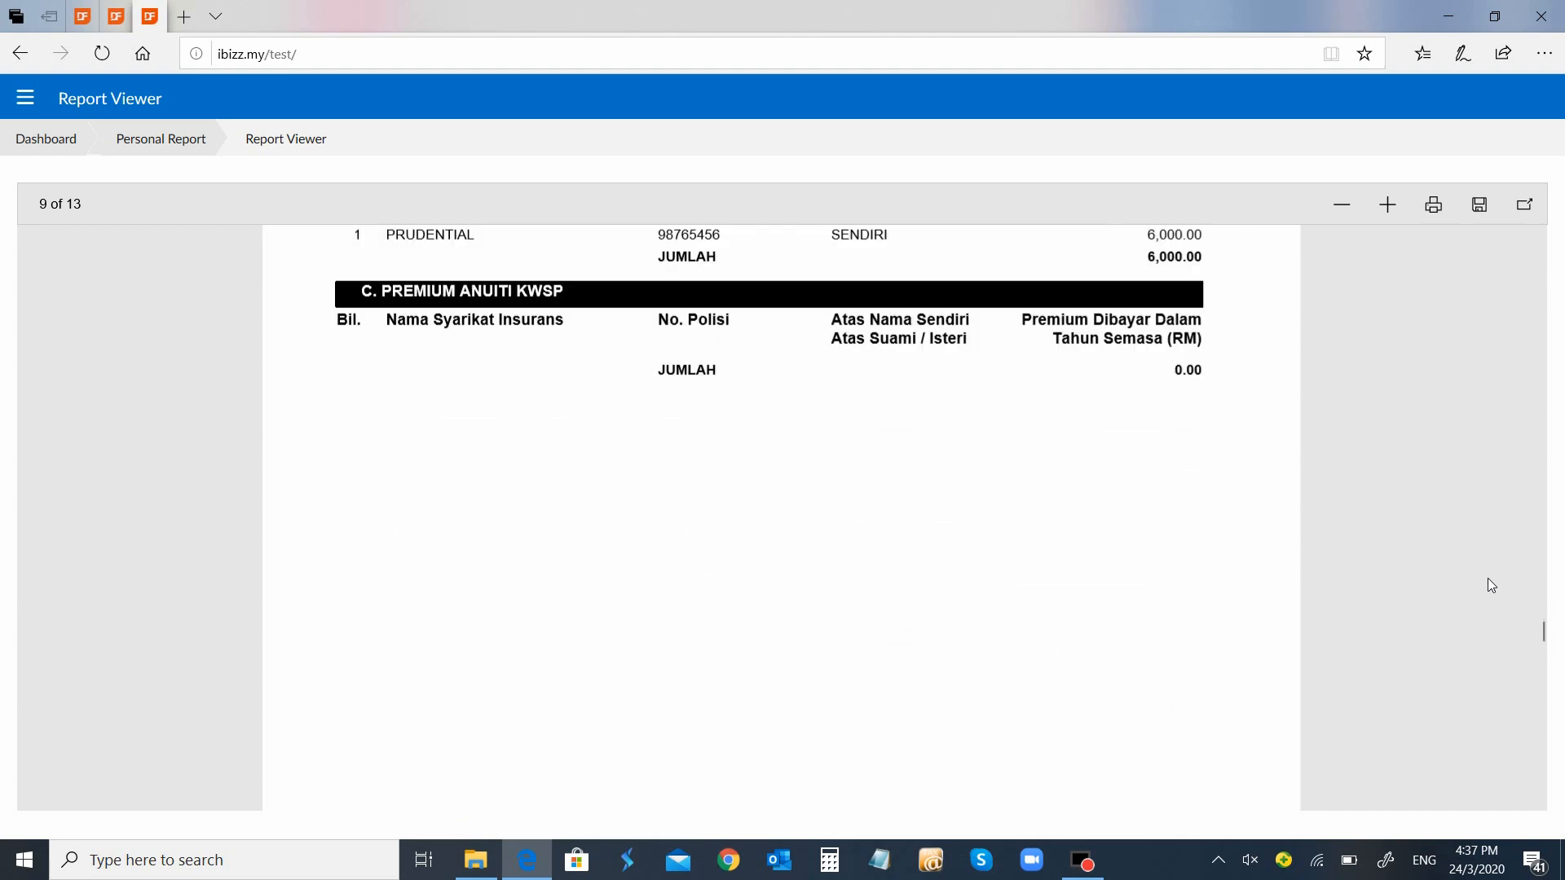
pyautogui.scroll(-3, 1488, 585)
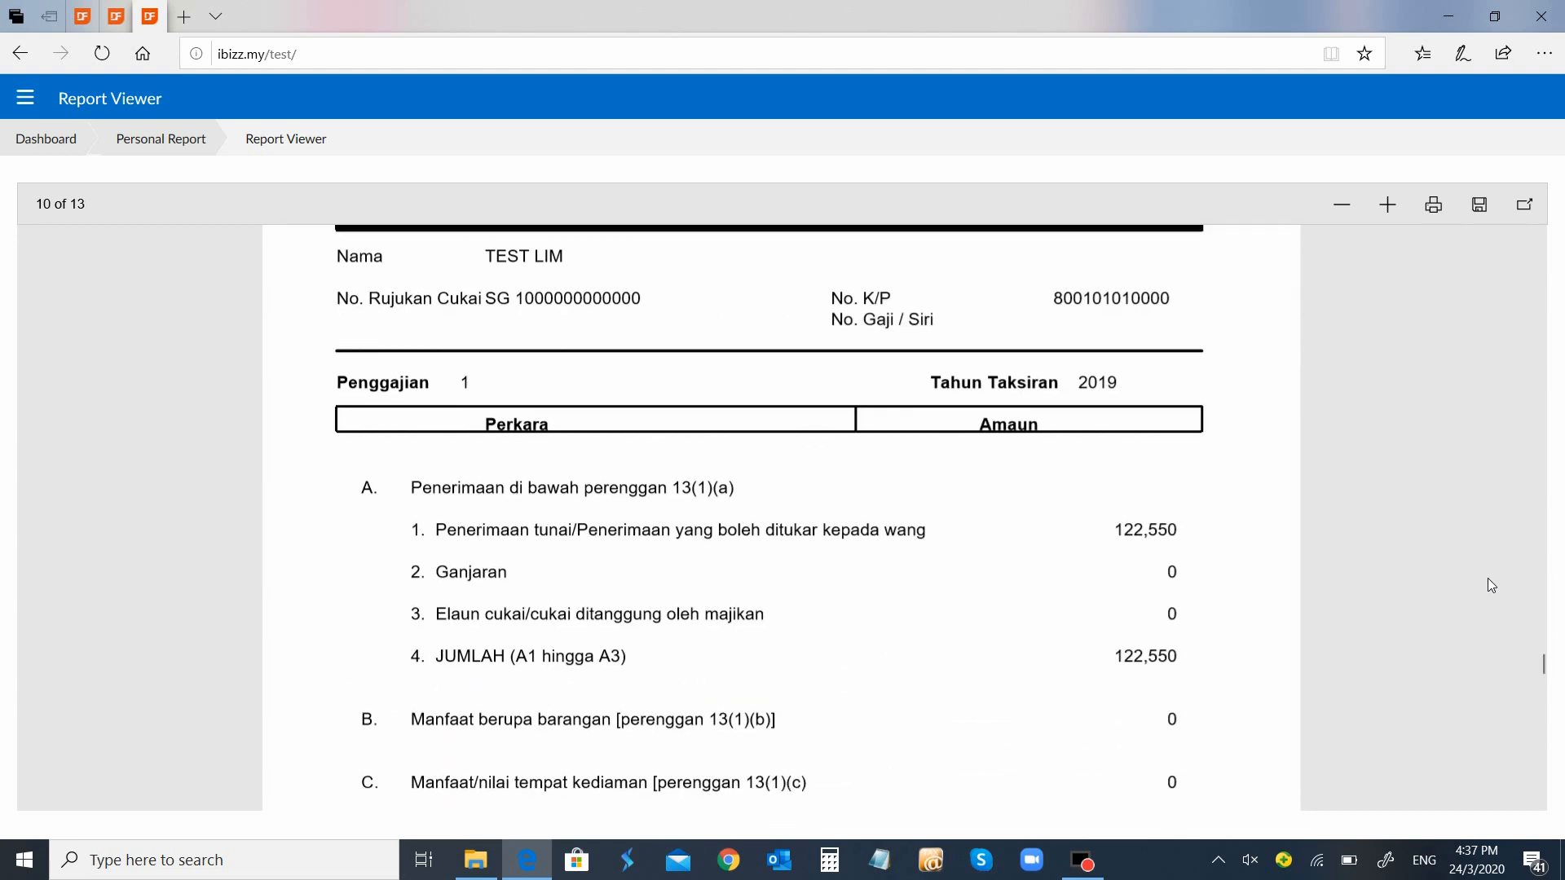
pyautogui.scroll(-14, 1488, 580)
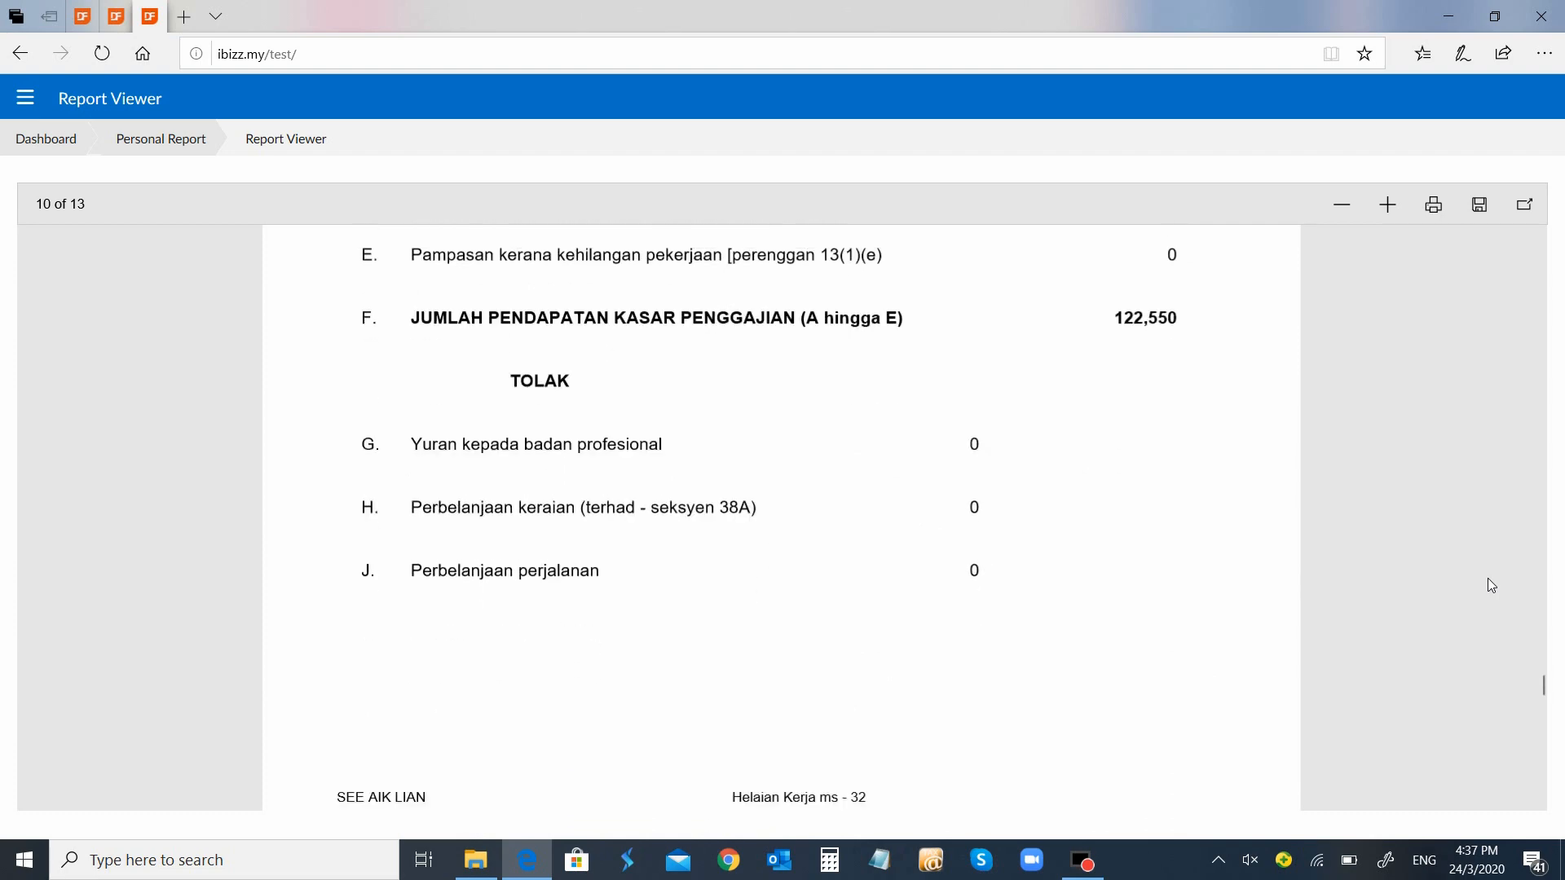
pyautogui.scroll(-16, 1488, 578)
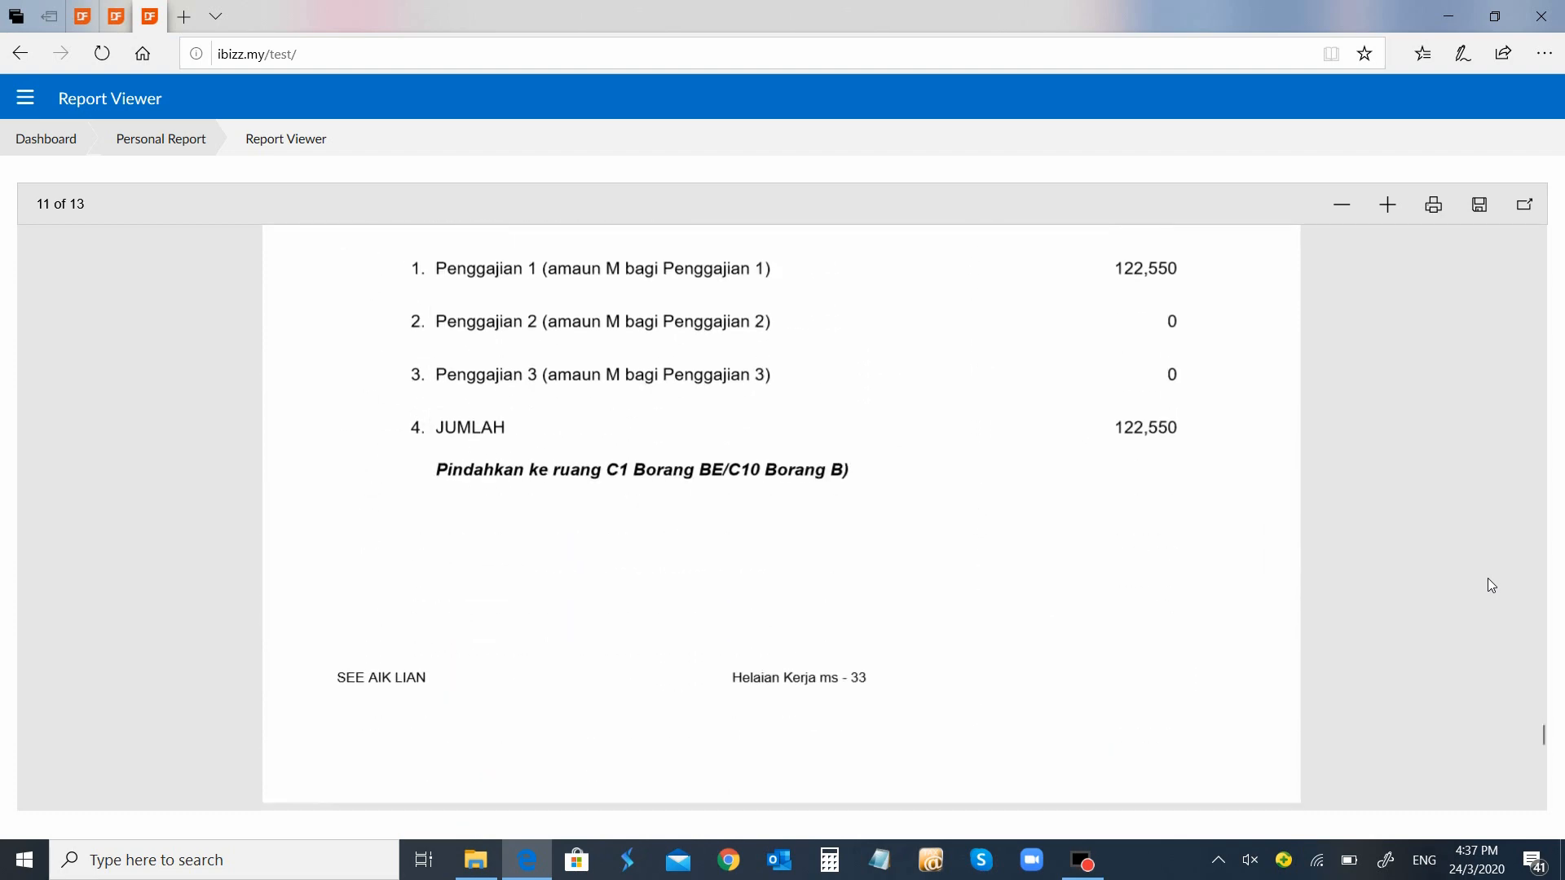
pyautogui.scroll(-14, 1488, 580)
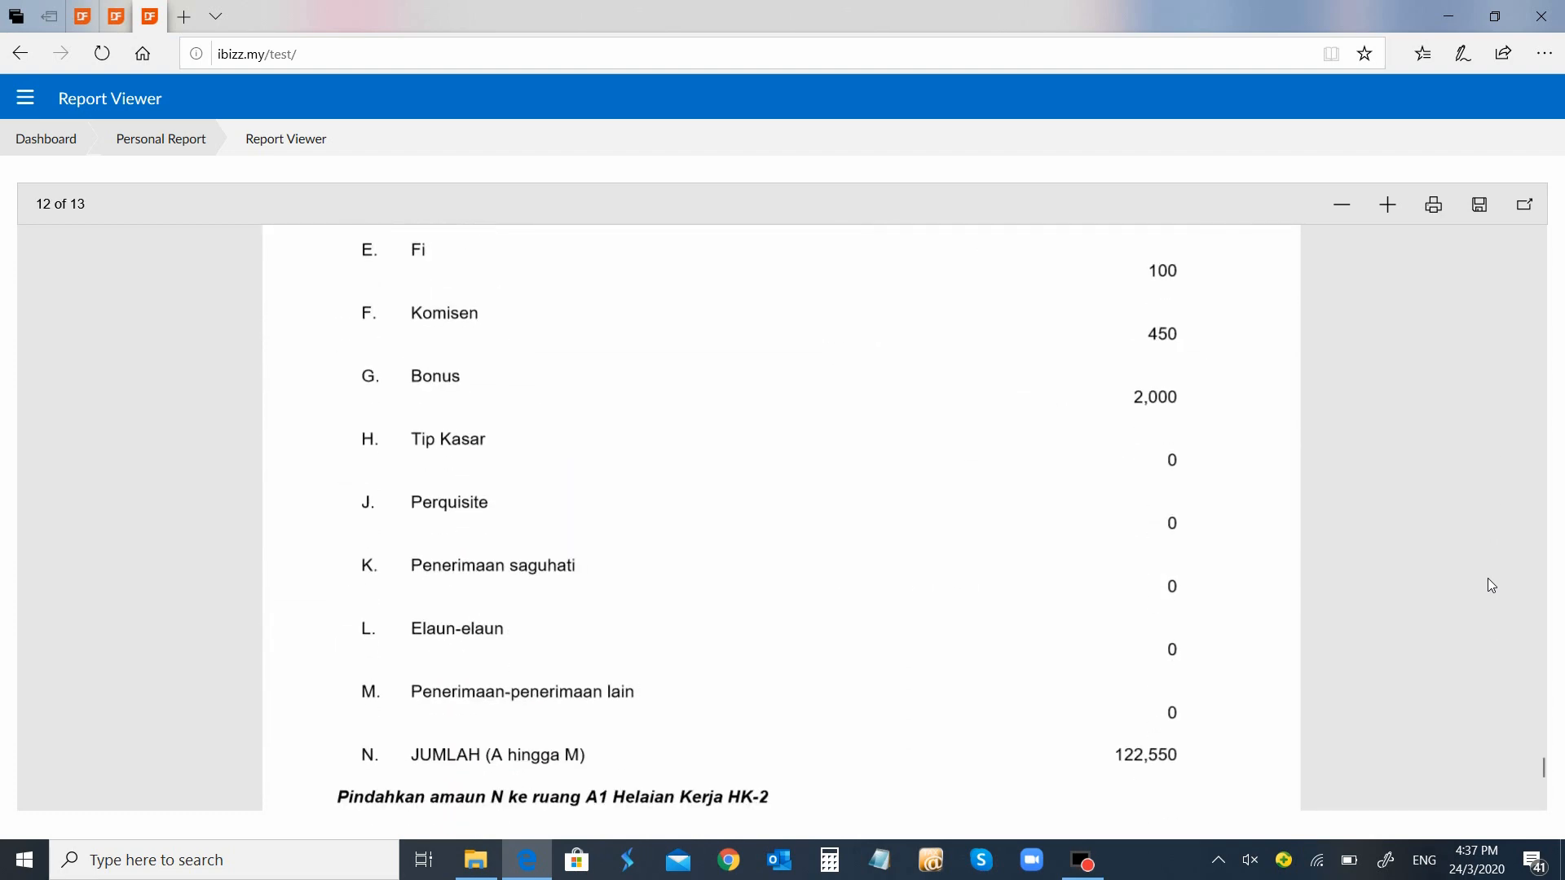
pyautogui.scroll(-15, 1488, 585)
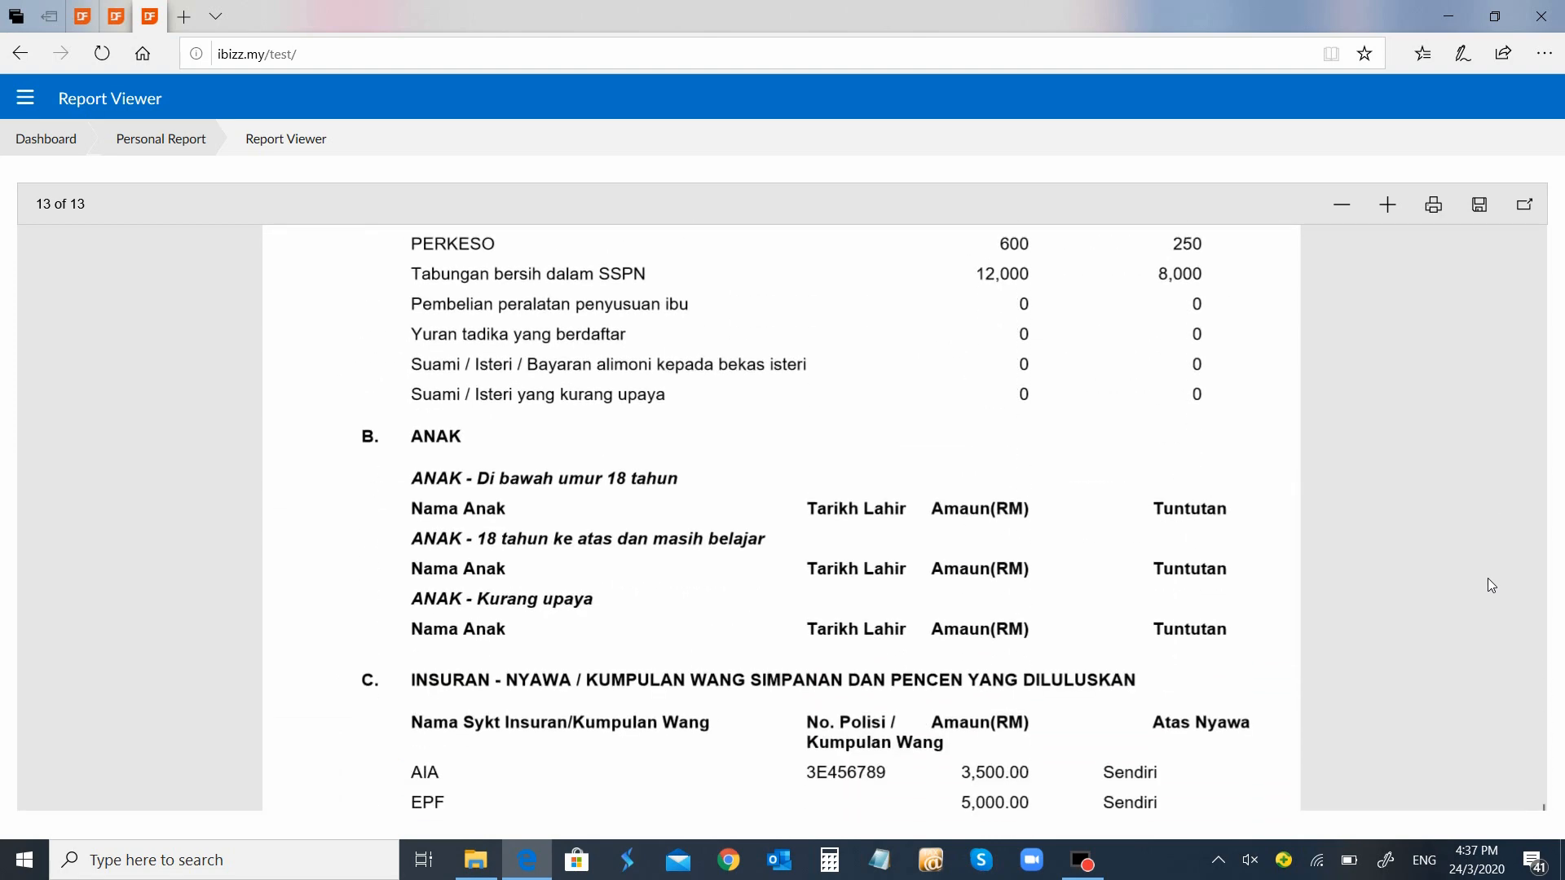
pyautogui.scroll(4, 1488, 585)
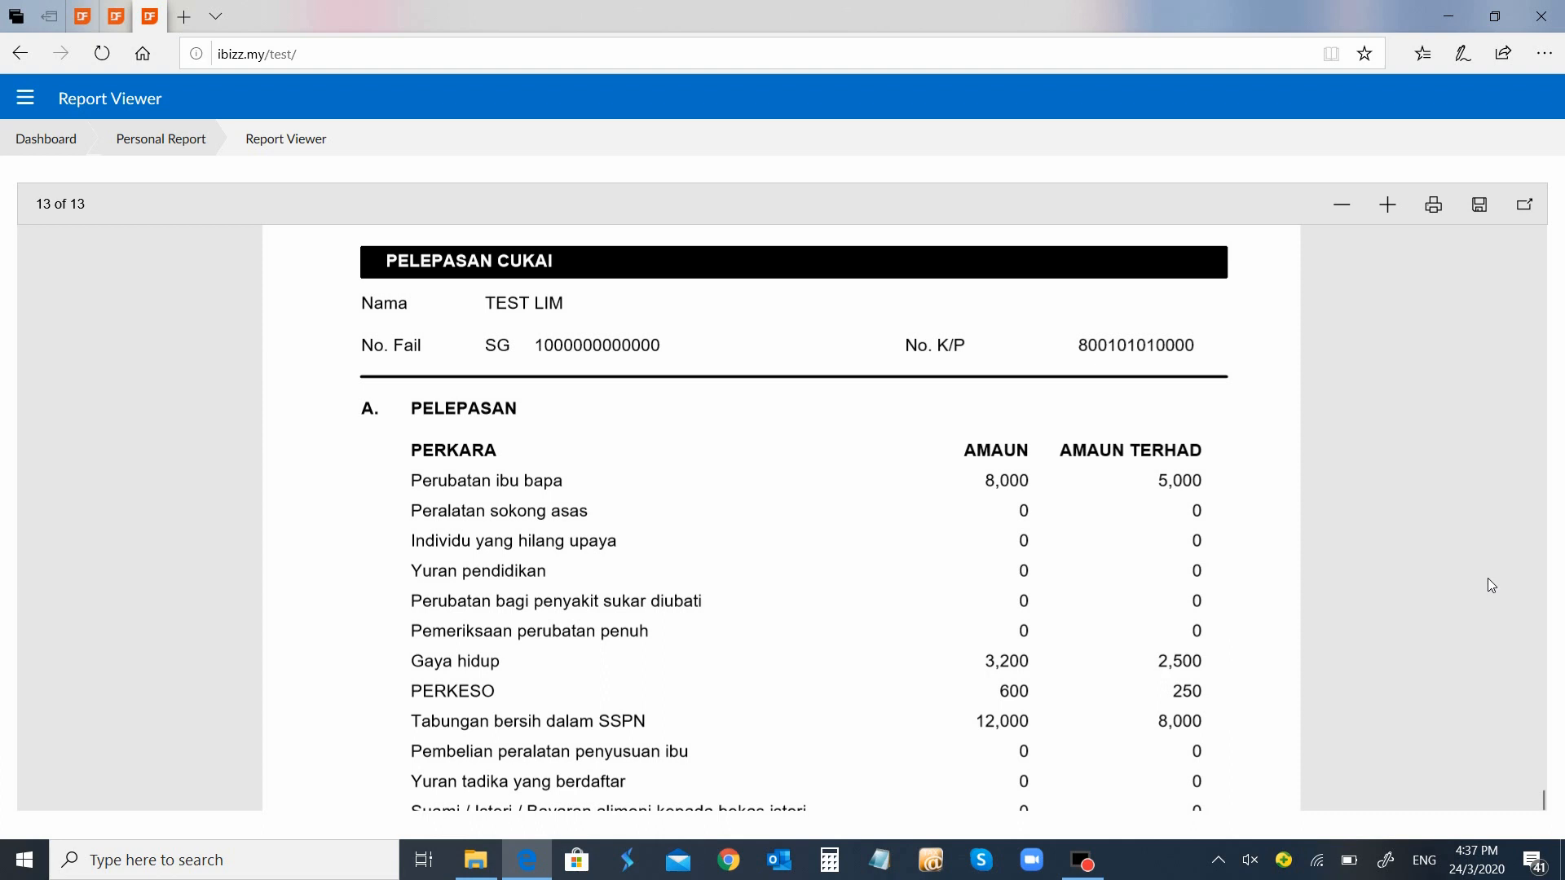
pyautogui.scroll(-2, 1488, 585)
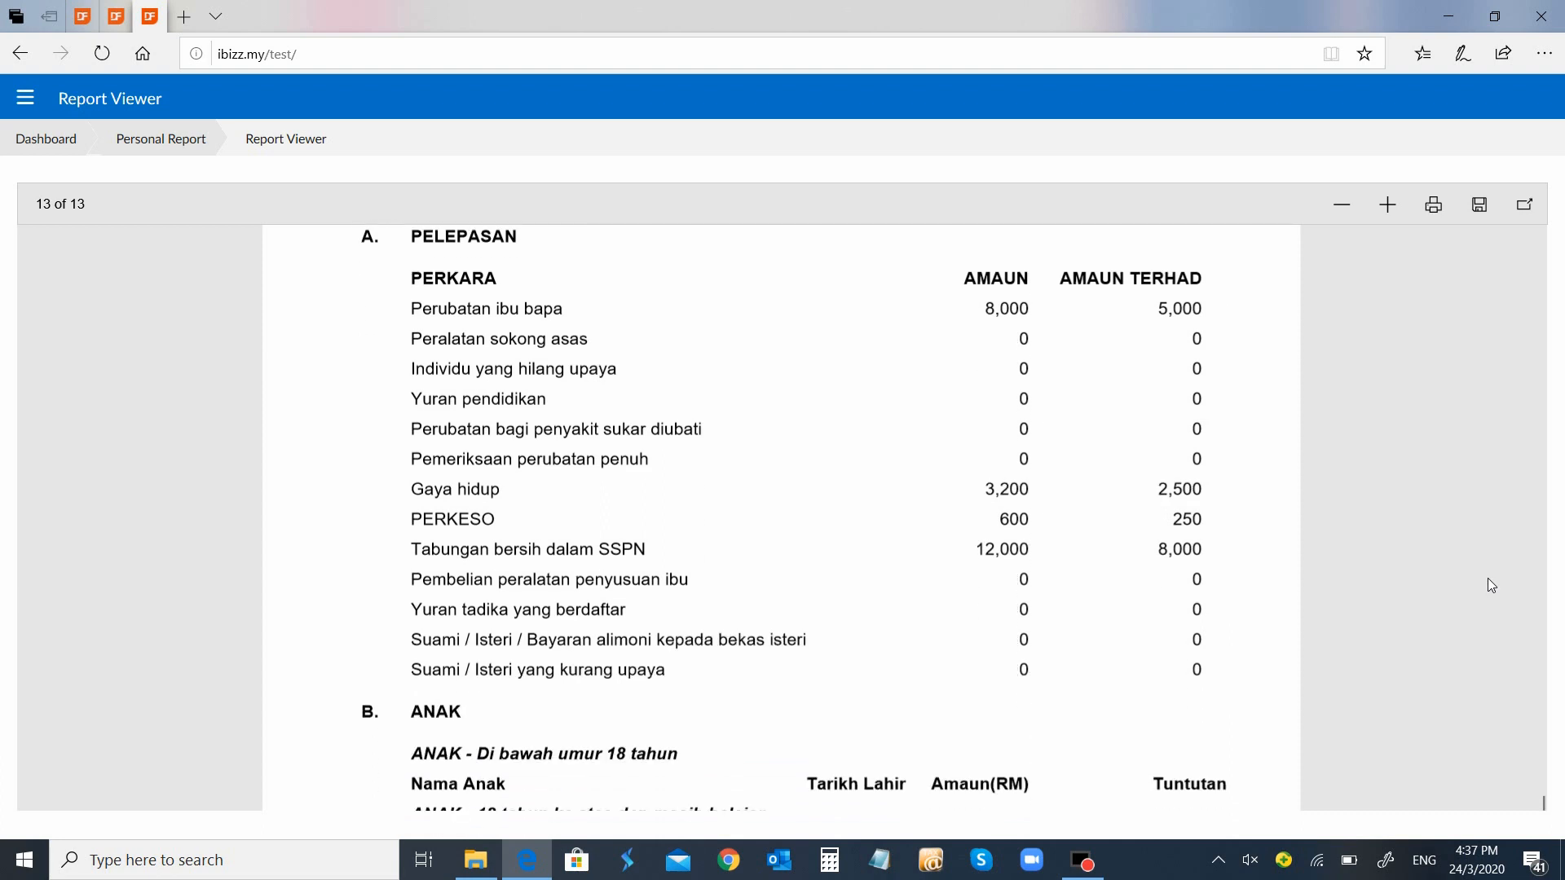
pyautogui.scroll(-1, 1487, 584)
pyautogui.scroll(2, 1487, 584)
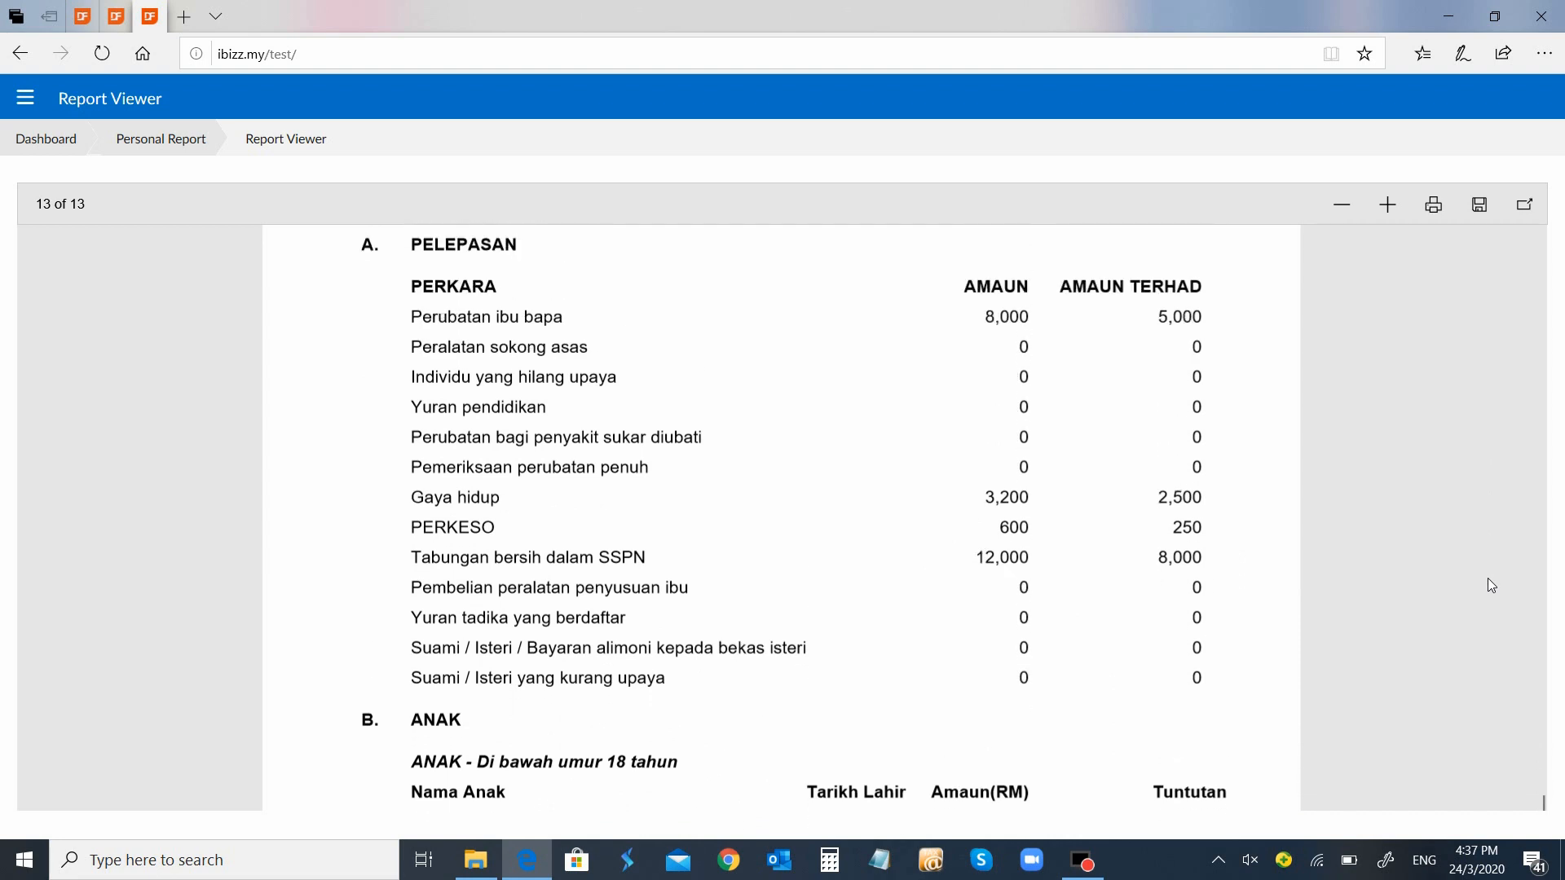
pyautogui.scroll(-5, 1488, 585)
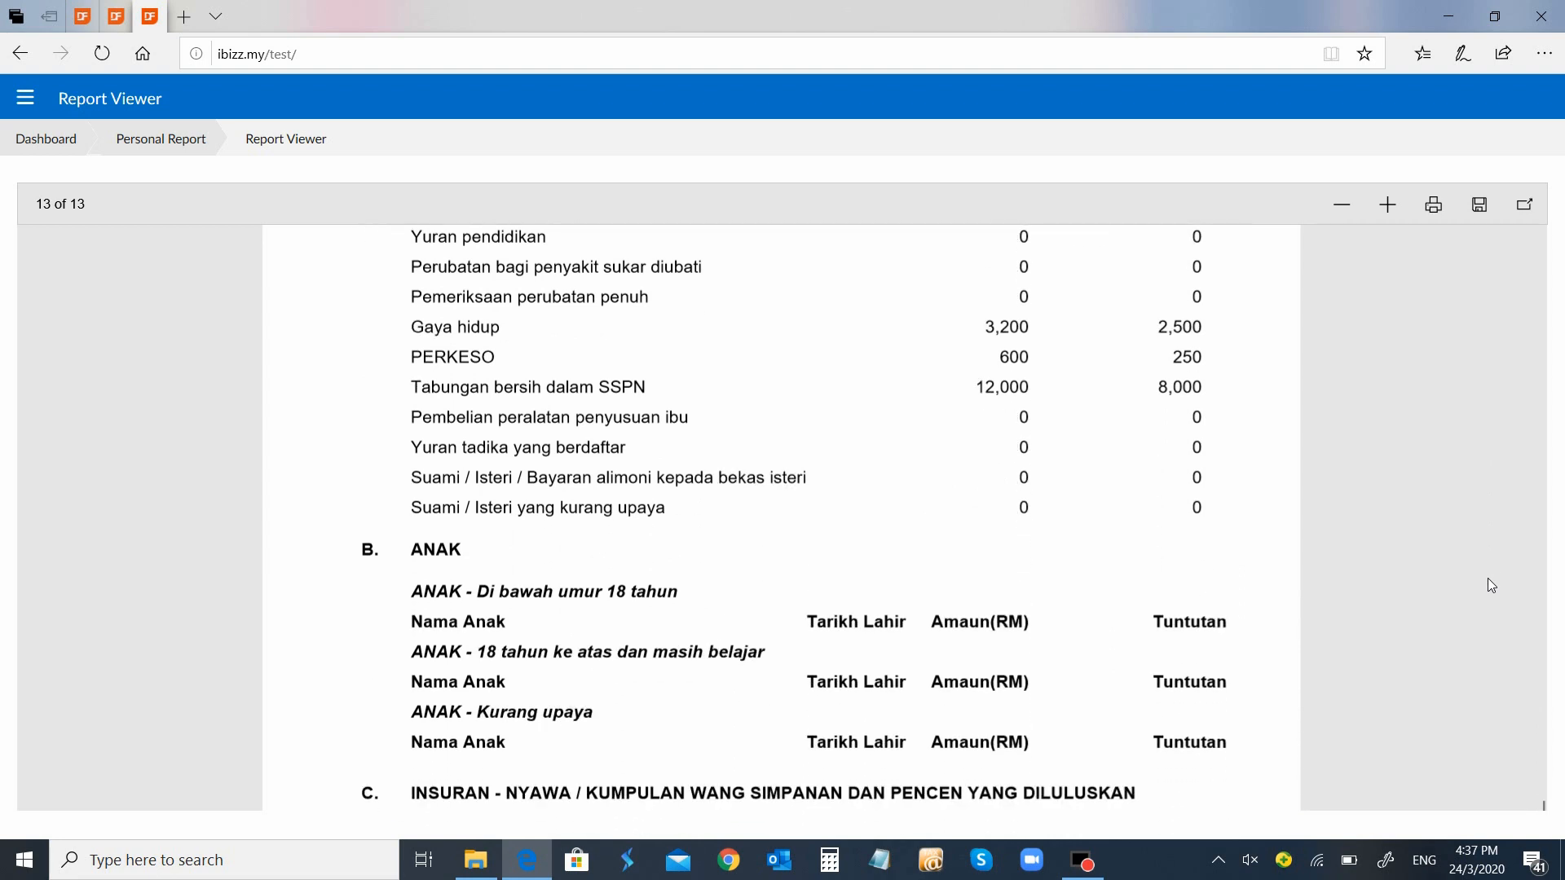
pyautogui.scroll(-2, 1488, 584)
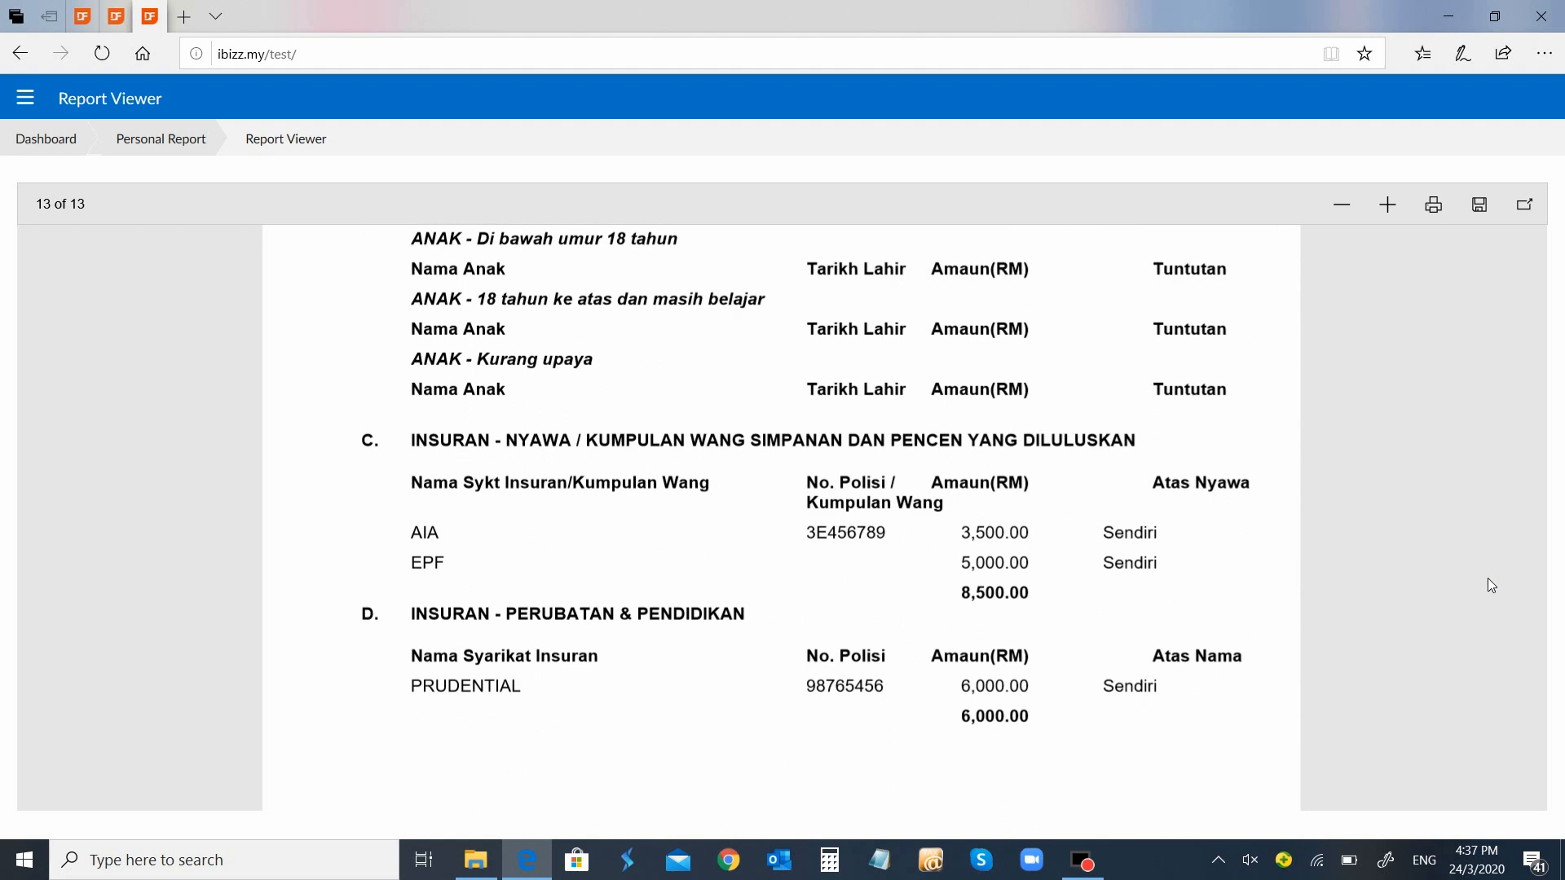
pyautogui.scroll(-2, 1488, 585)
pyautogui.scroll(2, 1488, 584)
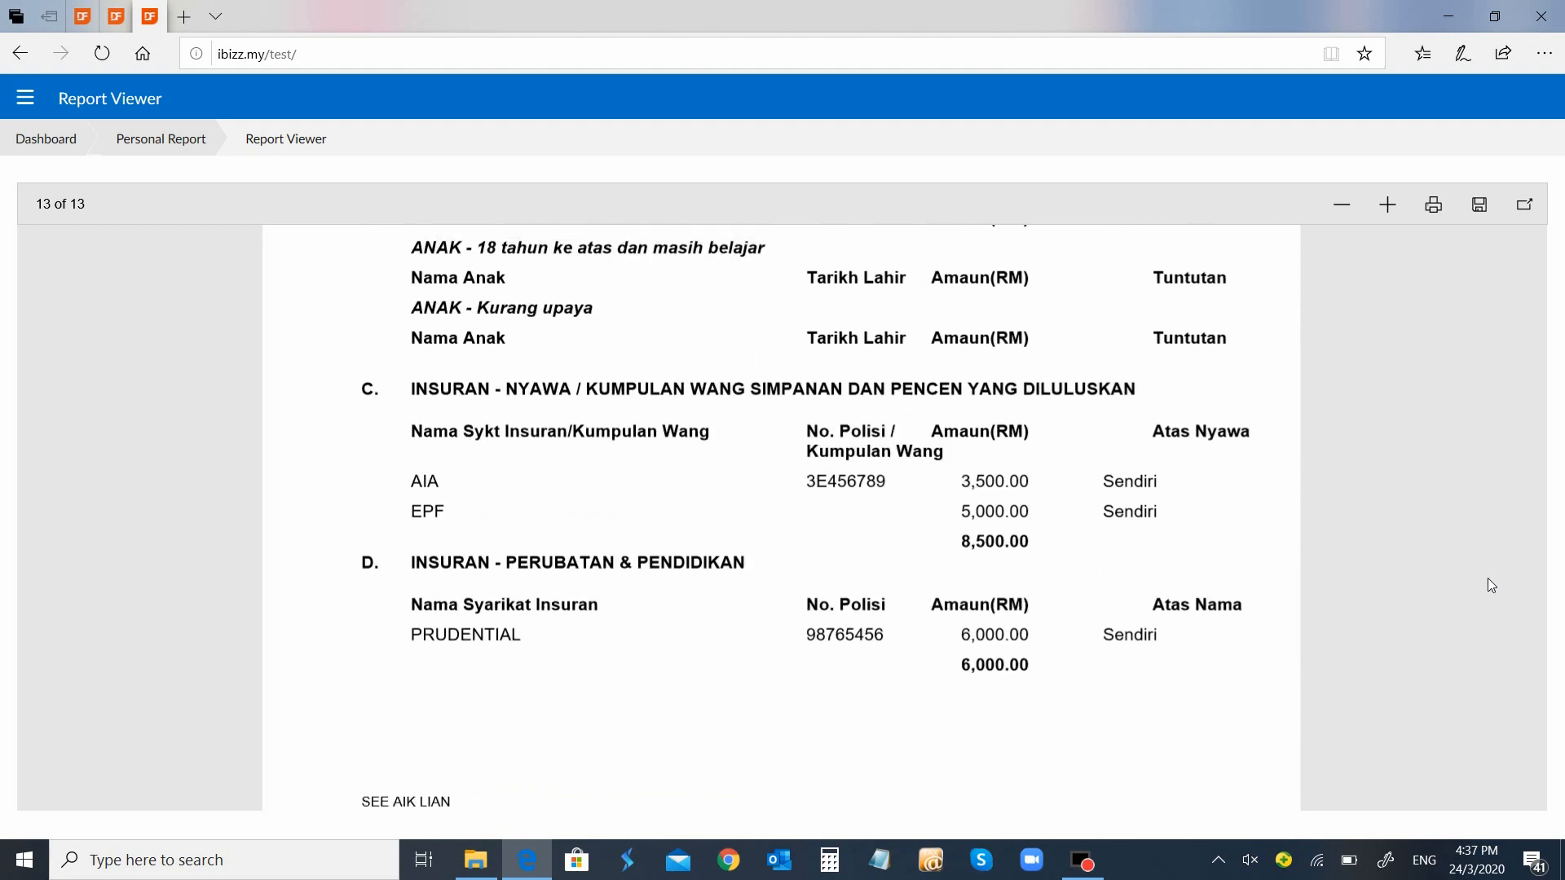